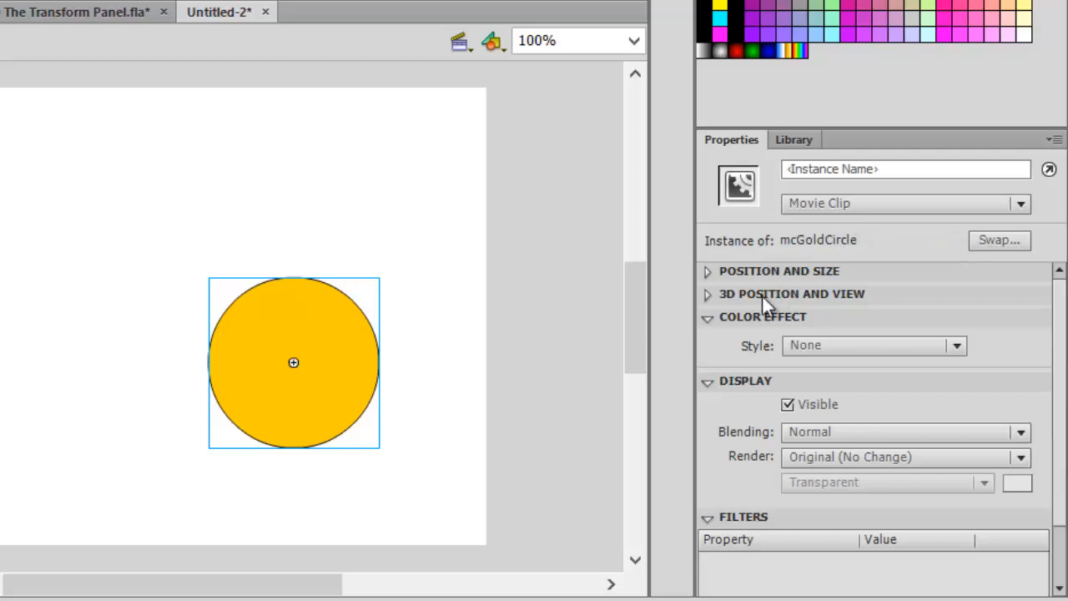
Collapse the Color Effect and Display settings and add a Drop Shadow filter to the gold circle.
{"action": "left_click", "coordinate": [705, 322]}
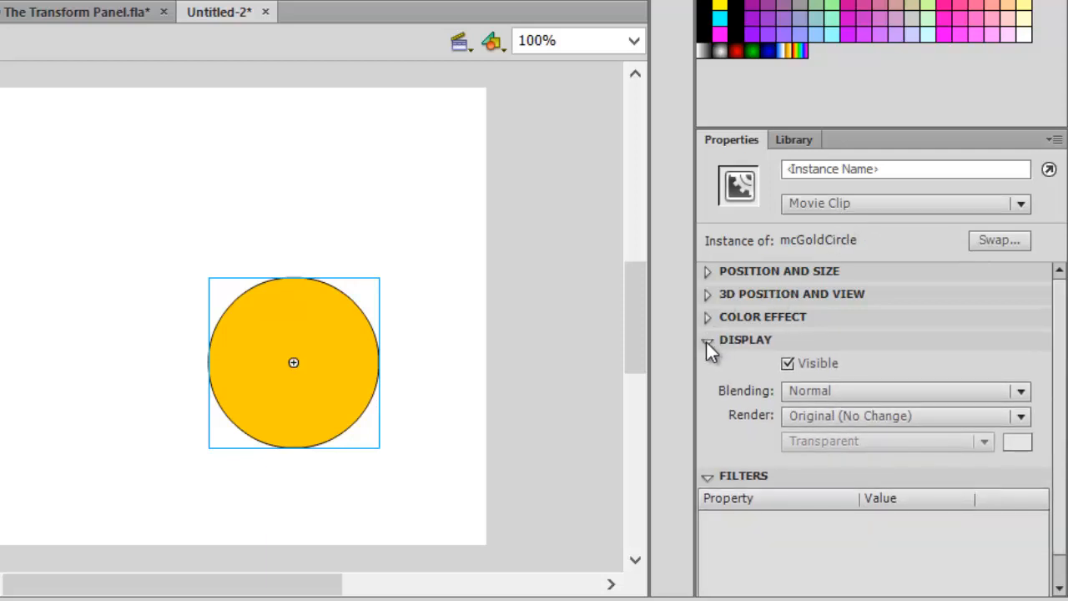
{"action": "left_click", "coordinate": [706, 341]}
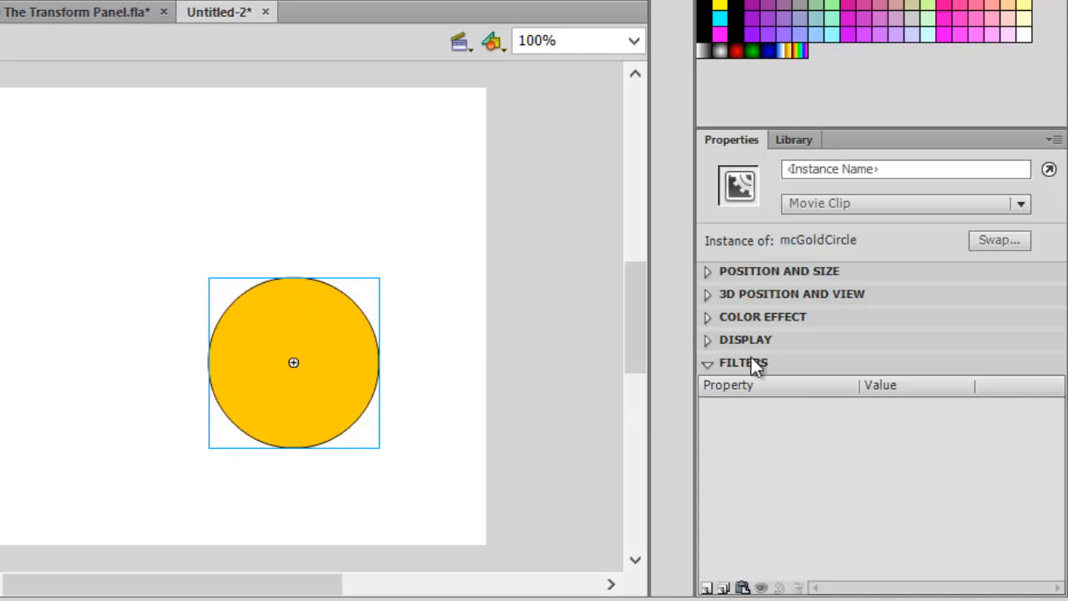
{"action": "left_click", "coordinate": [705, 588]}
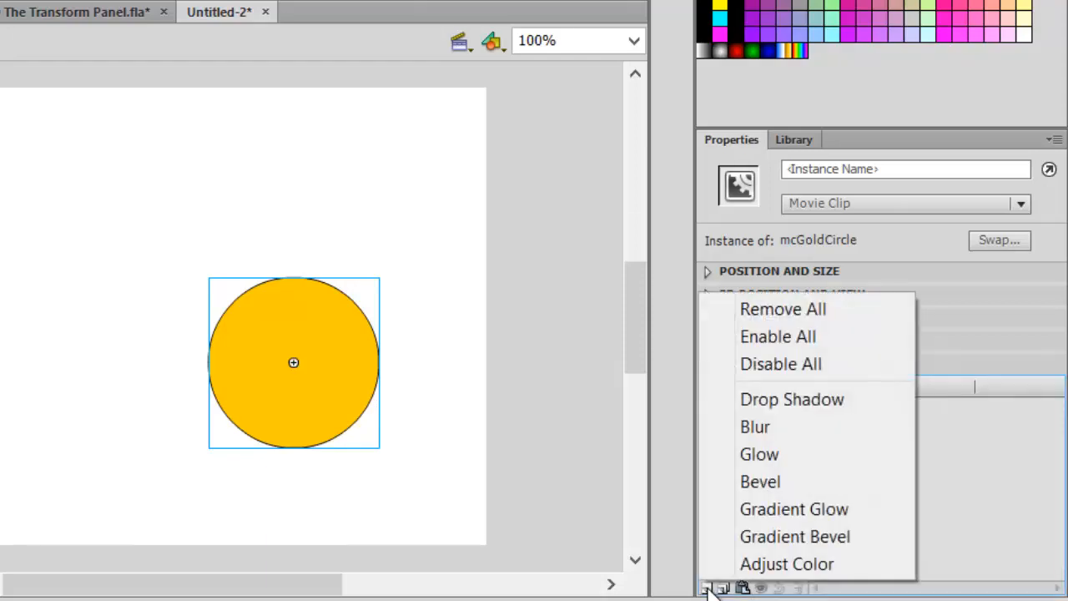
{"action": "left_click", "coordinate": [810, 405]}
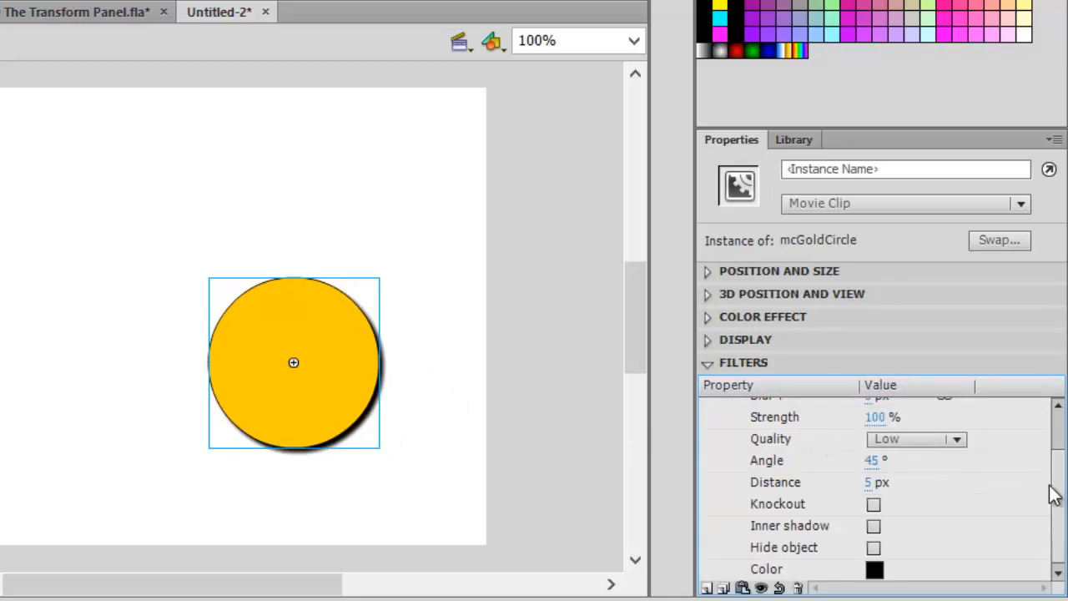
Set both drop shadow blur values to 0 px, unlink them and raise Blur X to 6 px.
{"action": "left_click_drag", "start_coordinate": [1056, 476], "coordinate": [1018, 422]}
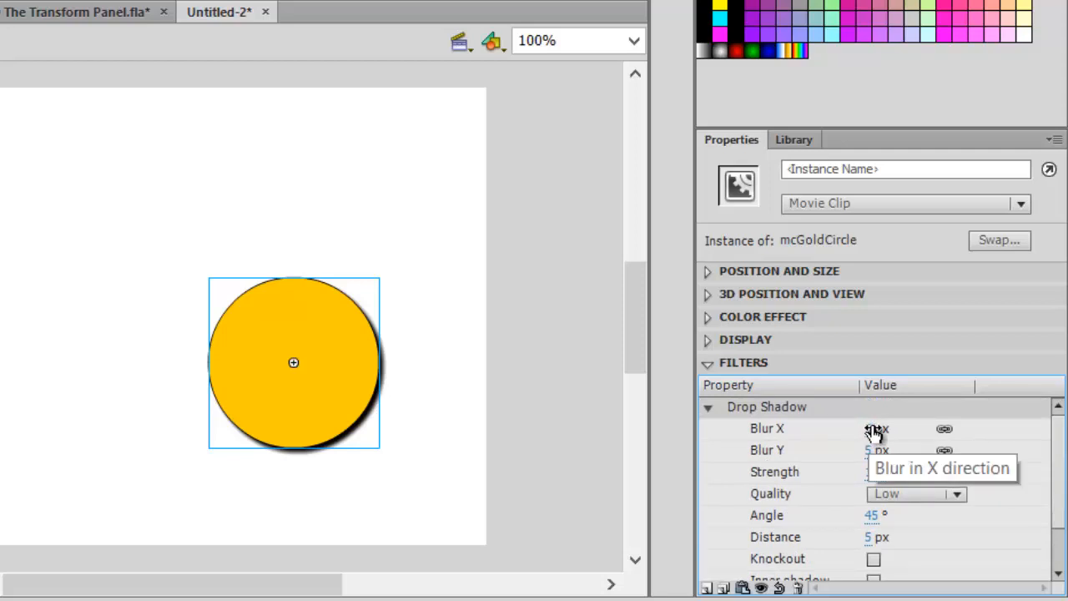
{"action": "mouse_move", "coordinate": [873, 428]}
{"action": "left_mouse_down"}
{"action": "mouse_move", "coordinate": [920, 427]}
{"action": "mouse_move", "coordinate": [865, 429]}
{"action": "left_mouse_up"}
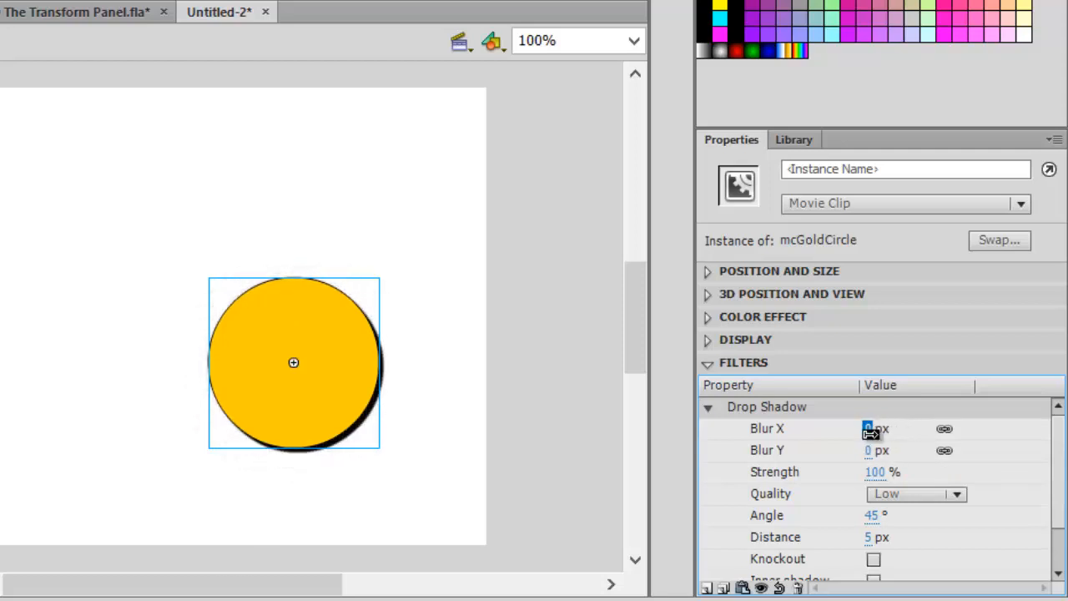
{"action": "left_click", "coordinate": [945, 435]}
{"action": "left_click", "coordinate": [872, 431]}
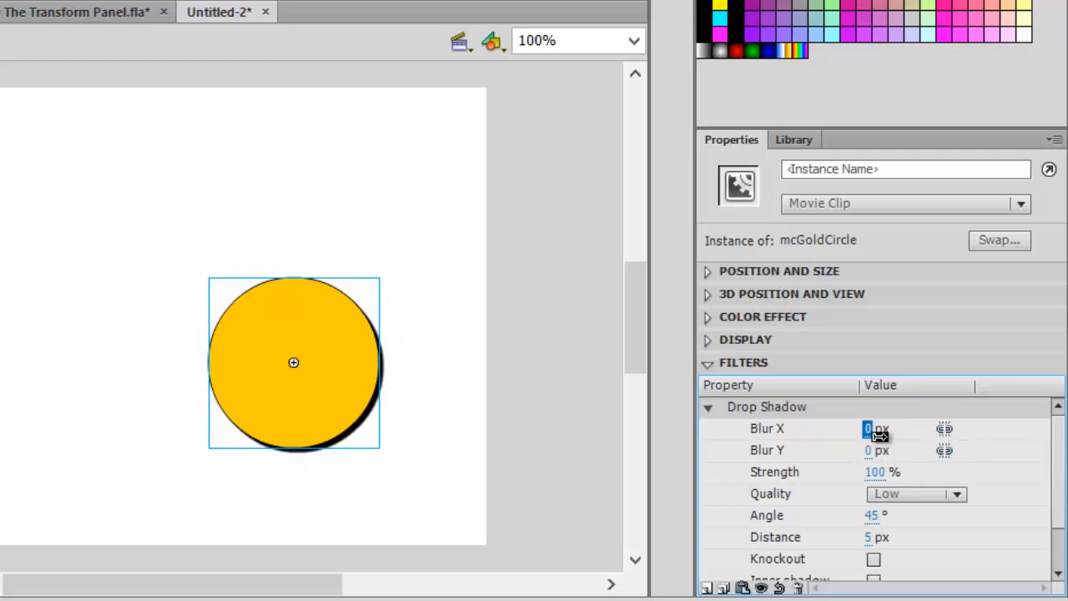
{"action": "mouse_move", "coordinate": [877, 432]}
{"action": "left_mouse_down"}
{"action": "mouse_move", "coordinate": [934, 424]}
{"action": "mouse_move", "coordinate": [870, 428]}
{"action": "left_mouse_up"}
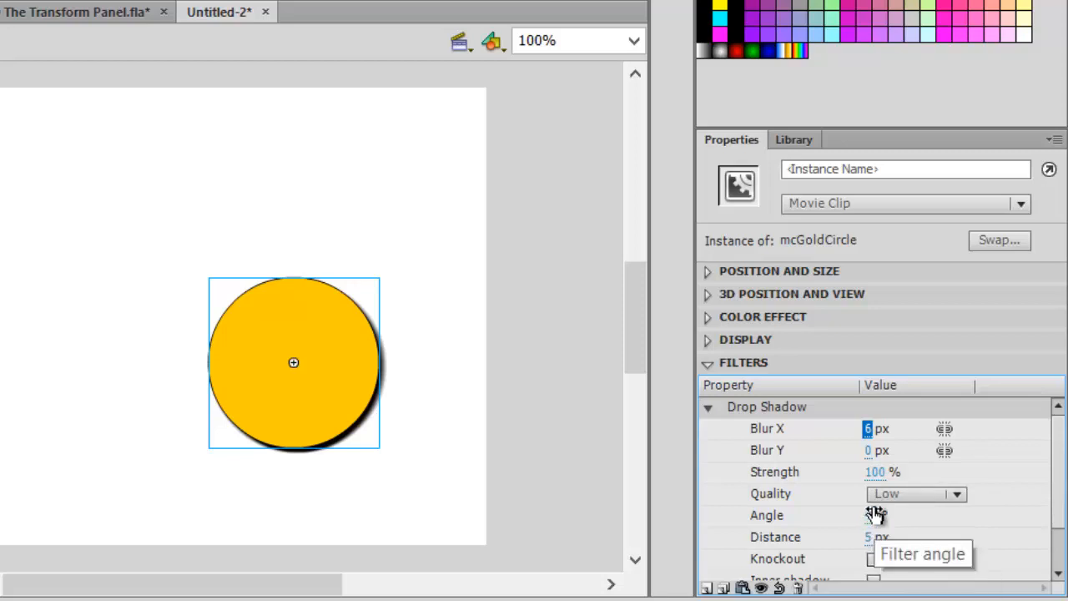
Set the drop shadow's angle to 208°, Blur X to 9 px and distance to 18 px, with the blur values linked again.
{"action": "left_click_drag", "start_coordinate": [874, 515], "coordinate": [1054, 498]}
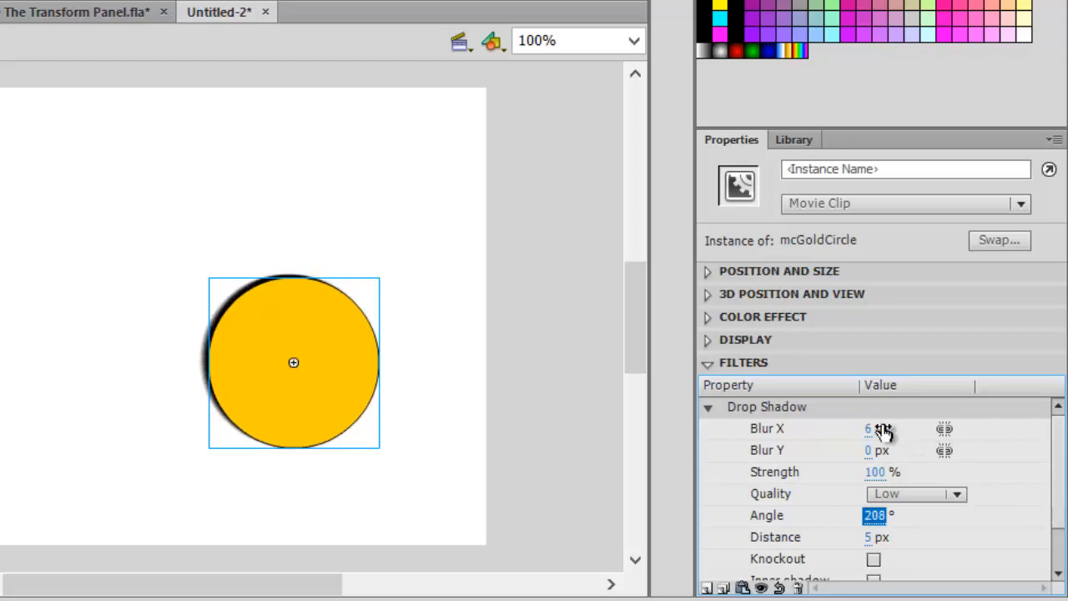
{"action": "mouse_move", "coordinate": [883, 430]}
{"action": "left_mouse_down"}
{"action": "mouse_move", "coordinate": [898, 429]}
{"action": "mouse_move", "coordinate": [883, 429]}
{"action": "left_mouse_up"}
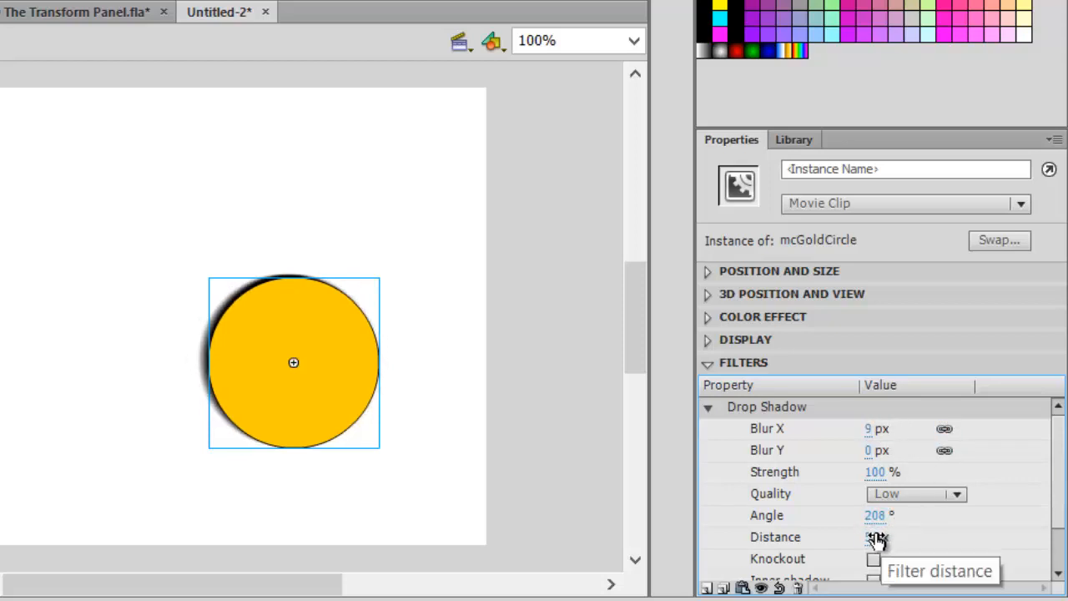
{"action": "left_click_drag", "start_coordinate": [876, 538], "coordinate": [904, 543]}
Try the drop shadow's Knockout, Inner shadow and Hide object options one at a time, switching each off again.
{"action": "left_click_drag", "start_coordinate": [1057, 502], "coordinate": [1060, 540]}
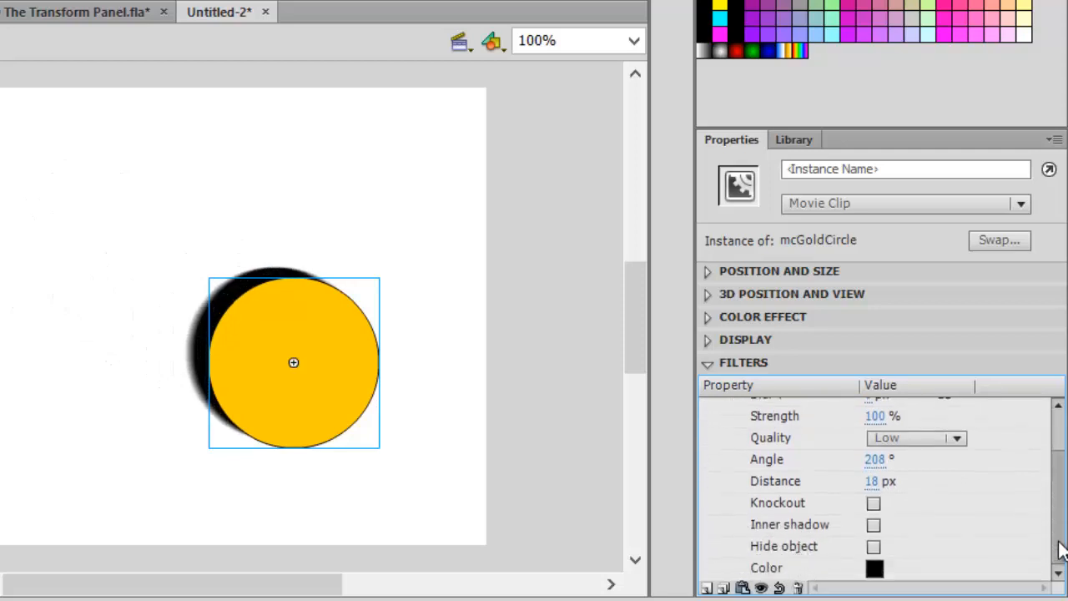
{"action": "left_click", "coordinate": [876, 505]}
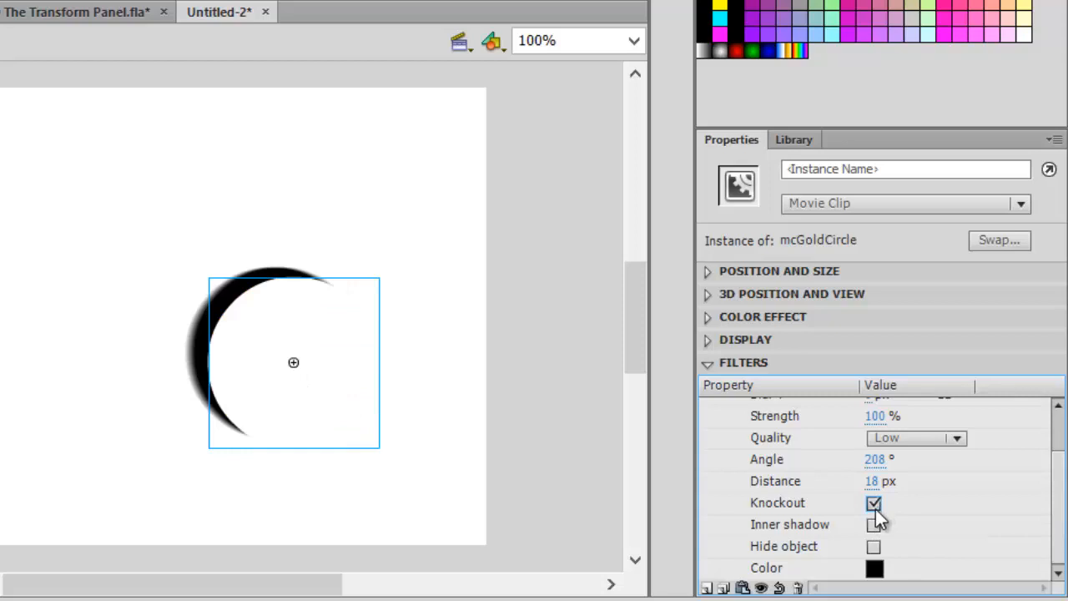
{"action": "left_click", "coordinate": [875, 505]}
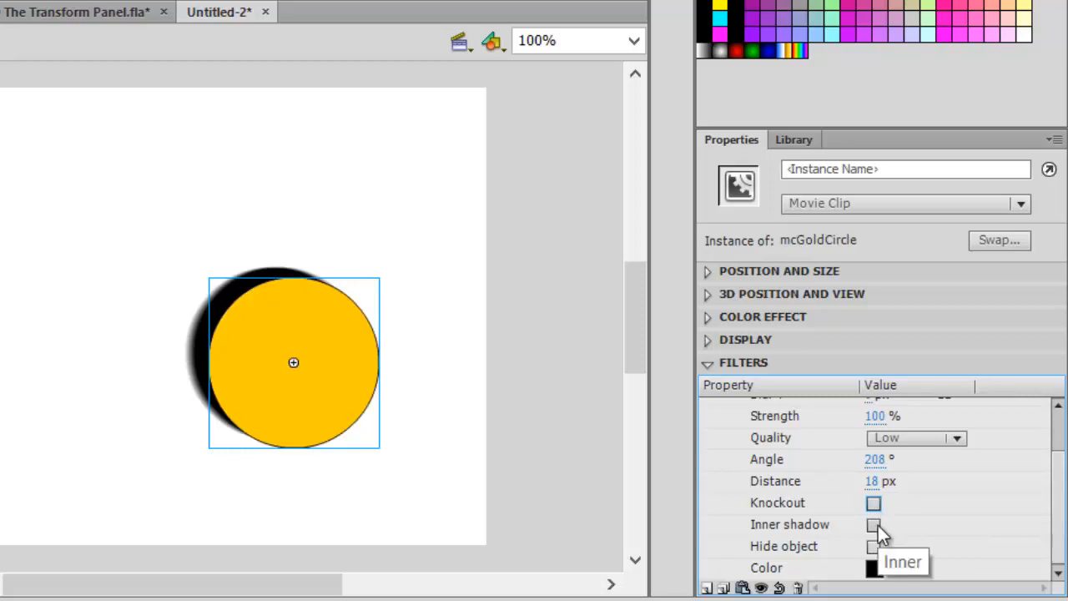
{"action": "left_click", "coordinate": [876, 525]}
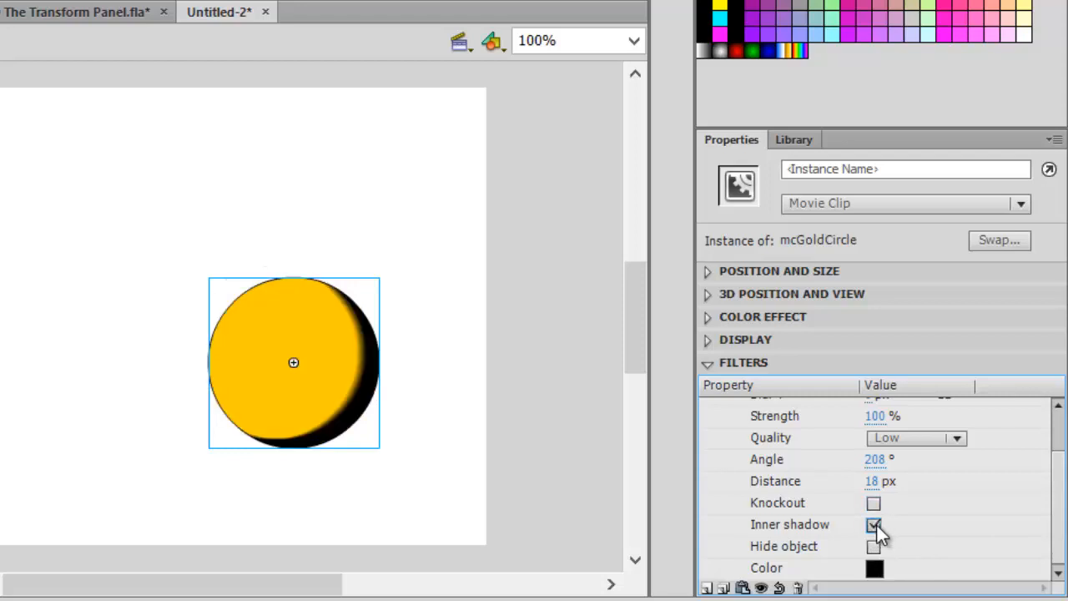
{"action": "left_click", "coordinate": [873, 523]}
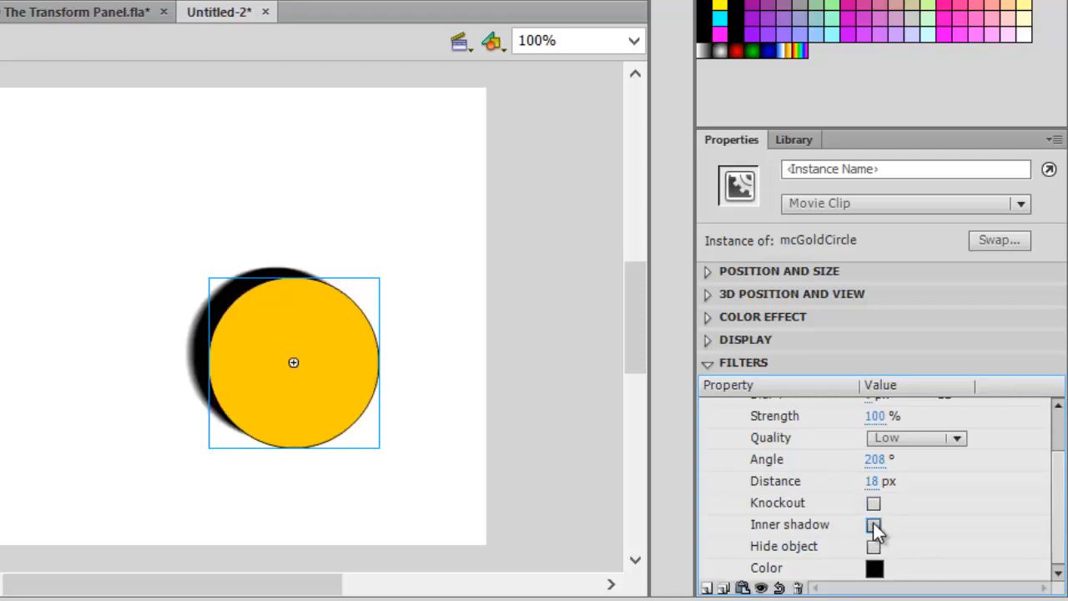
{"action": "left_click", "coordinate": [873, 548]}
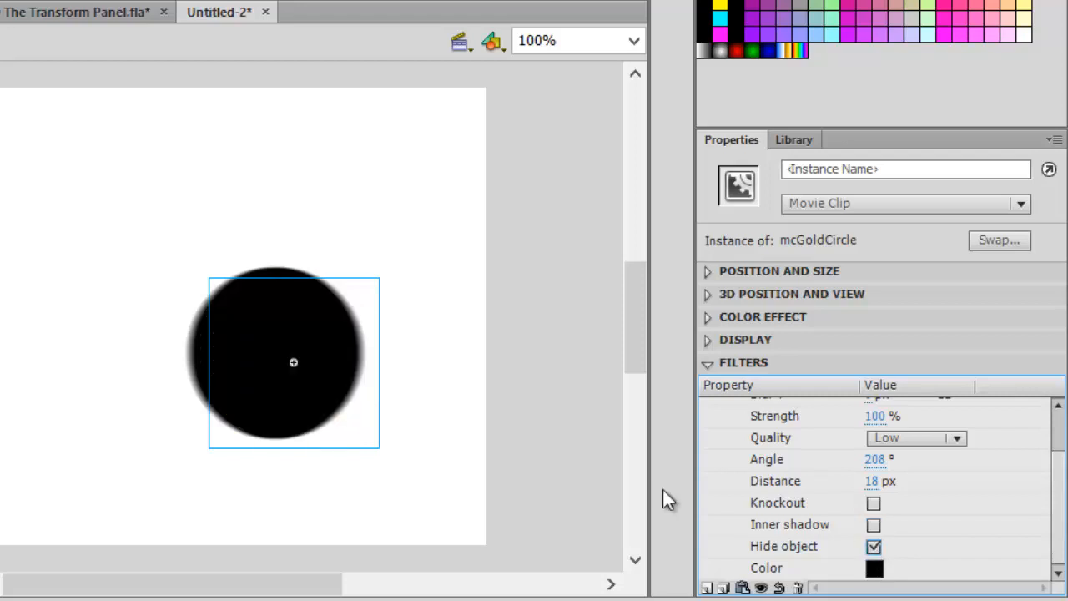
{"action": "left_click", "coordinate": [872, 545]}
Change the drop shadow's color to dark red and set Blur Y to 9 px.
{"action": "left_click", "coordinate": [876, 567]}
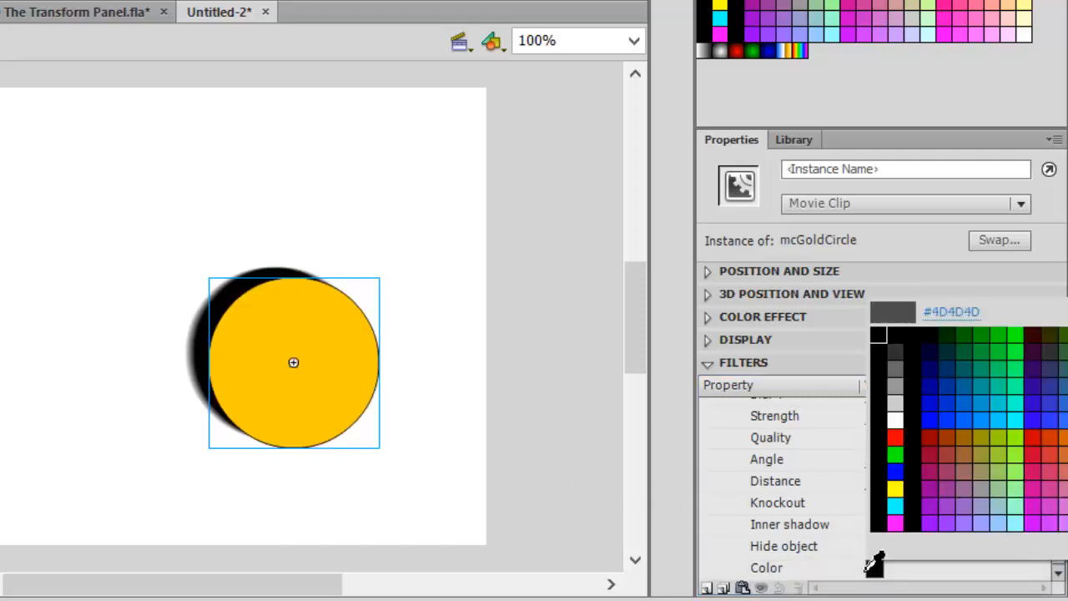
{"action": "left_click", "coordinate": [933, 448]}
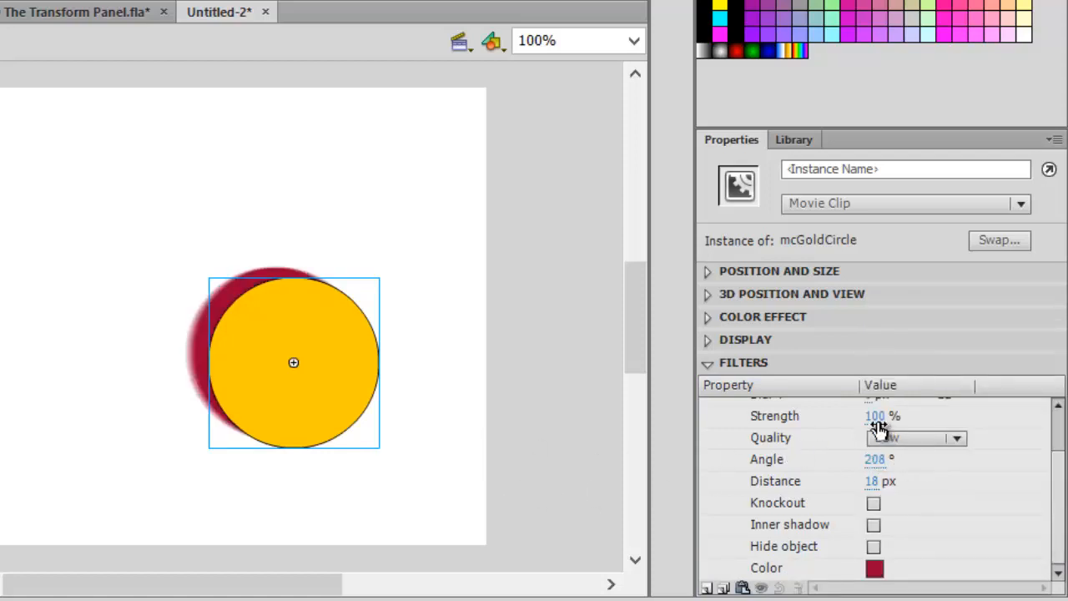
{"action": "scroll", "coordinate": [1037, 488], "scroll_direction": "up", "scroll_amount": 3}
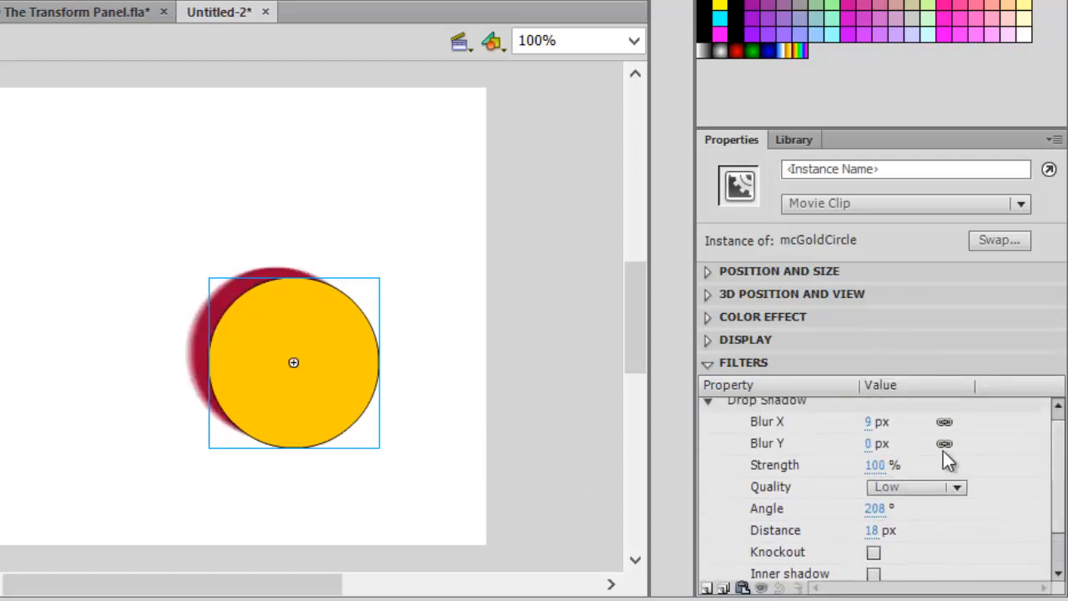
{"action": "left_click", "coordinate": [867, 451]}
{"action": "type", "text": "9"}
{"action": "key", "text": "Return"}
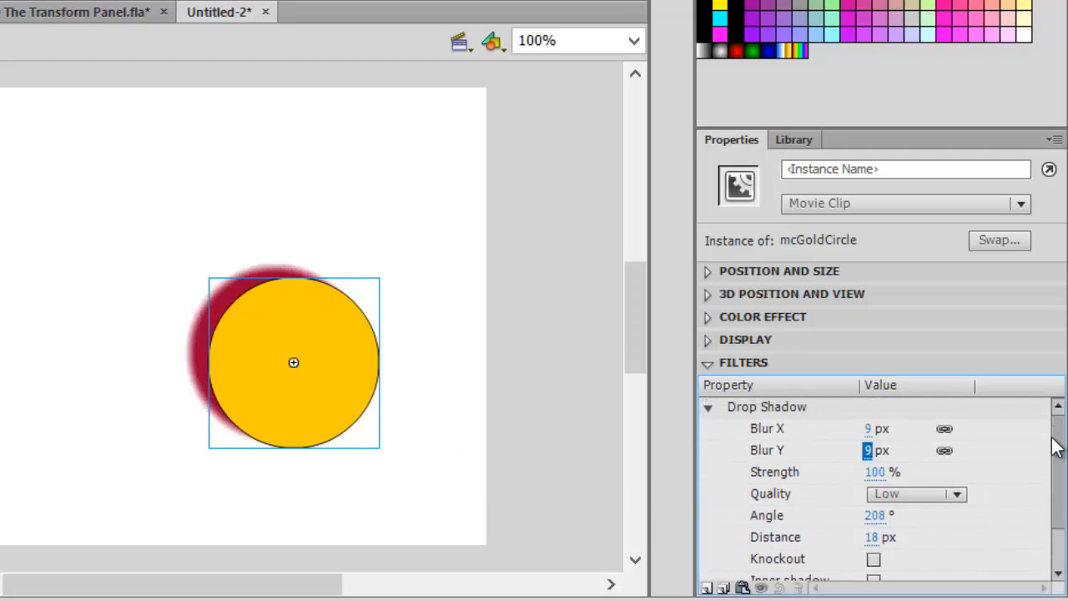
Collapse the Drop Shadow filter's settings and disable the filter on the circle.
{"action": "left_click", "coordinate": [708, 408]}
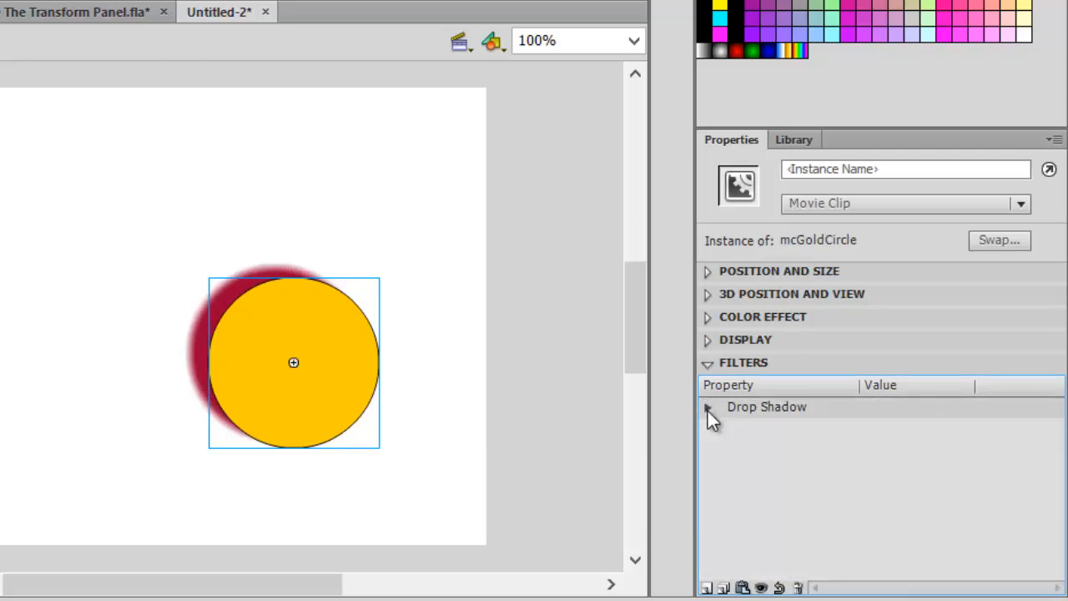
{"action": "left_click", "coordinate": [761, 587]}
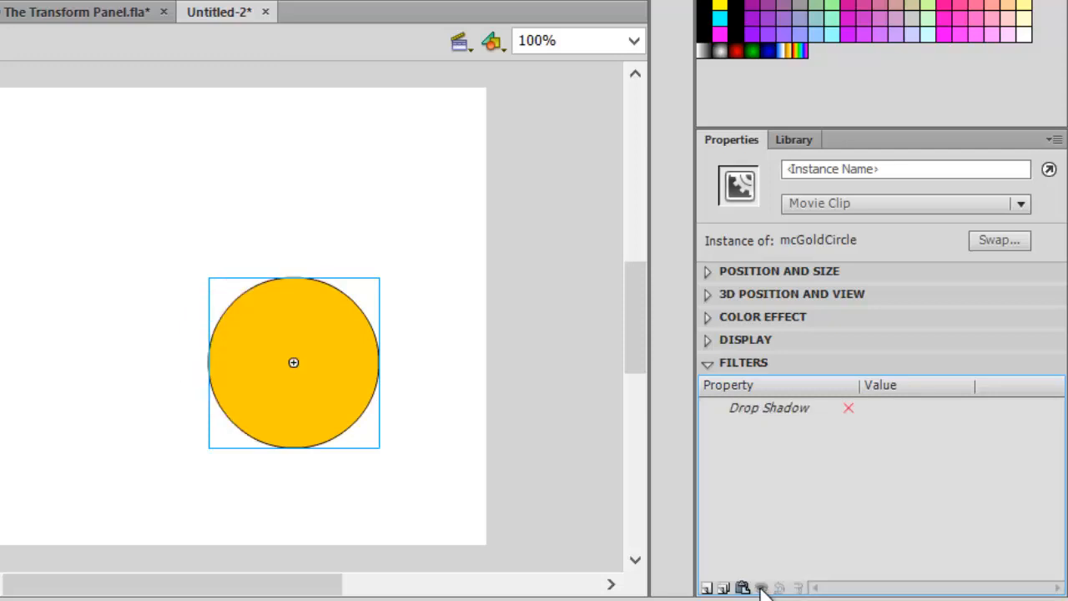
Try a Blur filter on the circle at 0 px and 52 px in both directions, and delete the filter.
{"action": "left_click", "coordinate": [706, 589]}
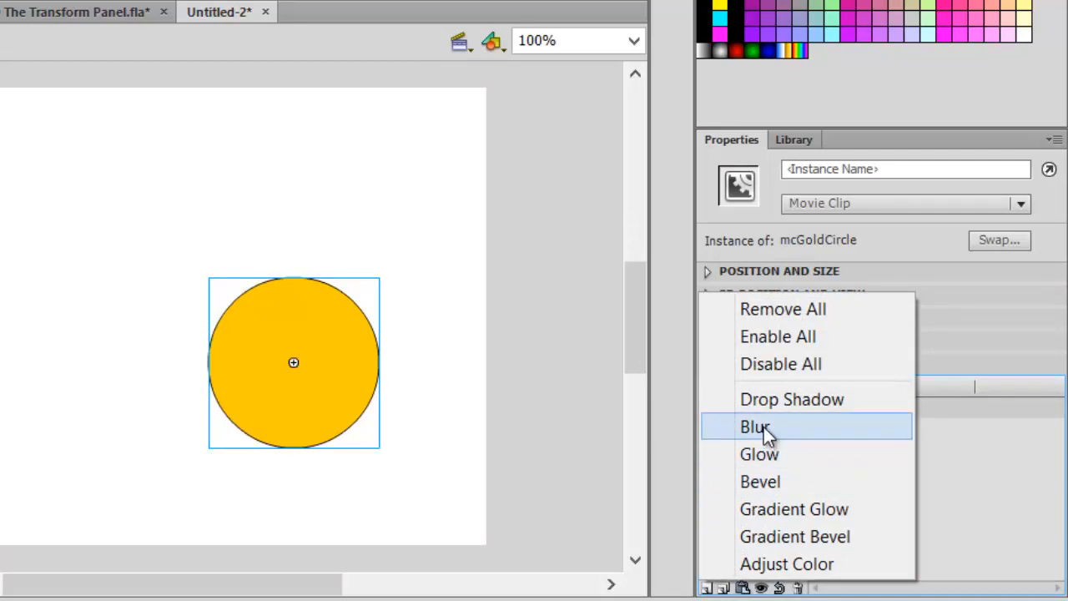
{"action": "left_click", "coordinate": [764, 426]}
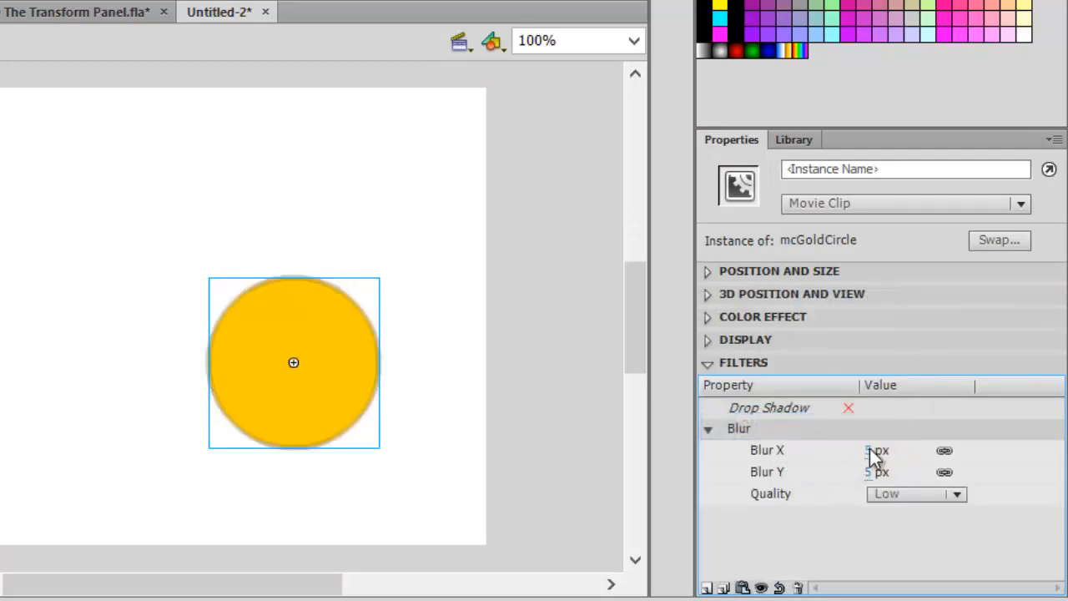
{"action": "mouse_move", "coordinate": [868, 450]}
{"action": "left_mouse_down"}
{"action": "mouse_move", "coordinate": [984, 447]}
{"action": "mouse_move", "coordinate": [864, 450]}
{"action": "left_mouse_up"}
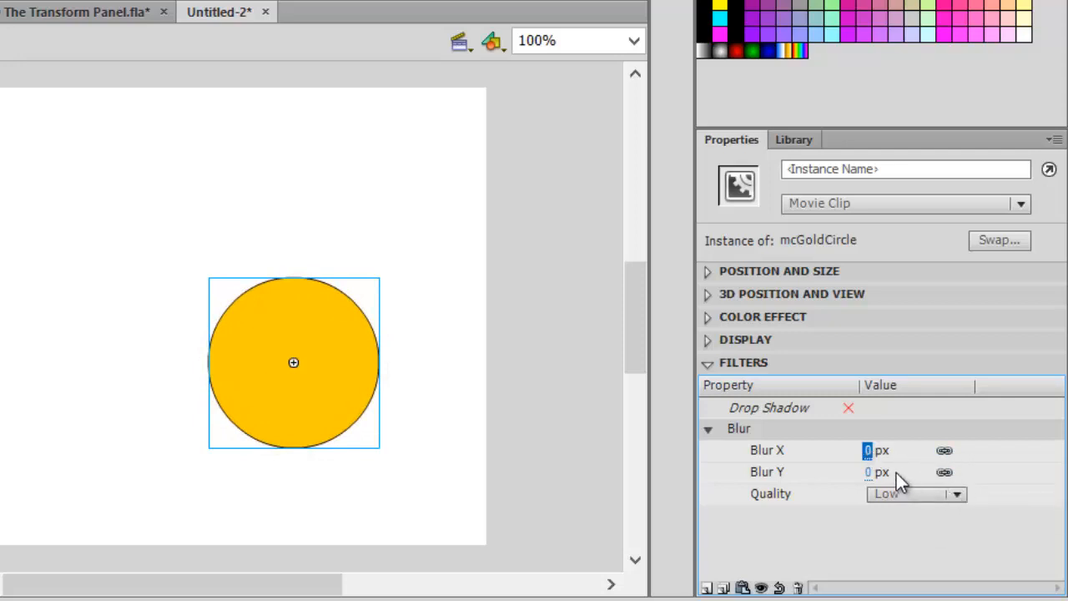
{"action": "left_click_drag", "start_coordinate": [877, 448], "coordinate": [926, 447]}
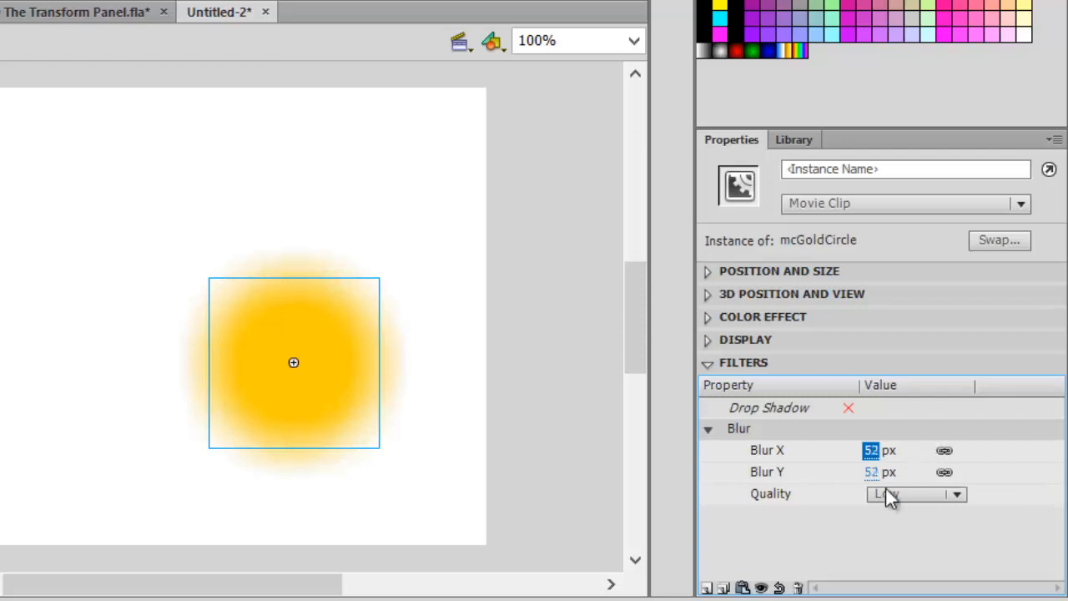
{"action": "left_click", "coordinate": [797, 588]}
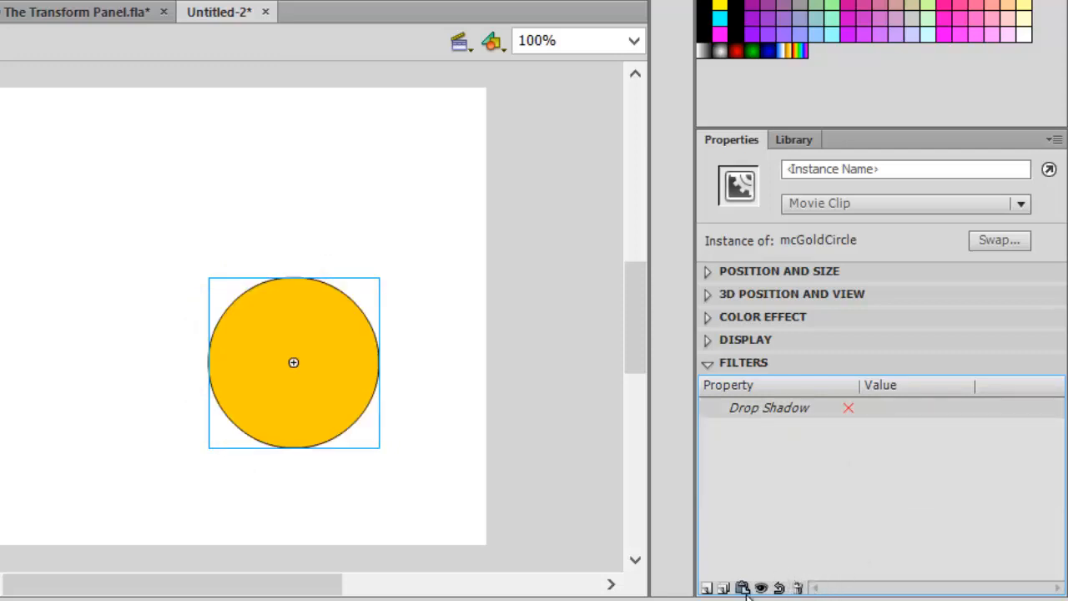
Add a Glow filter to the circle and set its linked Blur X and Blur Y to 44 px.
{"action": "left_click", "coordinate": [706, 588]}
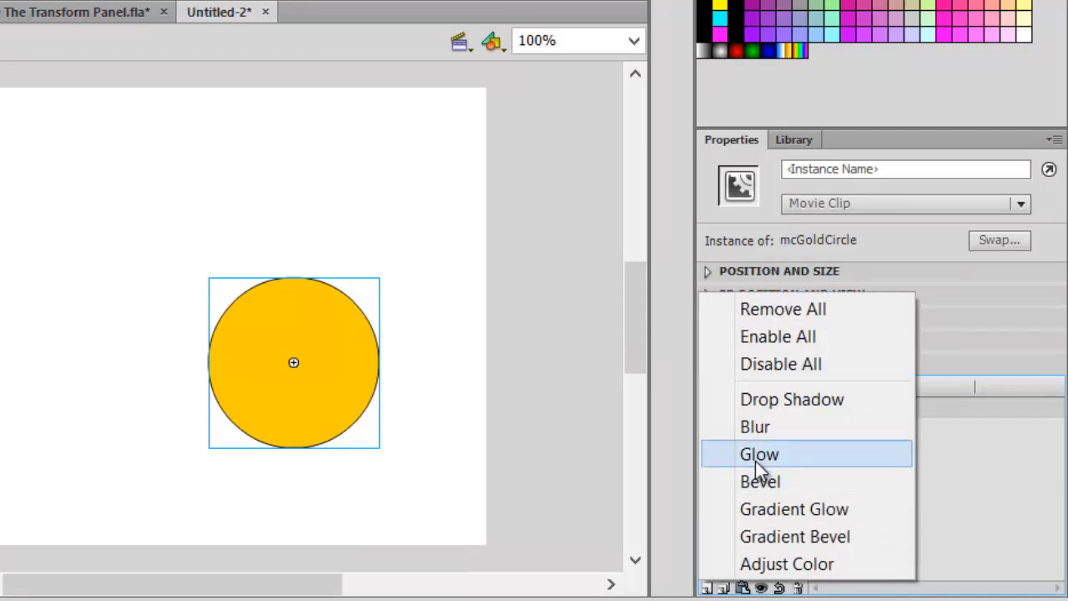
{"action": "left_click", "coordinate": [755, 461]}
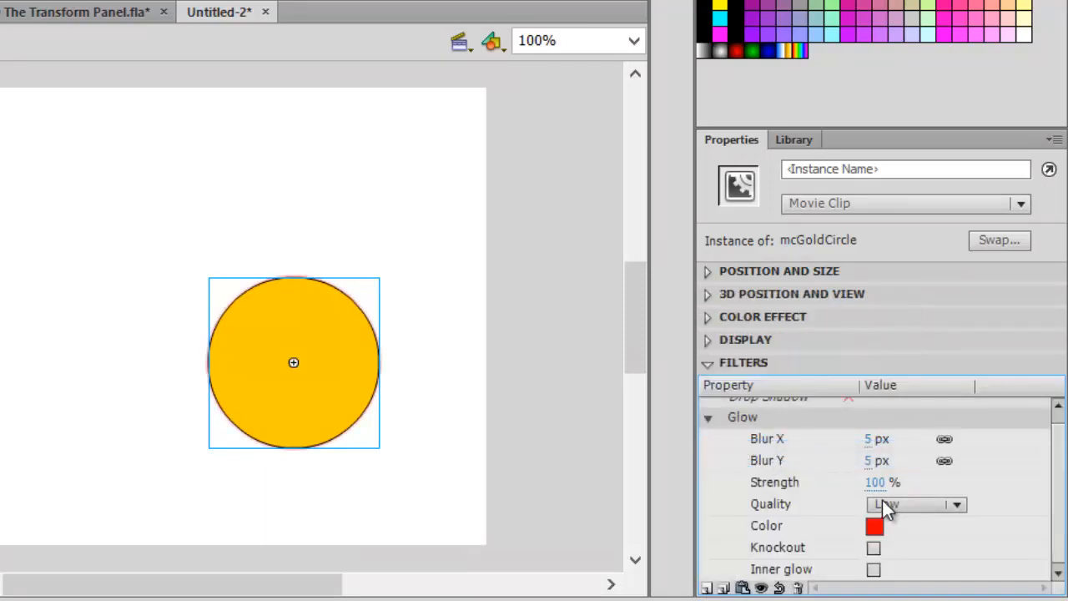
{"action": "left_click_drag", "start_coordinate": [872, 445], "coordinate": [921, 440]}
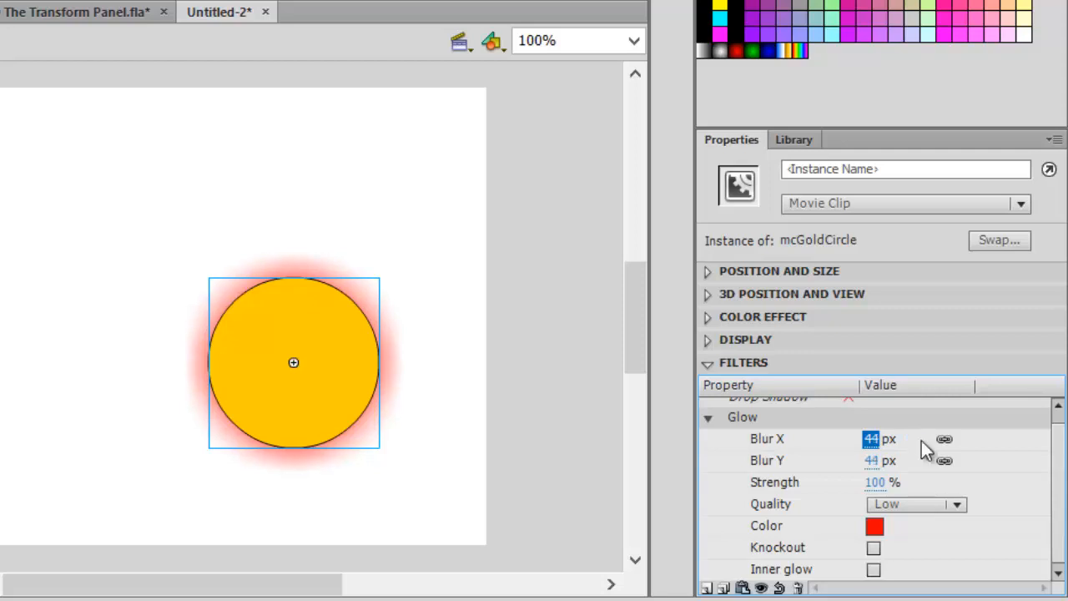
Try the glow's Knockout and Inner glow options one at a time, switching each off again.
{"action": "left_click", "coordinate": [877, 548]}
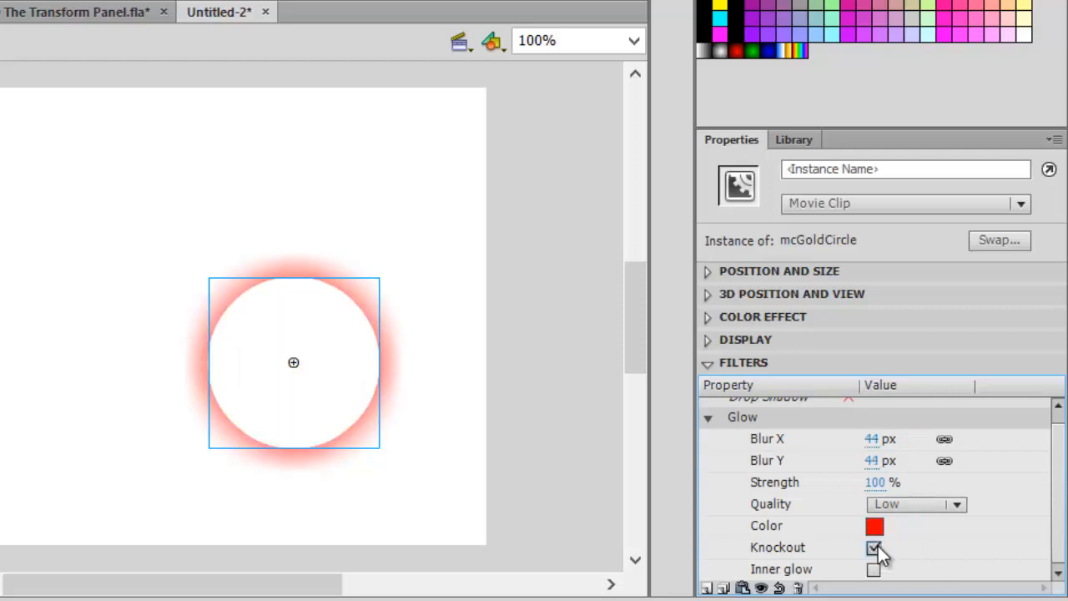
{"action": "left_click", "coordinate": [876, 548]}
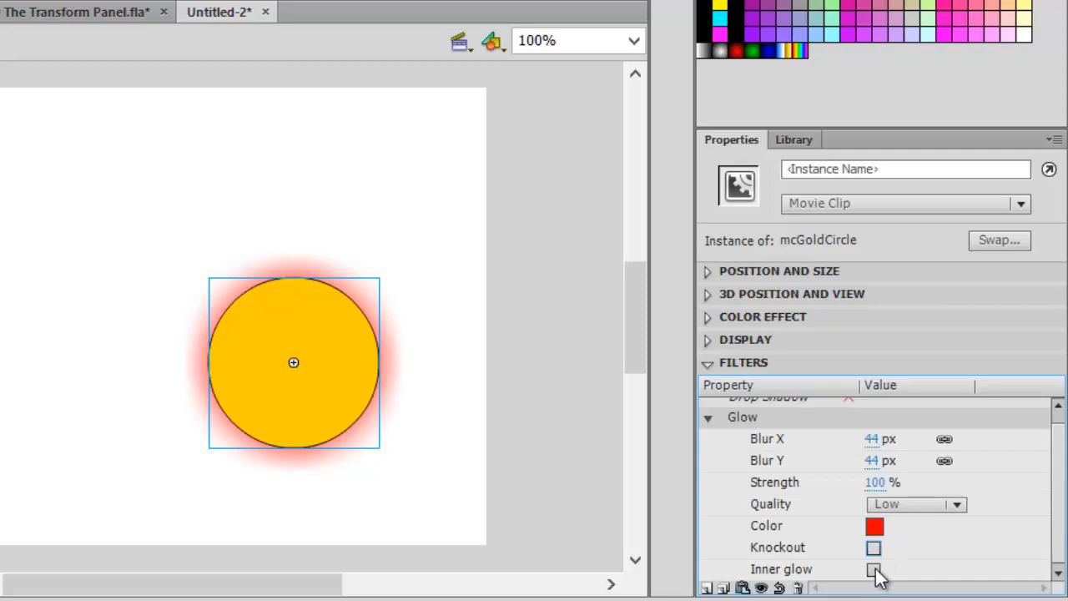
{"action": "left_click", "coordinate": [874, 571]}
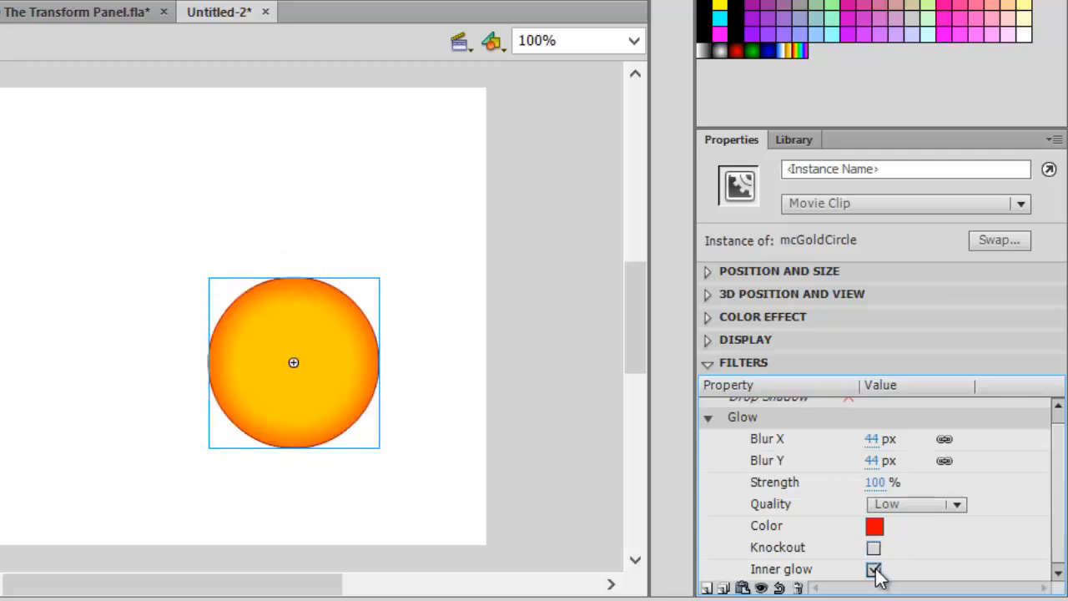
{"action": "left_click", "coordinate": [874, 570]}
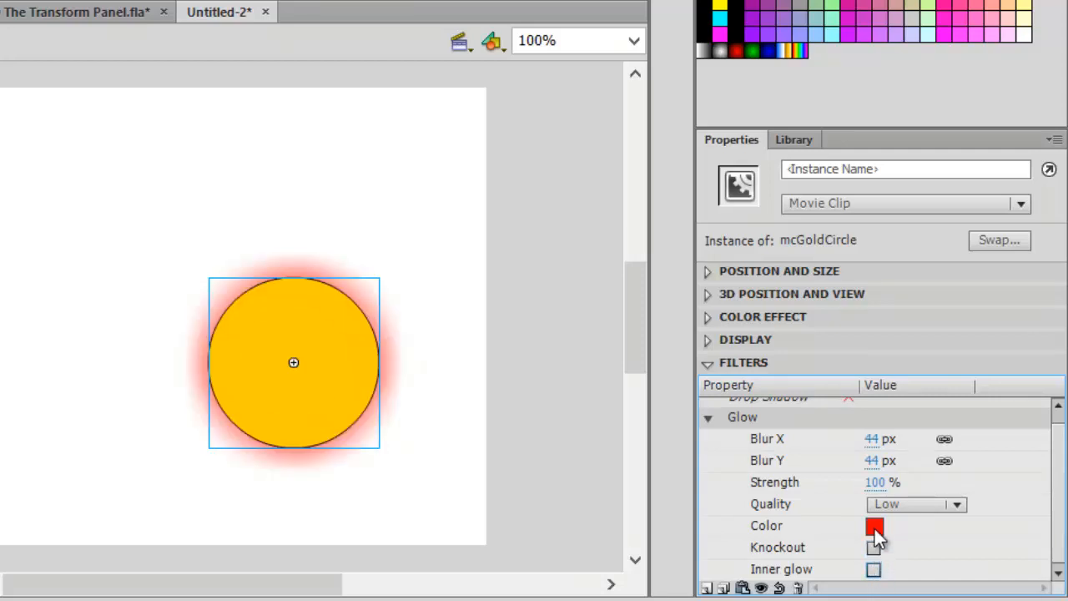
Change the glow's color to dark teal, and collapse and disable the Glow filter.
{"action": "left_click", "coordinate": [874, 526]}
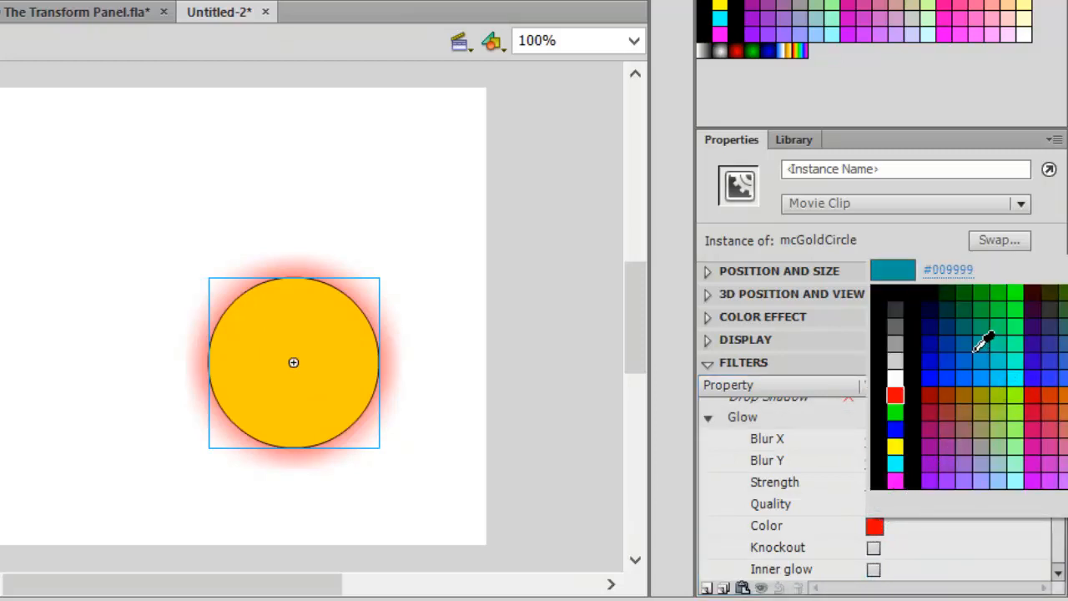
{"action": "left_click", "coordinate": [977, 324]}
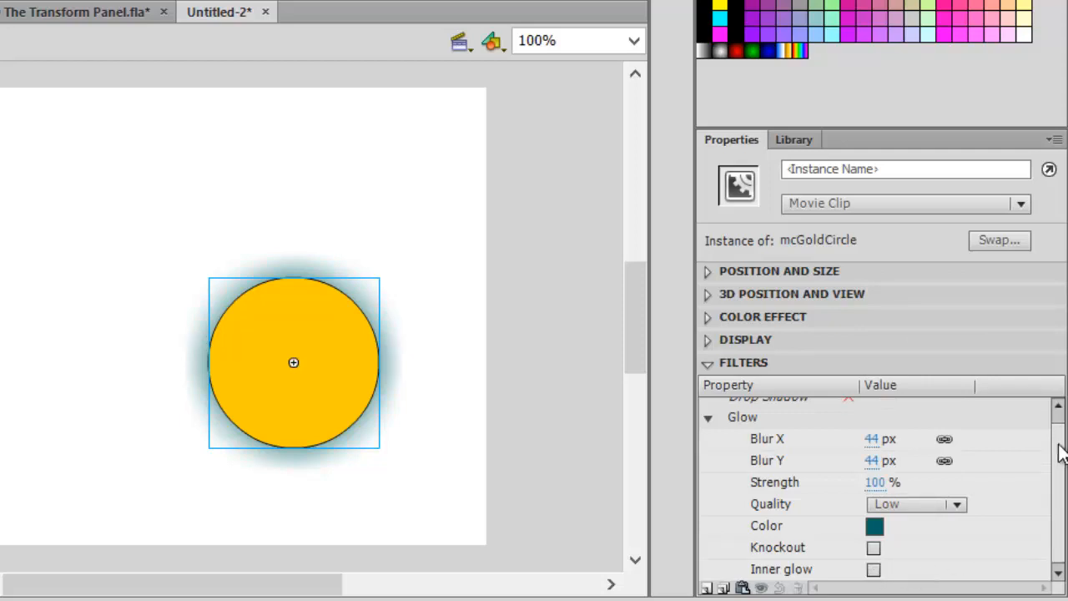
{"action": "left_click_drag", "start_coordinate": [1057, 444], "coordinate": [1066, 469]}
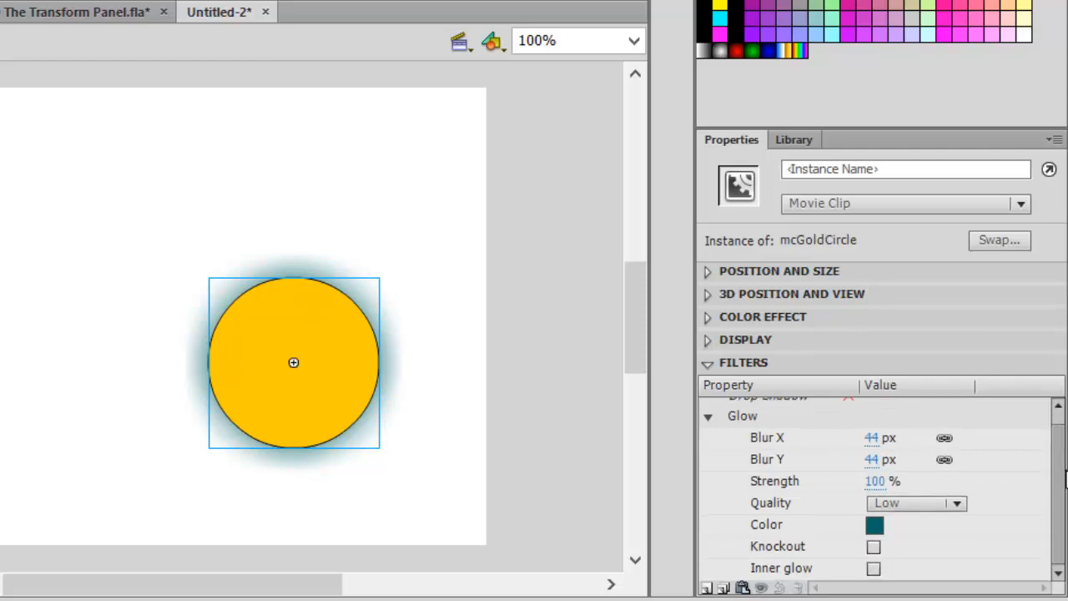
{"action": "left_click", "coordinate": [704, 418]}
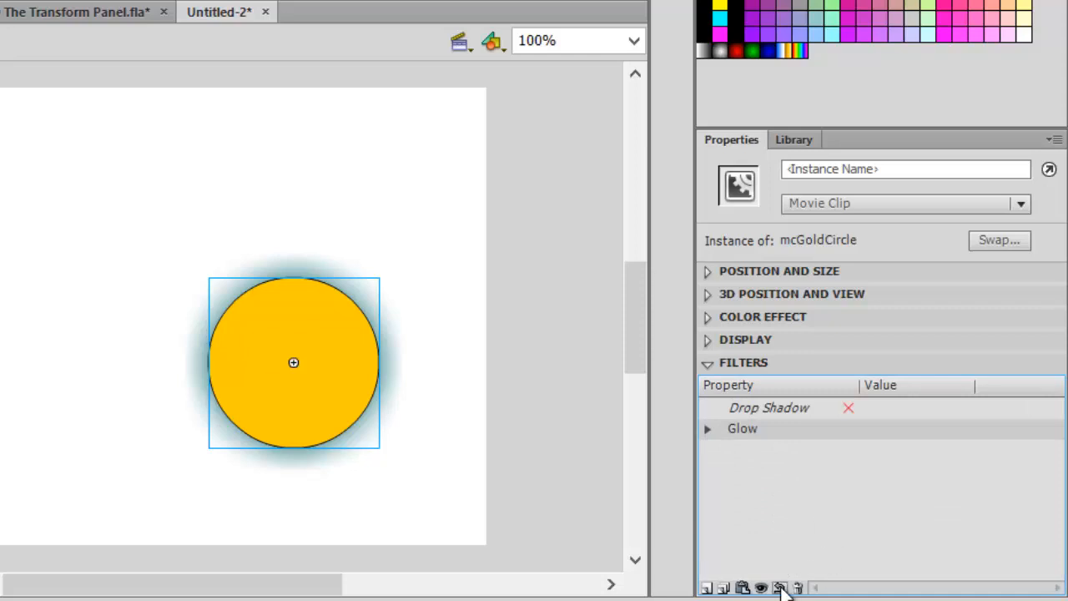
Add a Gradient Glow filter to the circle and recolor its gradient to run from green to red.
{"action": "left_click", "coordinate": [706, 588]}
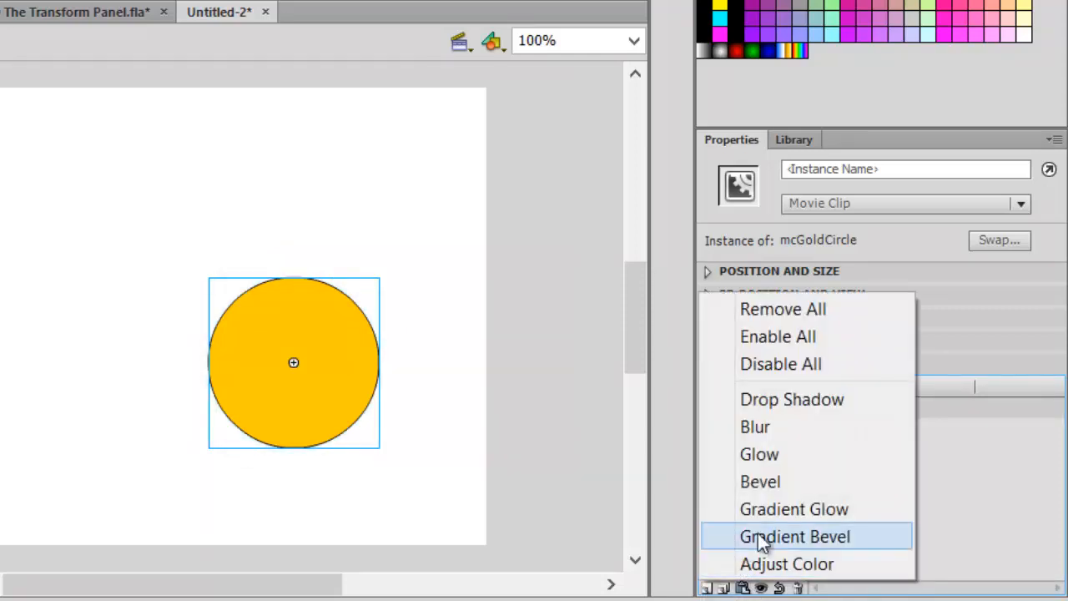
{"action": "left_click", "coordinate": [770, 511]}
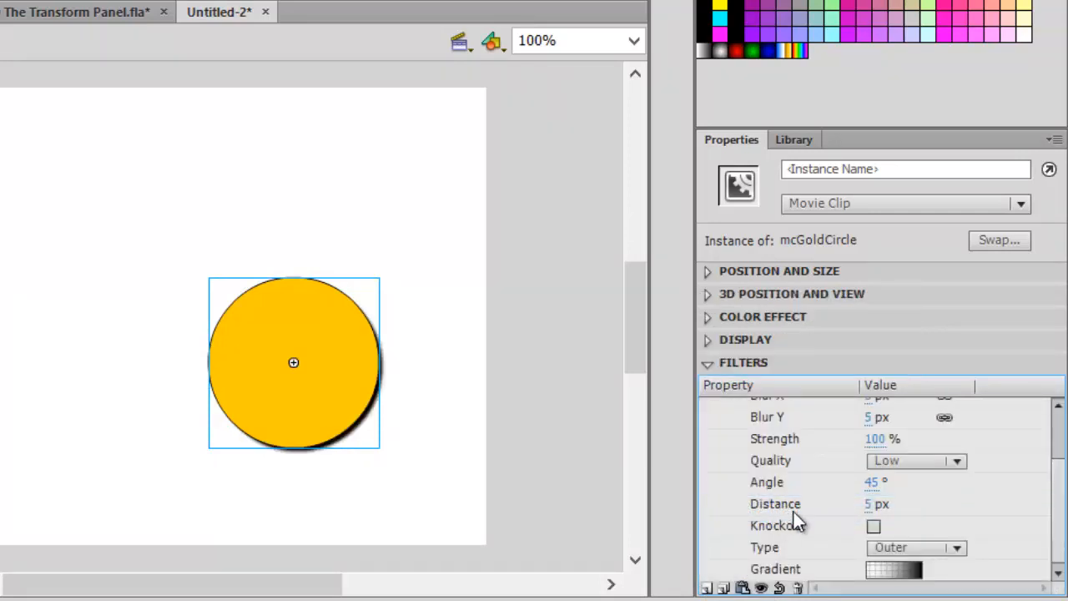
{"action": "left_click_drag", "start_coordinate": [1056, 459], "coordinate": [1064, 492]}
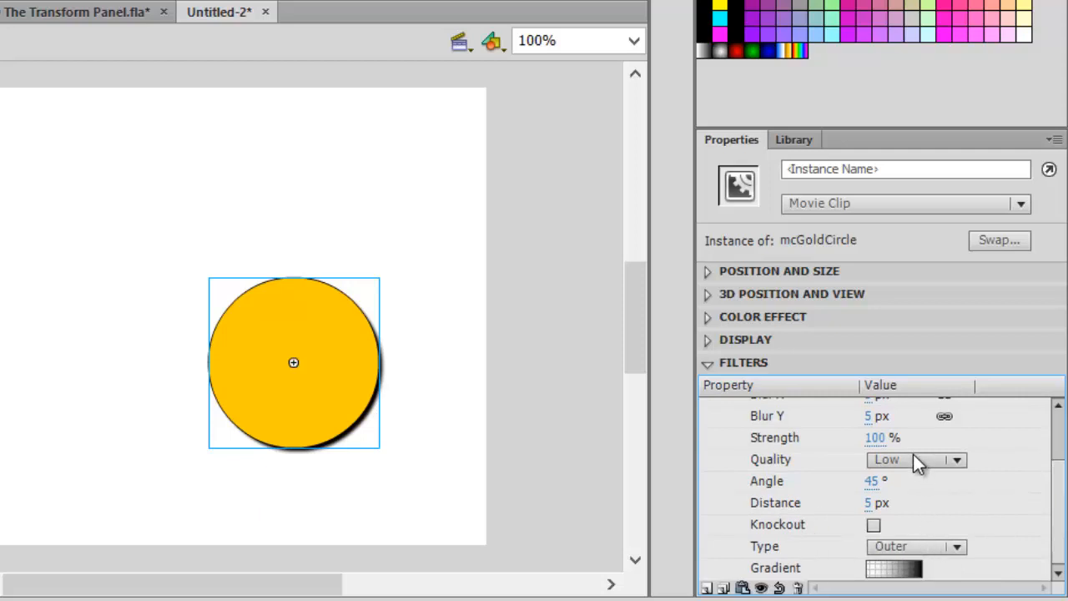
{"action": "left_click", "coordinate": [895, 570]}
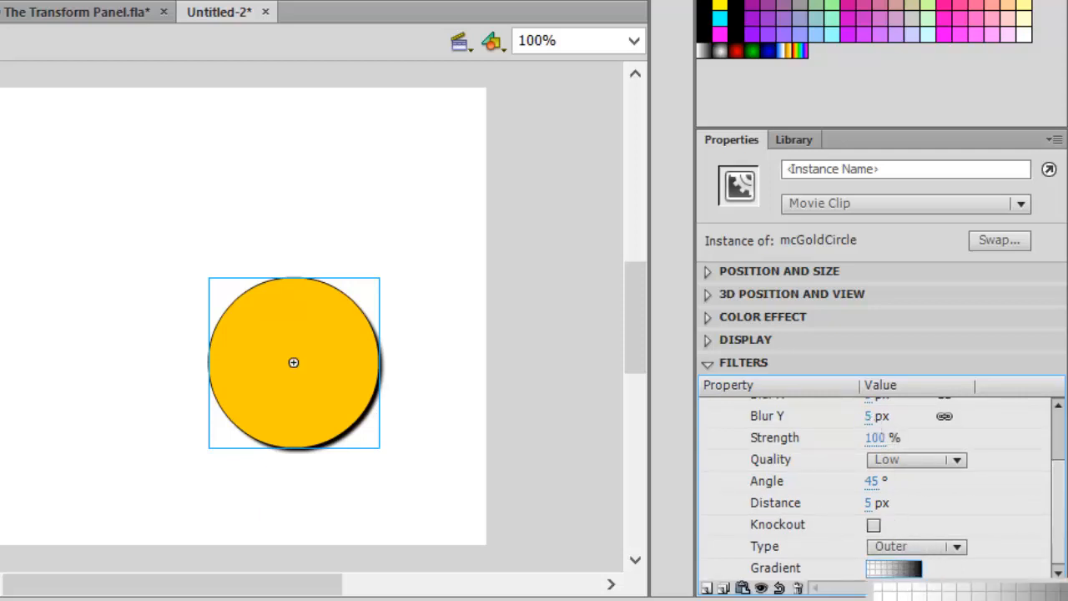
{"action": "left_click", "coordinate": [889, 596]}
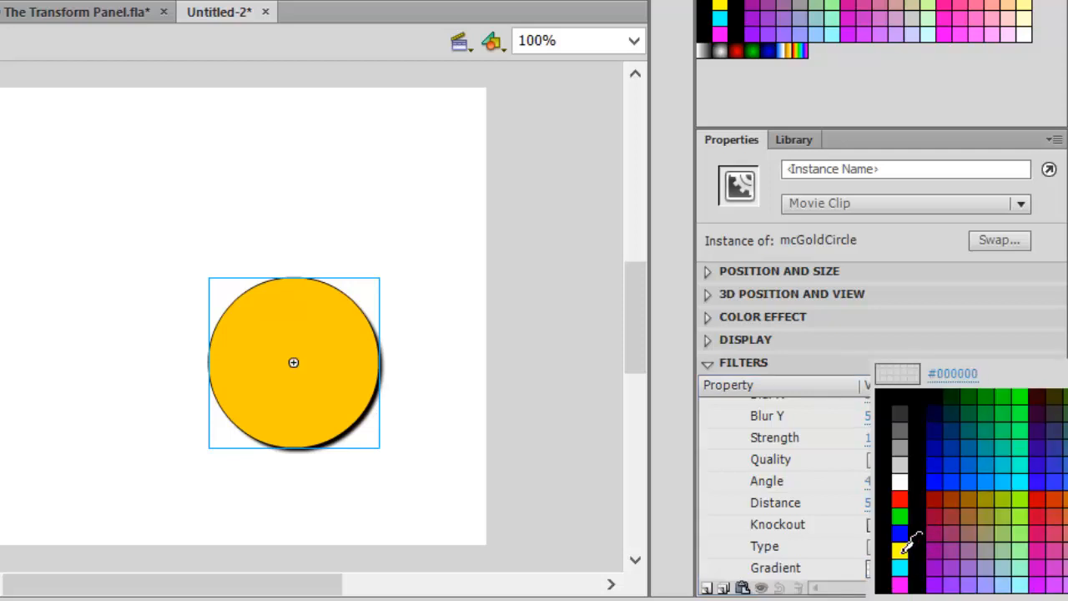
{"action": "left_click", "coordinate": [898, 518]}
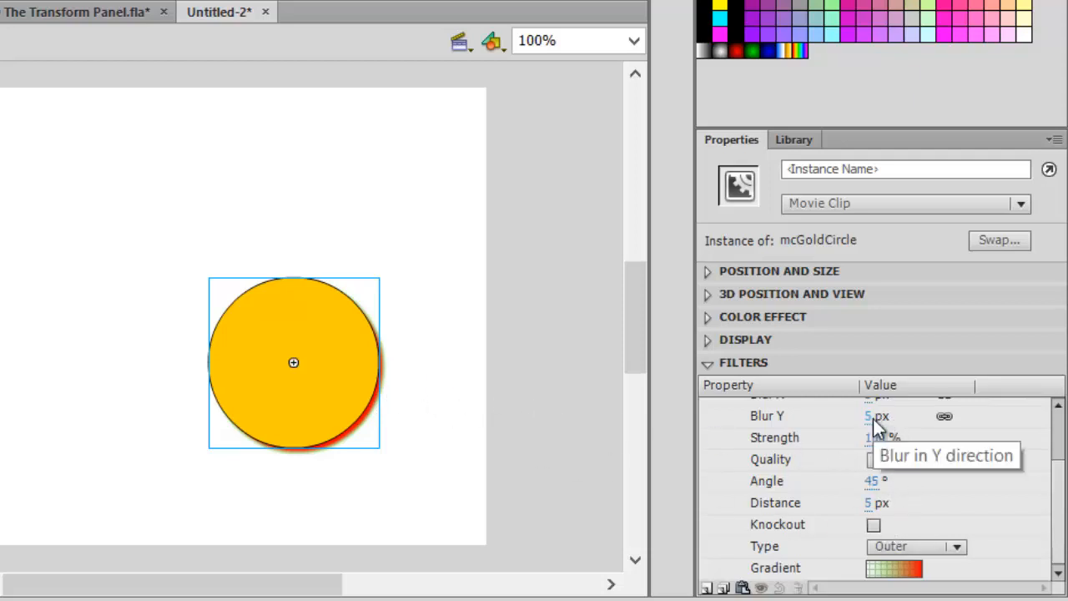
Set the gradient glow's linked Blur X and Blur Y to 110 px, Quality to Medium and Distance to about 53 px.
{"action": "left_click_drag", "start_coordinate": [870, 415], "coordinate": [996, 418]}
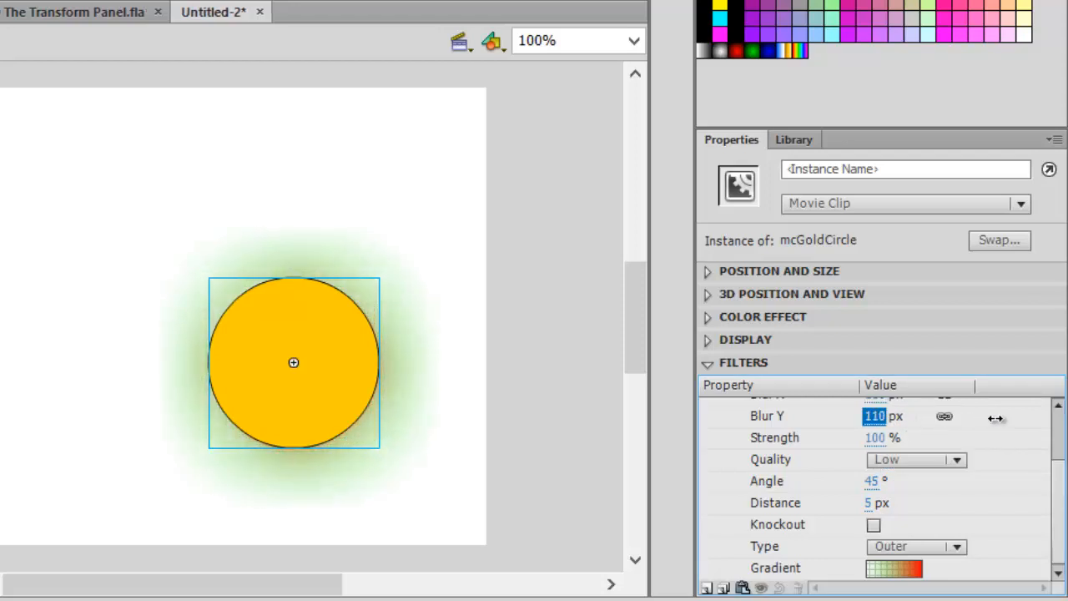
{"action": "left_click", "coordinate": [955, 462]}
{"action": "left_click", "coordinate": [940, 515]}
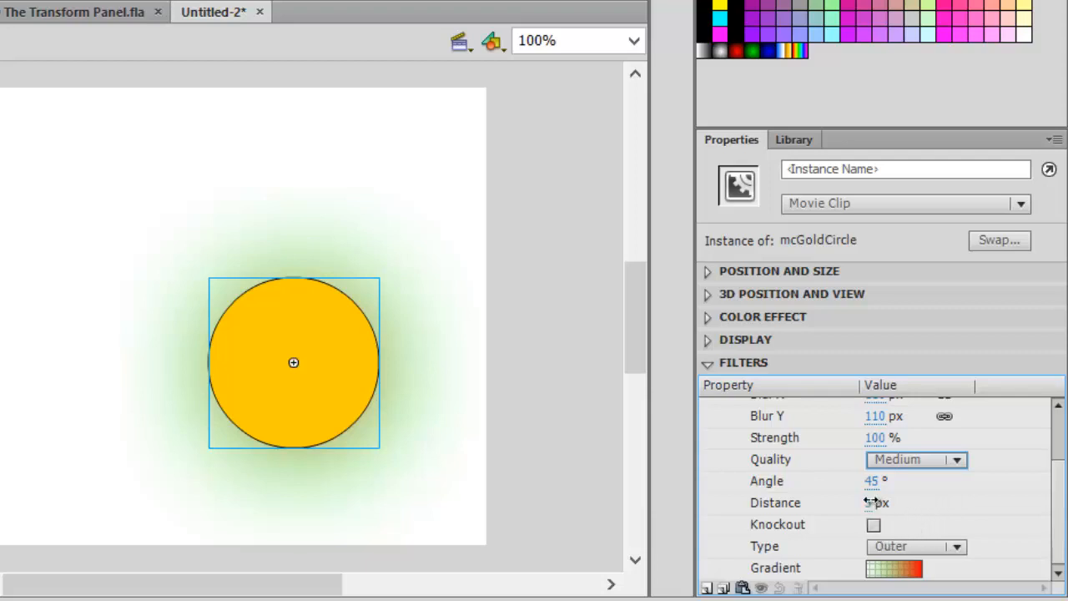
{"action": "left_click_drag", "start_coordinate": [871, 501], "coordinate": [941, 505]}
{"action": "scroll", "coordinate": [727, 492], "scroll_direction": "up", "scroll_amount": 3}
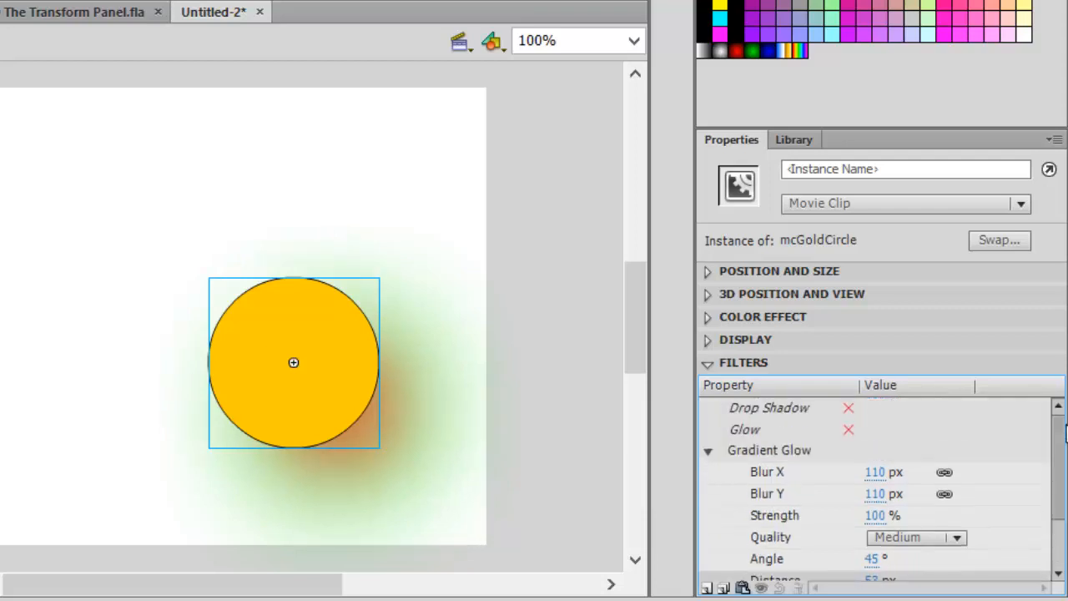
Replace the circle's Gradient Glow filter with a Bevel filter.
{"action": "left_click", "coordinate": [744, 451]}
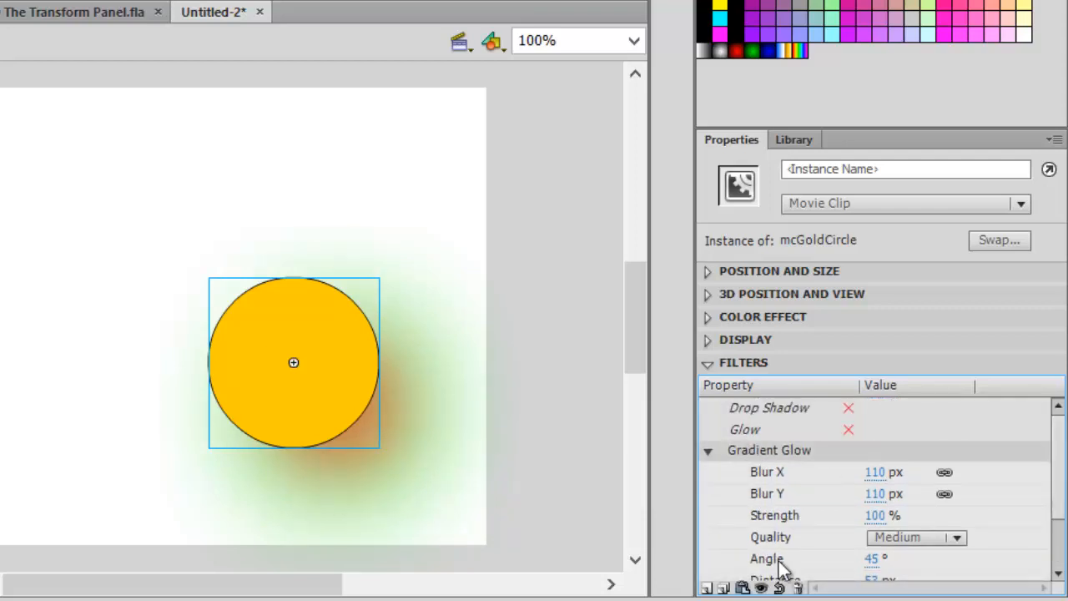
{"action": "left_click", "coordinate": [798, 588]}
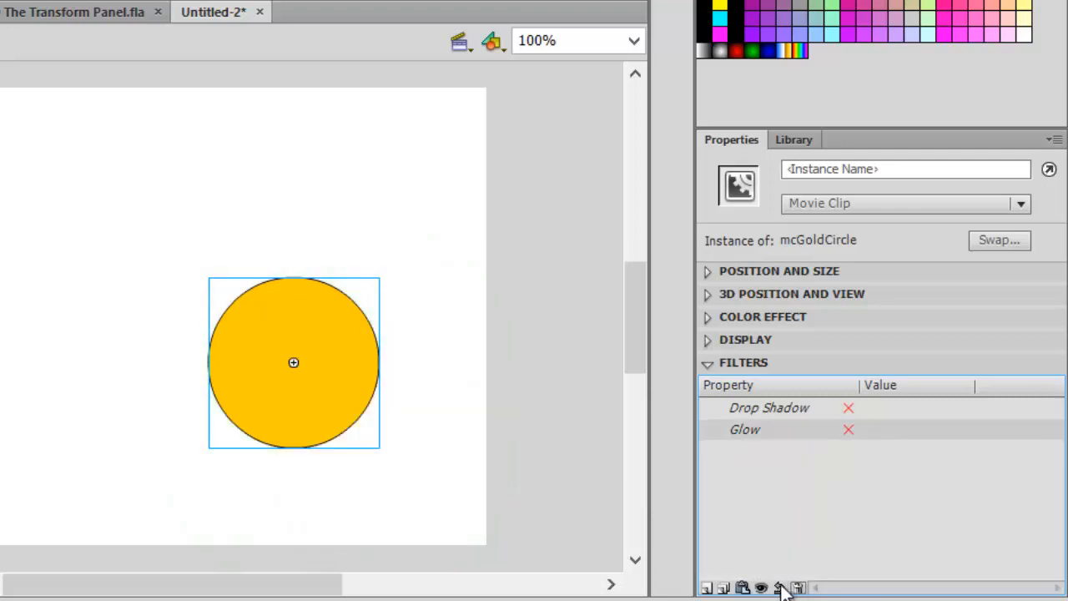
{"action": "left_click", "coordinate": [707, 588]}
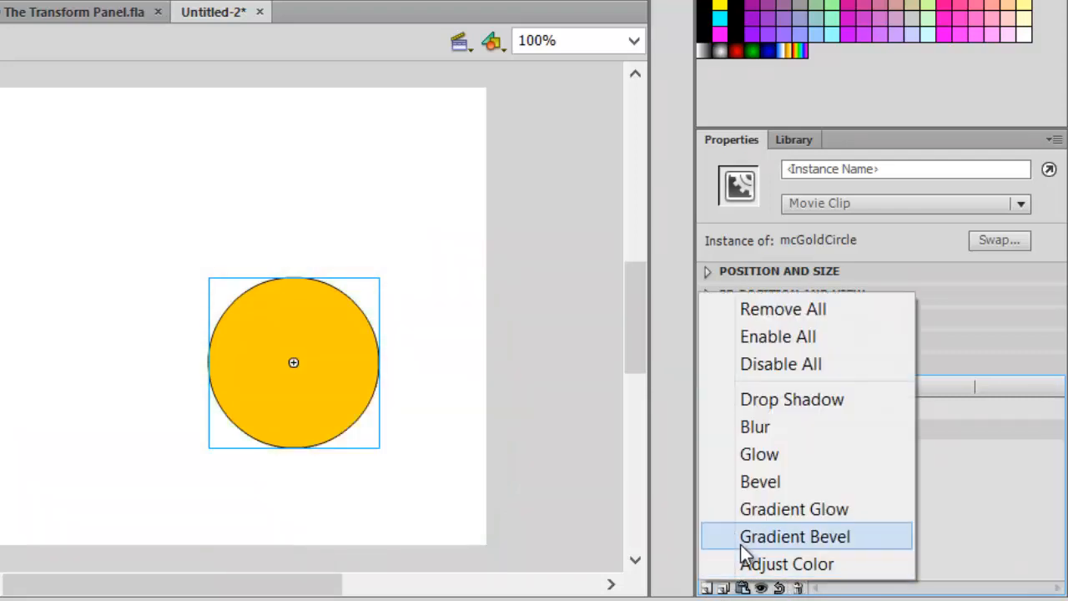
{"action": "left_click", "coordinate": [762, 483]}
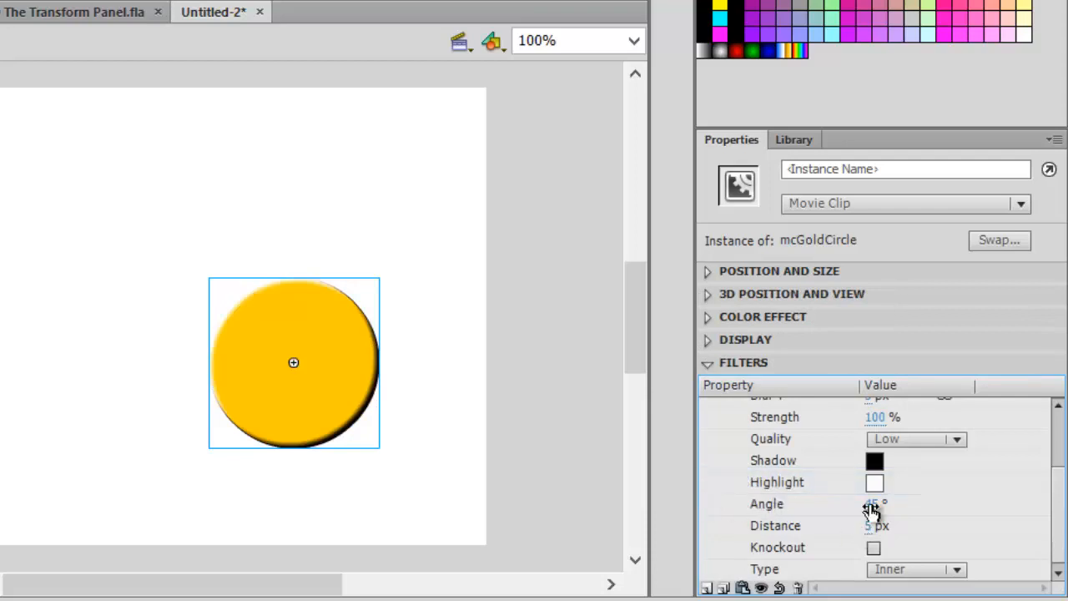
Review the bevel's settings and try its Outer and Full types in turn.
{"action": "scroll", "coordinate": [840, 429], "scroll_direction": "up", "scroll_amount": 3}
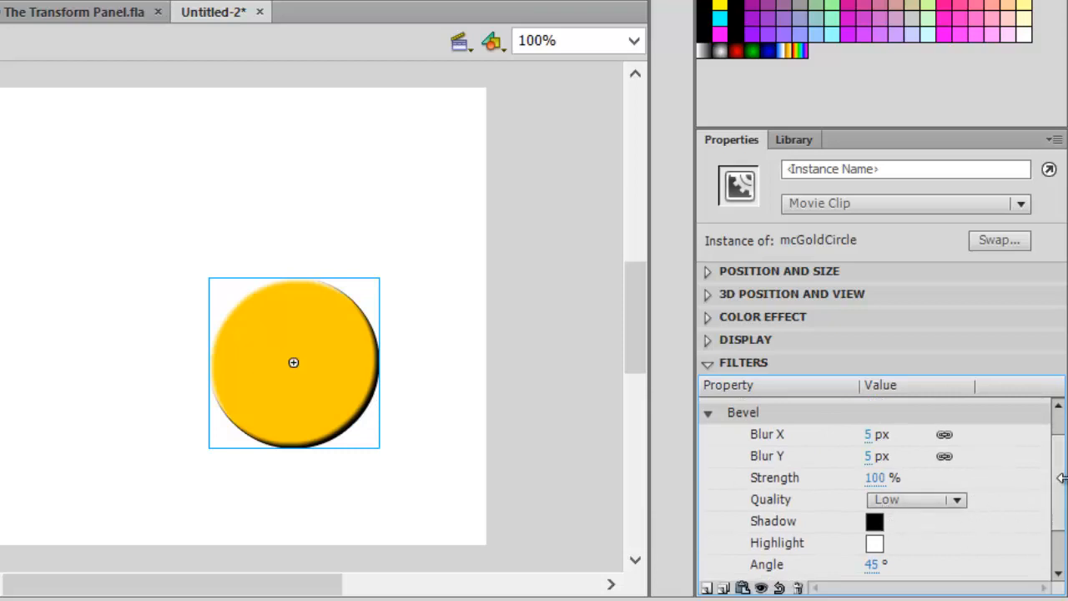
{"action": "left_click_drag", "start_coordinate": [1064, 482], "coordinate": [884, 521]}
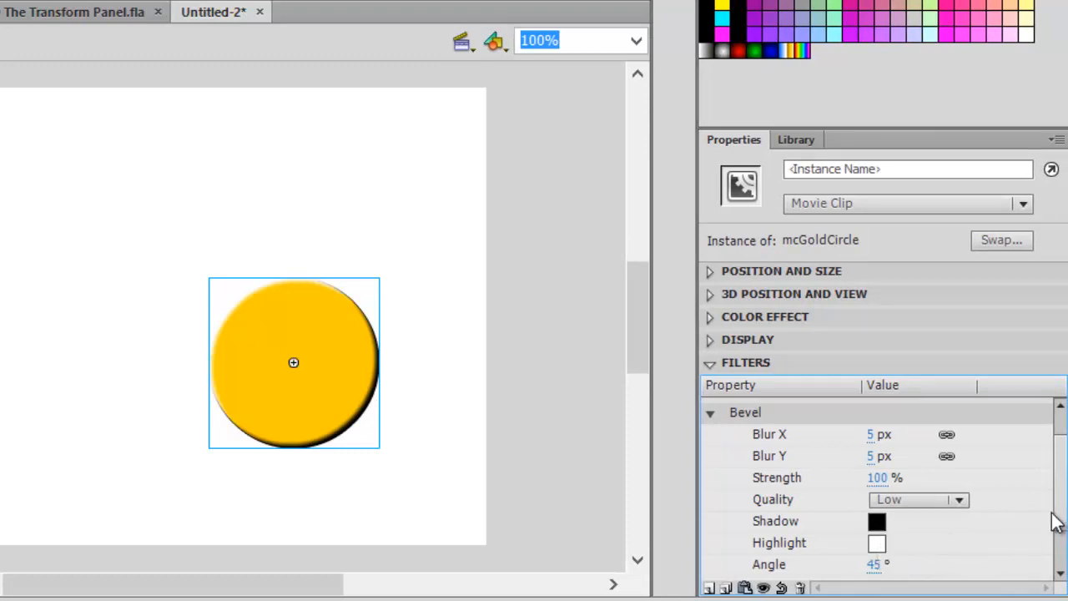
{"action": "scroll", "coordinate": [1063, 512], "scroll_direction": "down", "scroll_amount": 1}
{"action": "left_click_drag", "start_coordinate": [1064, 512], "coordinate": [1064, 544]}
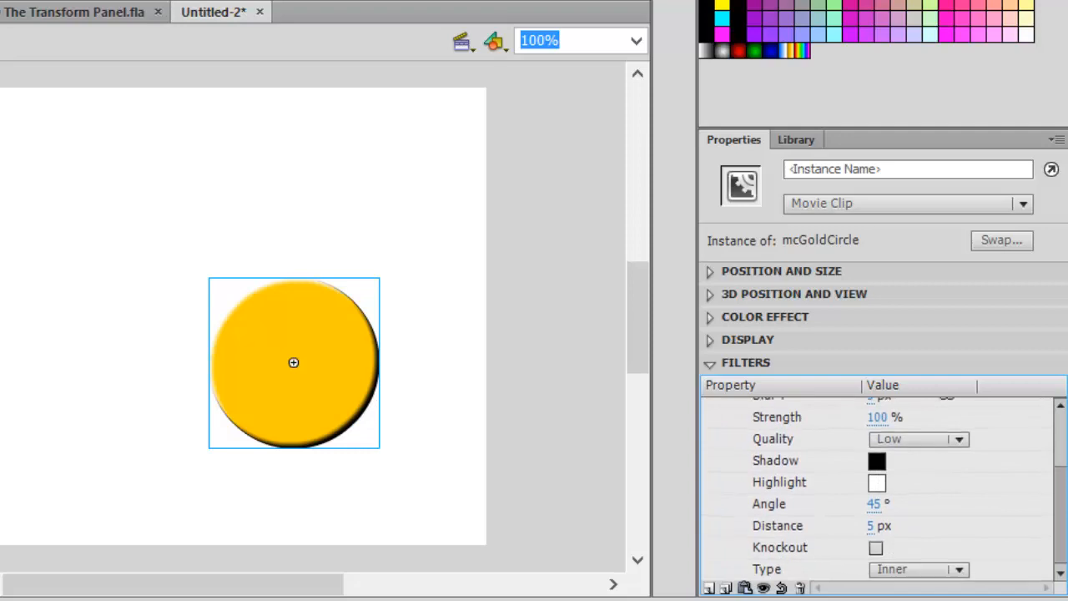
{"action": "left_click", "coordinate": [959, 569]}
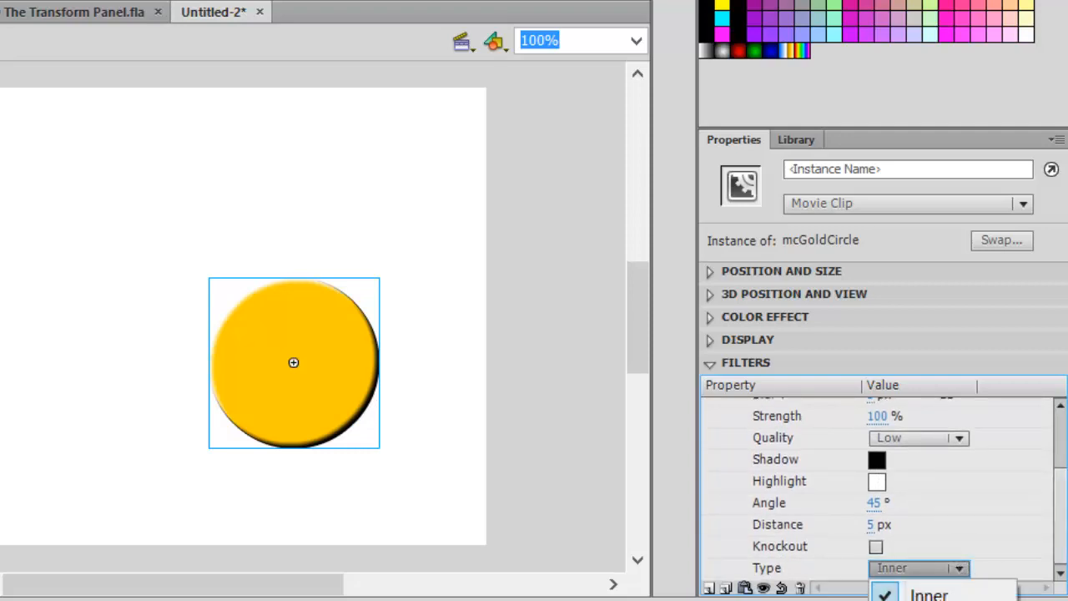
{"action": "left_click", "coordinate": [929, 600]}
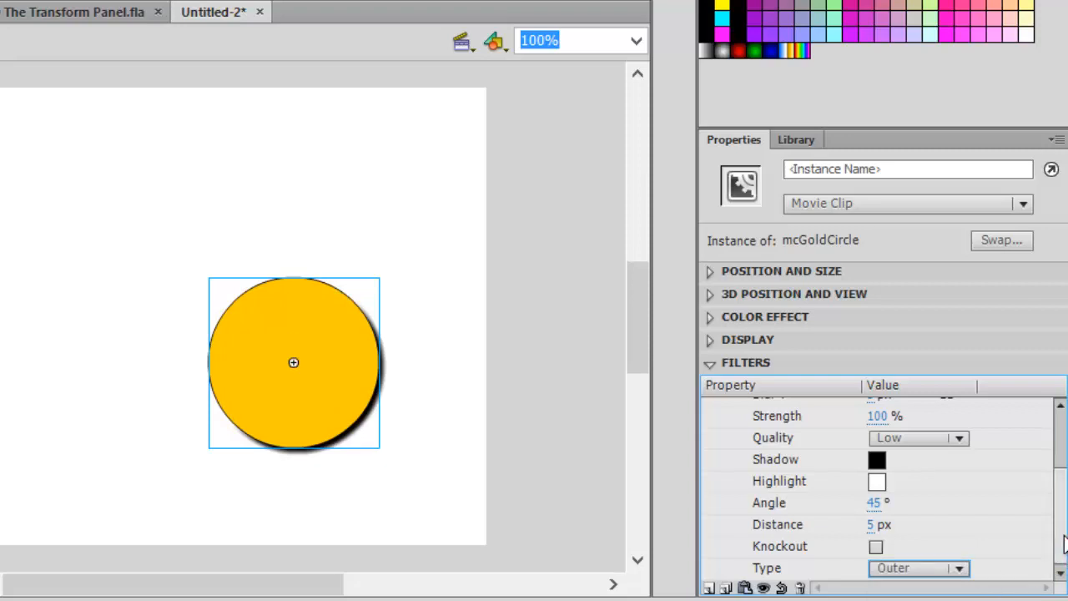
{"action": "left_click", "coordinate": [962, 570]}
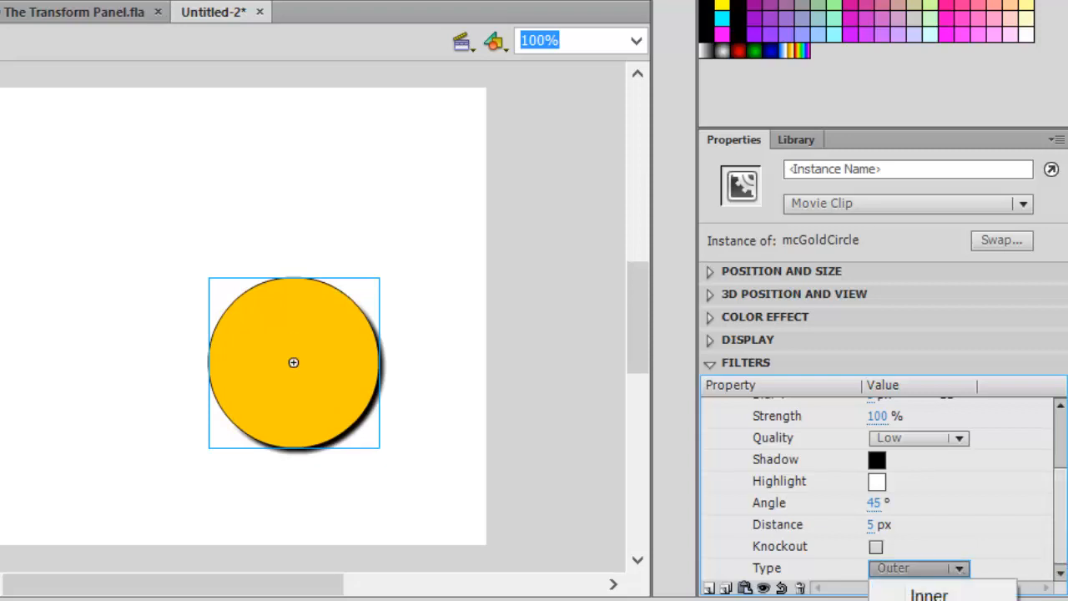
{"action": "left_click", "coordinate": [924, 600]}
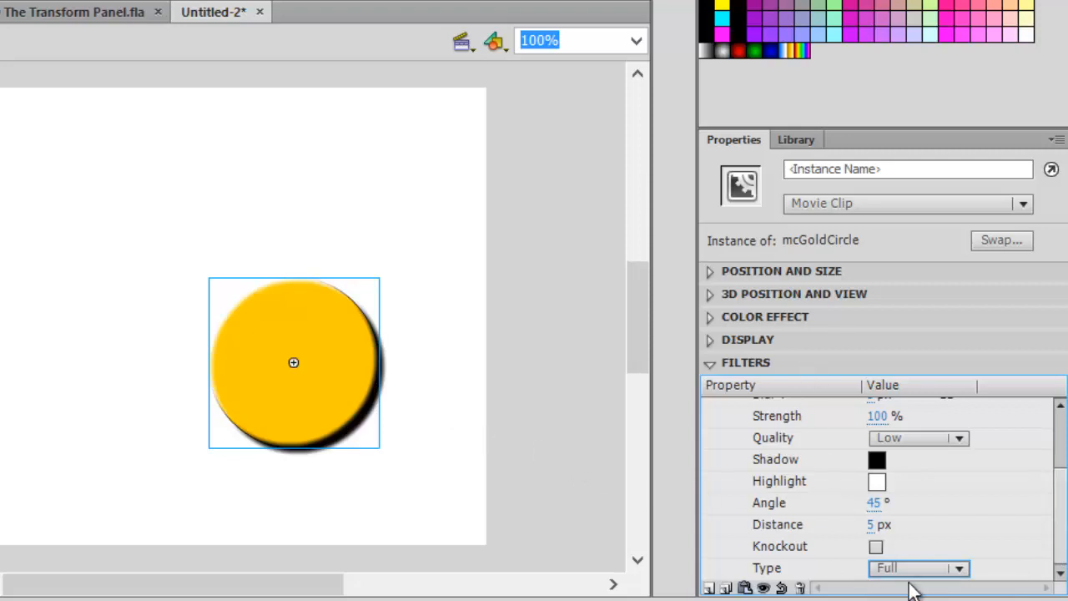
Set the bevel's shadow color to blue and its highlight color to medium gray.
{"action": "left_click", "coordinate": [876, 460]}
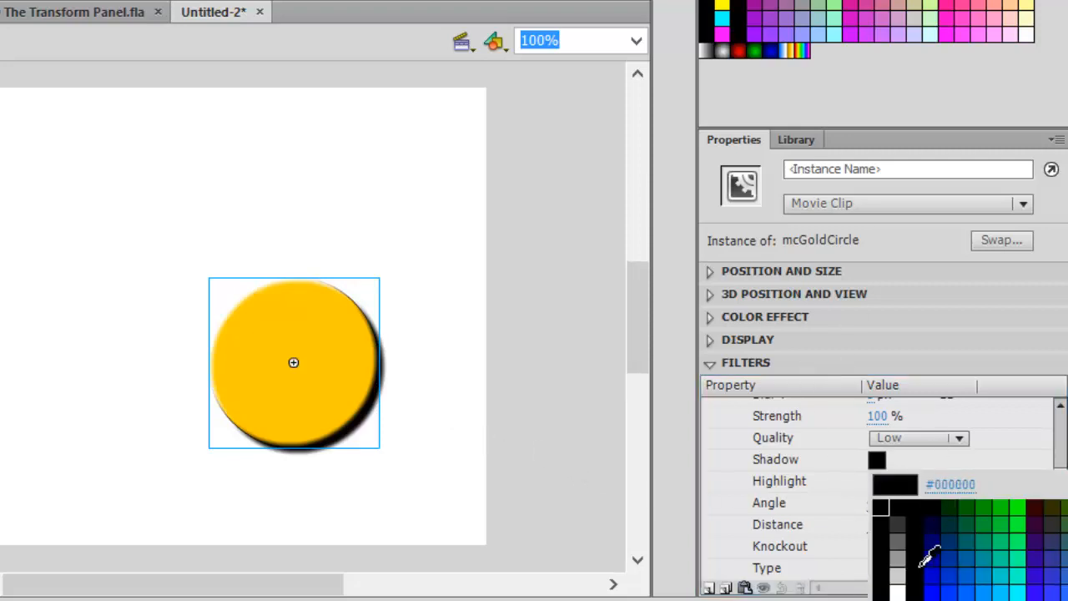
{"action": "left_click", "coordinate": [941, 581]}
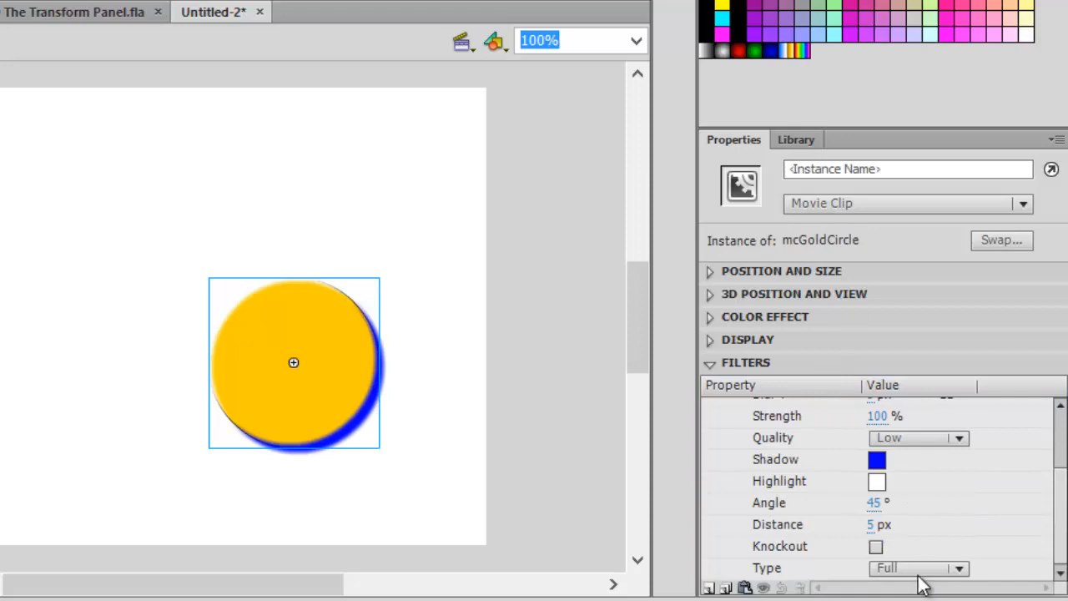
{"action": "left_click", "coordinate": [876, 482]}
{"action": "left_click", "coordinate": [897, 311]}
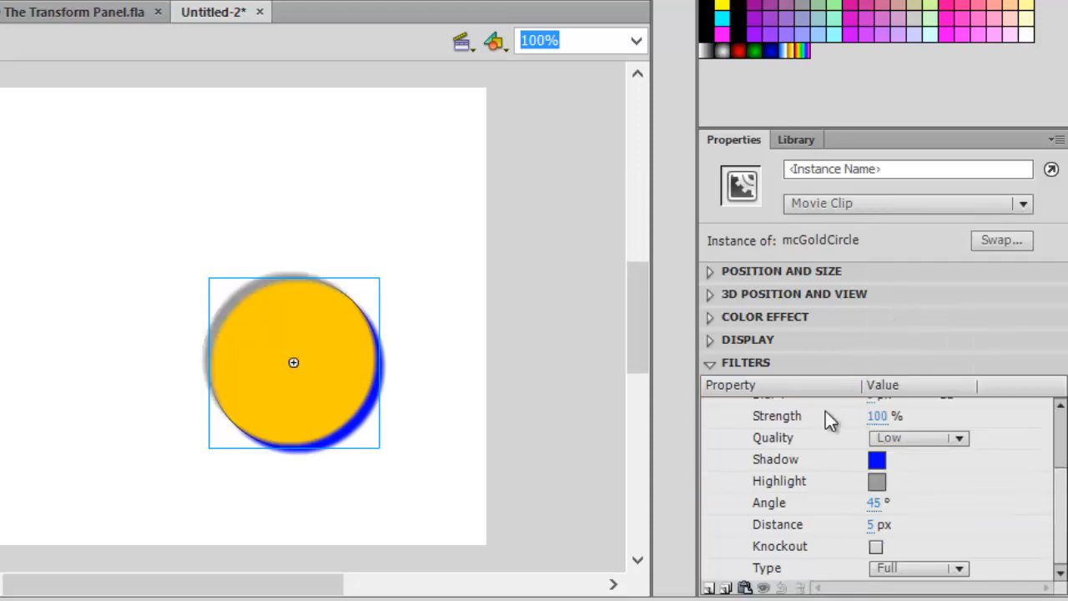
Compare the recolored bevel as the Outer type and as the Inner type, leaving it on Inner.
{"action": "left_click", "coordinate": [960, 570]}
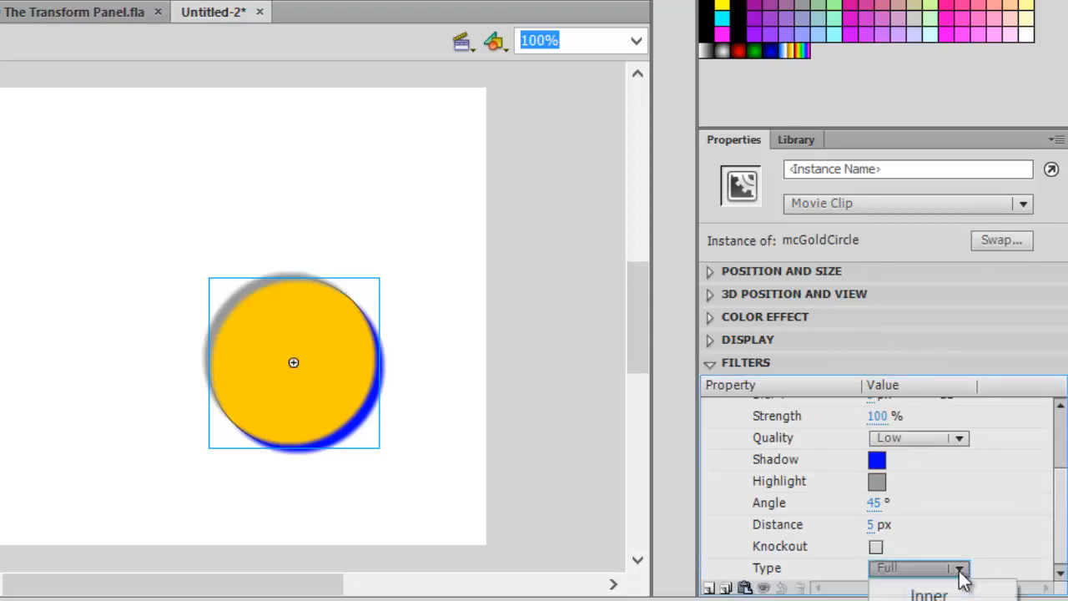
{"action": "left_click", "coordinate": [902, 600]}
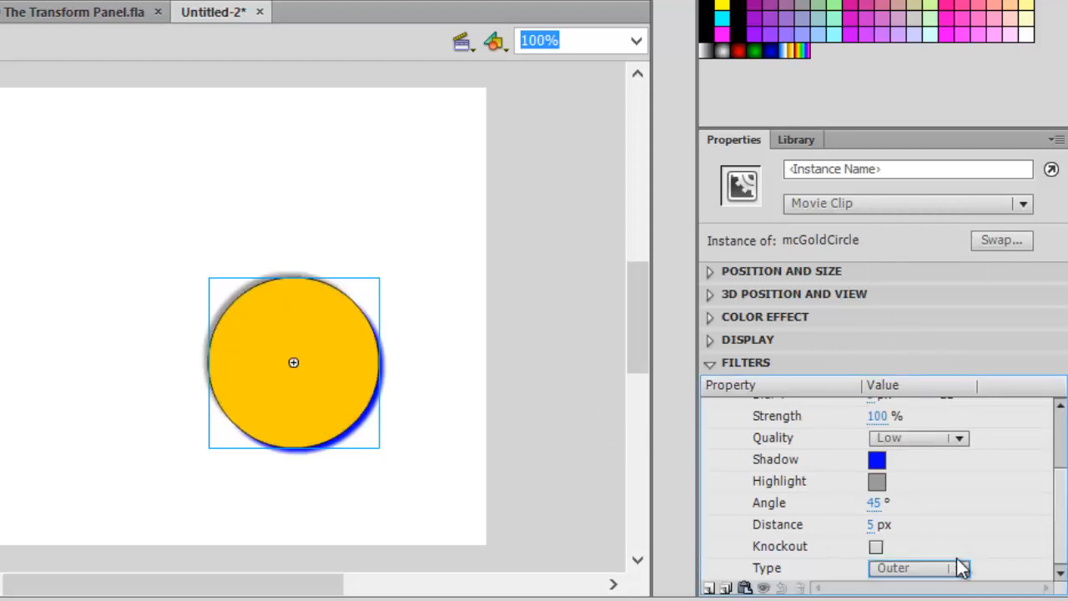
{"action": "left_click", "coordinate": [961, 567]}
{"action": "left_click", "coordinate": [917, 592]}
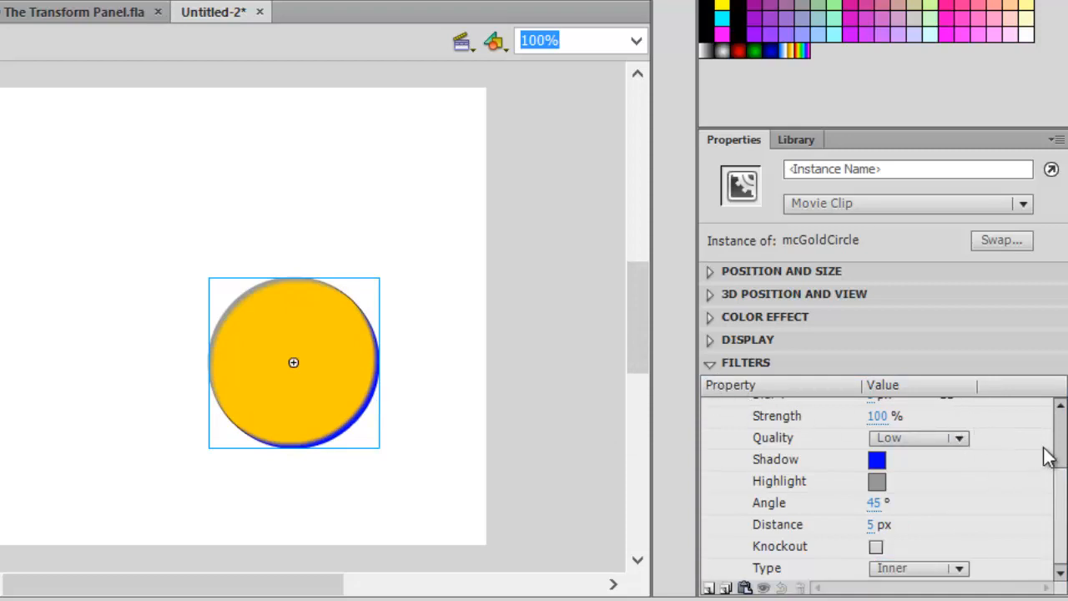
Delete the Bevel filter from the circle.
{"action": "left_click_drag", "start_coordinate": [1060, 479], "coordinate": [1053, 423]}
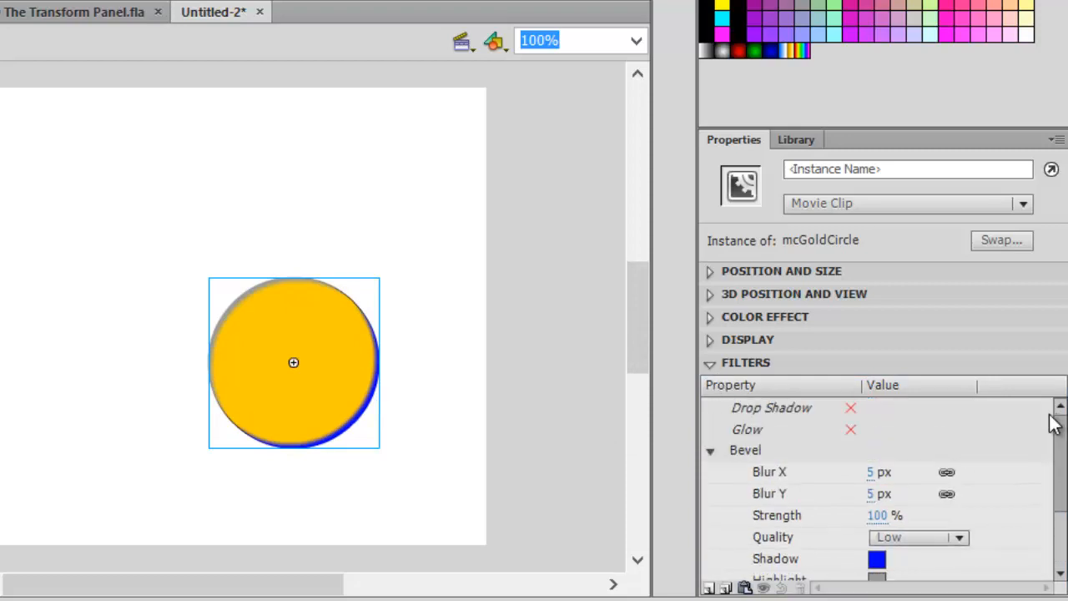
{"action": "left_click", "coordinate": [746, 444]}
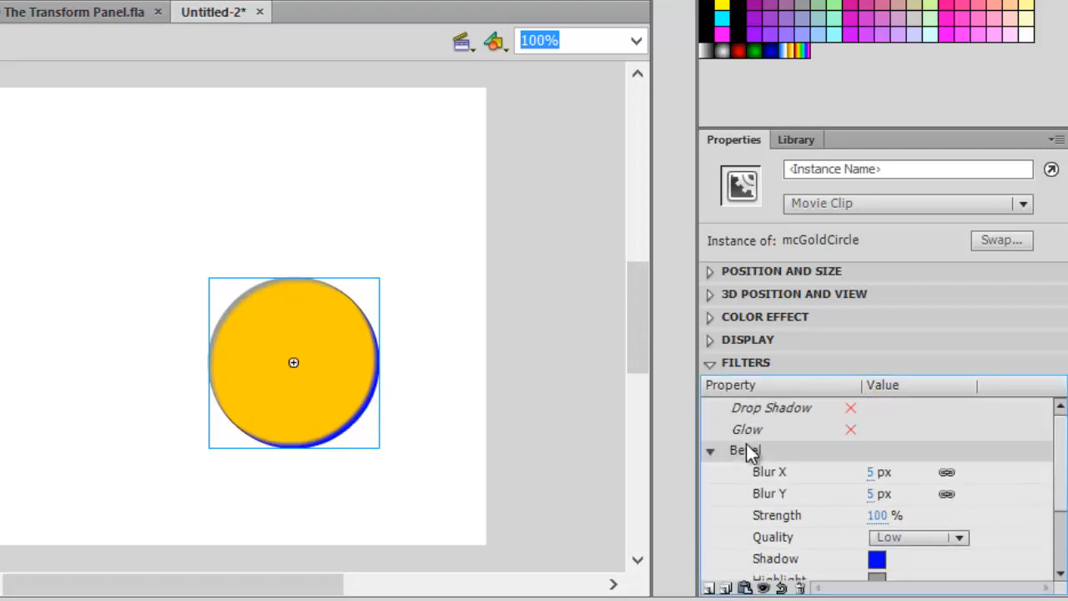
{"action": "left_click", "coordinate": [799, 588]}
Add an Adjust Color filter to the circle and set its Brightness to 100.
{"action": "left_click", "coordinate": [710, 588]}
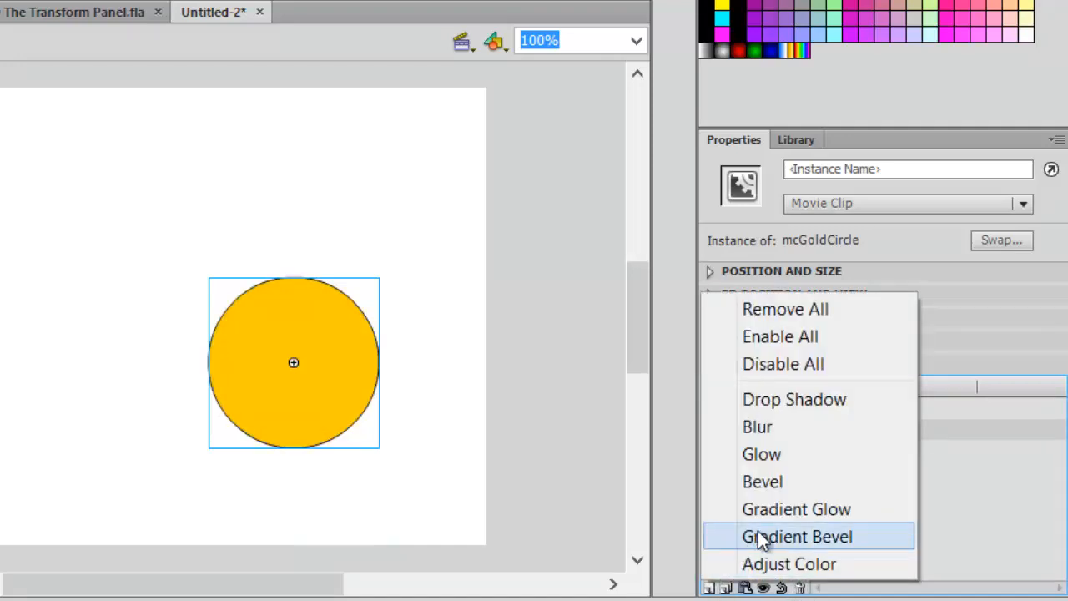
{"action": "left_click", "coordinate": [791, 566]}
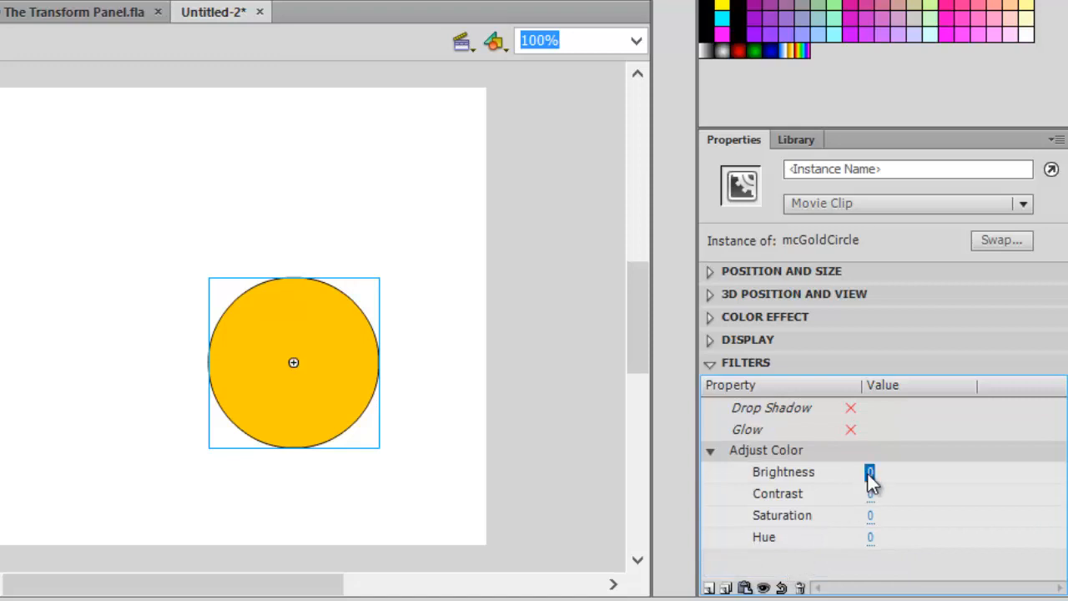
{"action": "left_click_drag", "start_coordinate": [870, 480], "coordinate": [961, 486]}
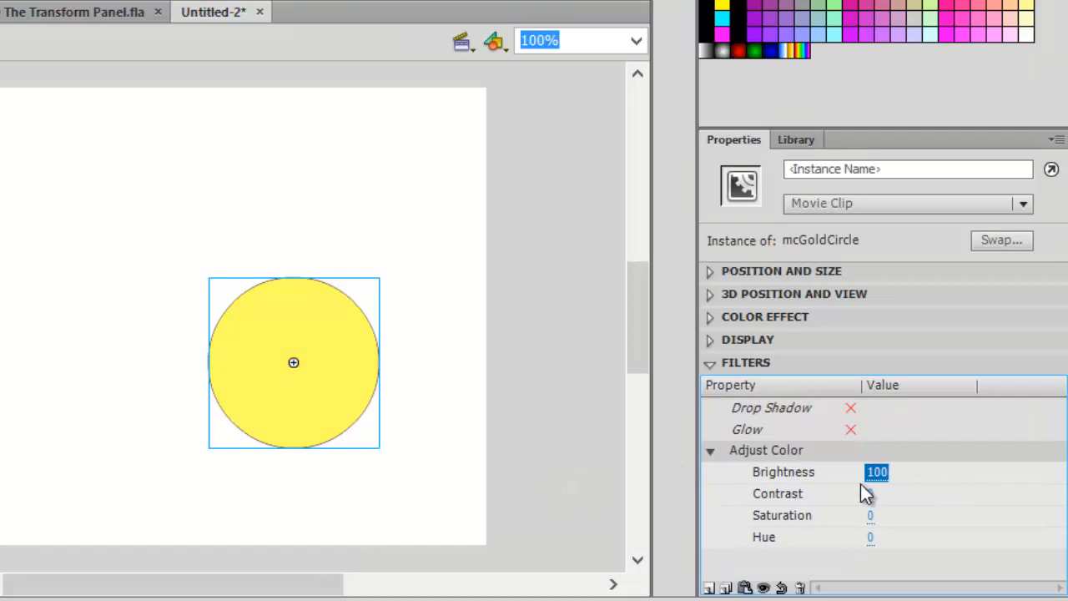
Reset the Adjust Color Brightness to 0, then try a Contrast of 27 and return it to 0.
{"action": "type", "text": "0"}
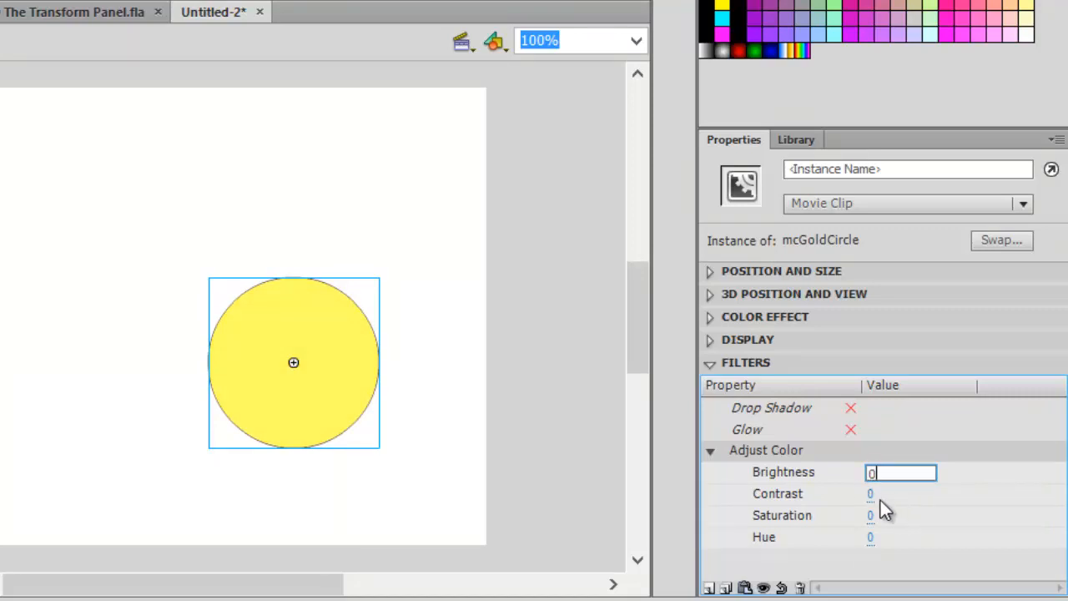
{"action": "key", "text": "Return"}
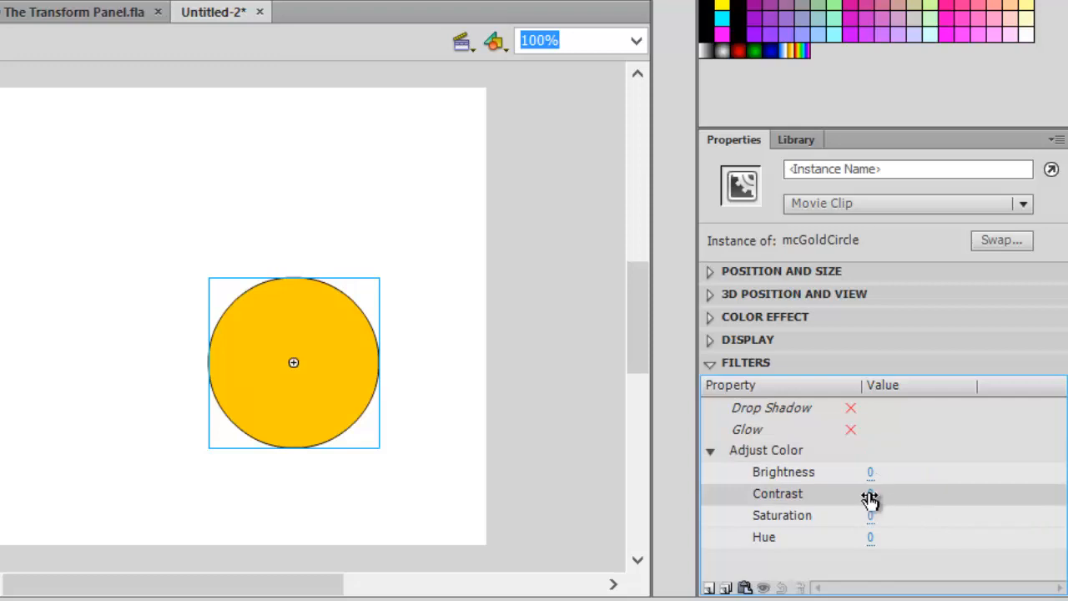
{"action": "left_click_drag", "start_coordinate": [869, 498], "coordinate": [896, 505]}
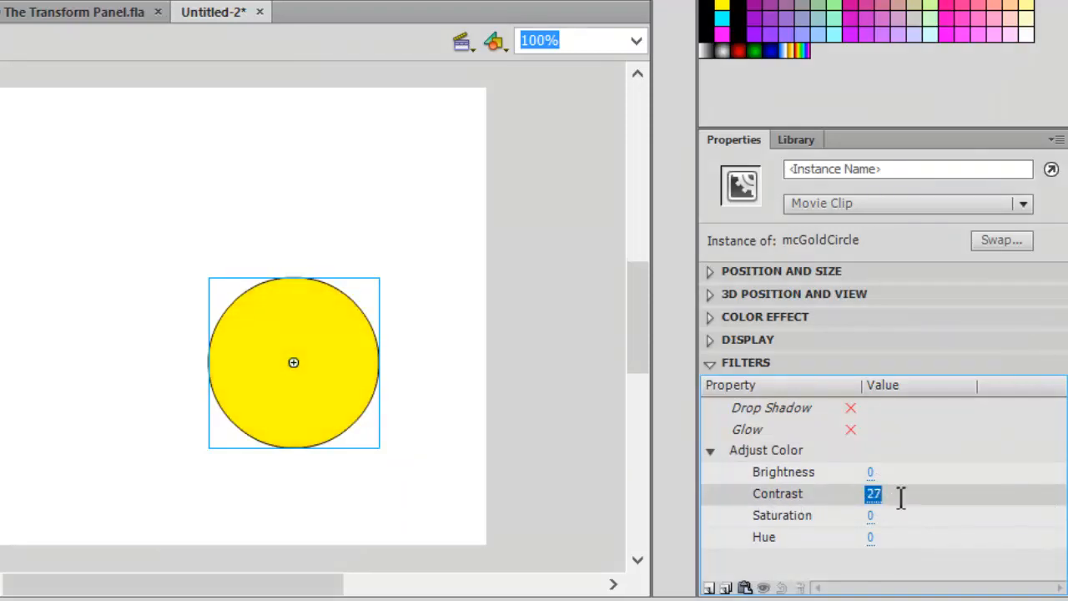
{"action": "type", "text": "0"}
Try a Saturation of -38 and a shifted Hue on the circle, returning both to 0.
{"action": "left_click_drag", "start_coordinate": [870, 517], "coordinate": [851, 488]}
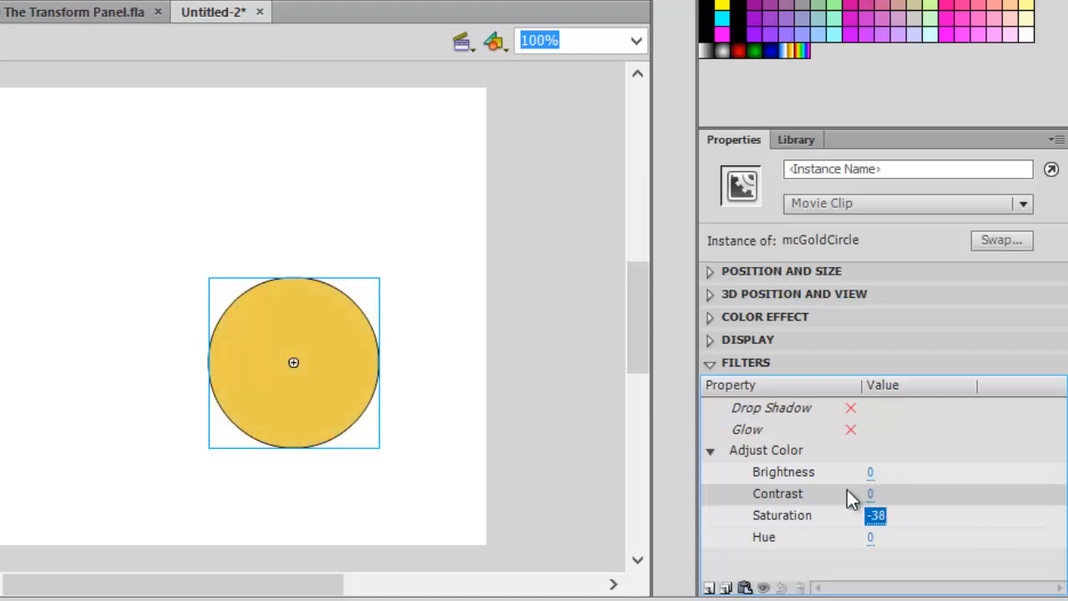
{"action": "type", "text": "0"}
{"action": "key", "text": "Return"}
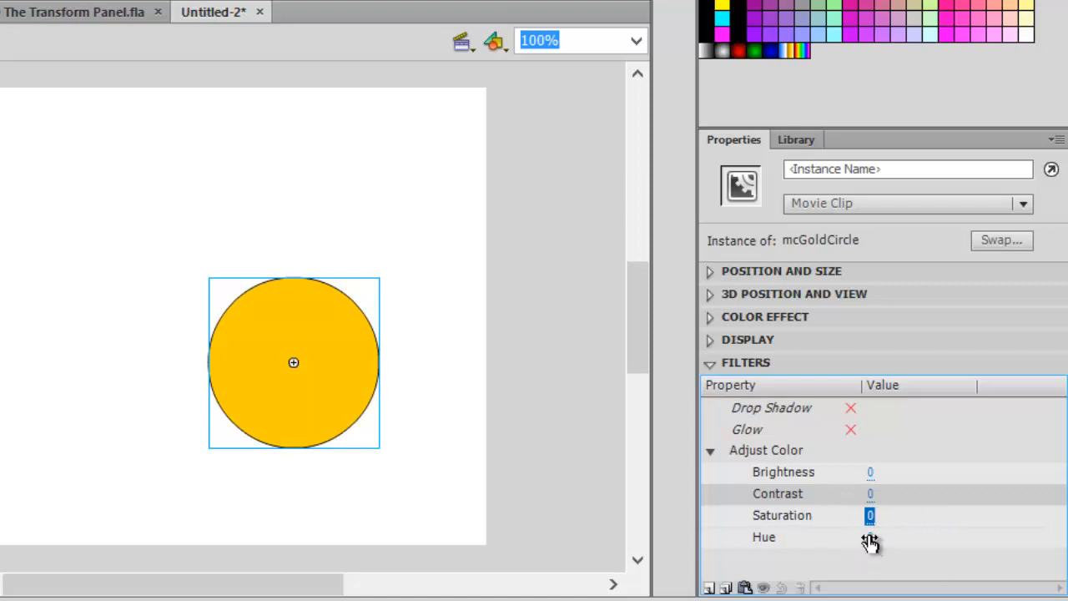
{"action": "left_click_drag", "start_coordinate": [870, 543], "coordinate": [735, 448]}
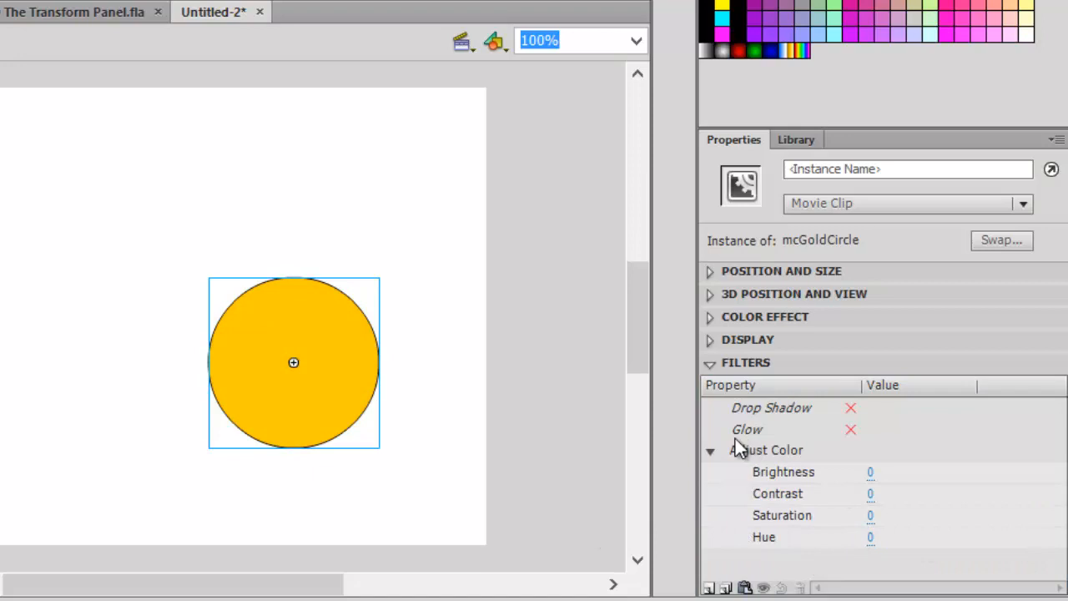
Delete the Adjust Color filter from the circle.
{"action": "left_click", "coordinate": [776, 454]}
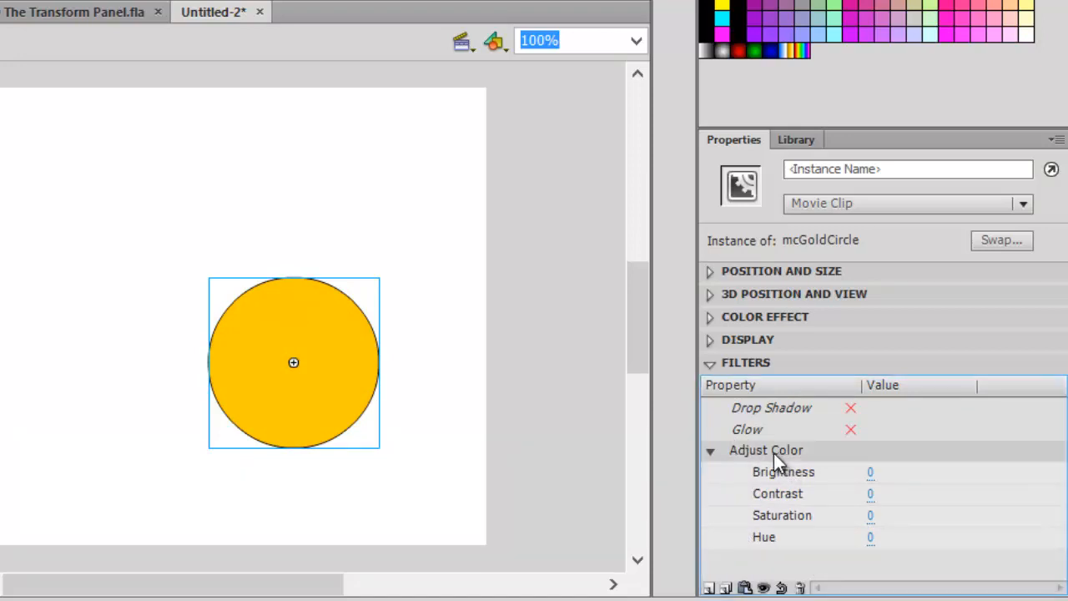
{"action": "left_click", "coordinate": [799, 588]}
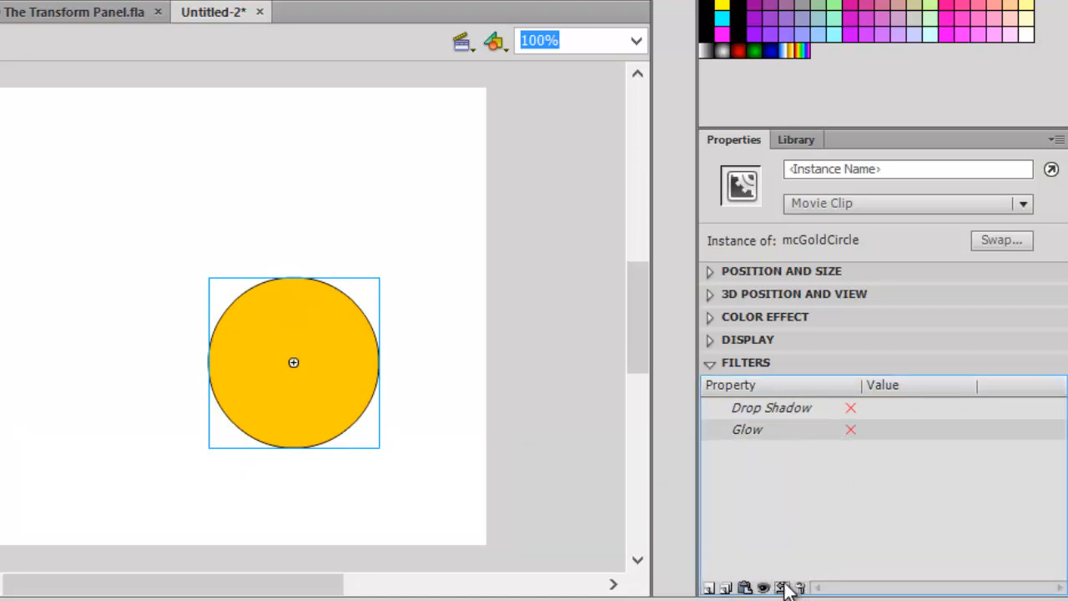
{"action": "left_click", "coordinate": [708, 588]}
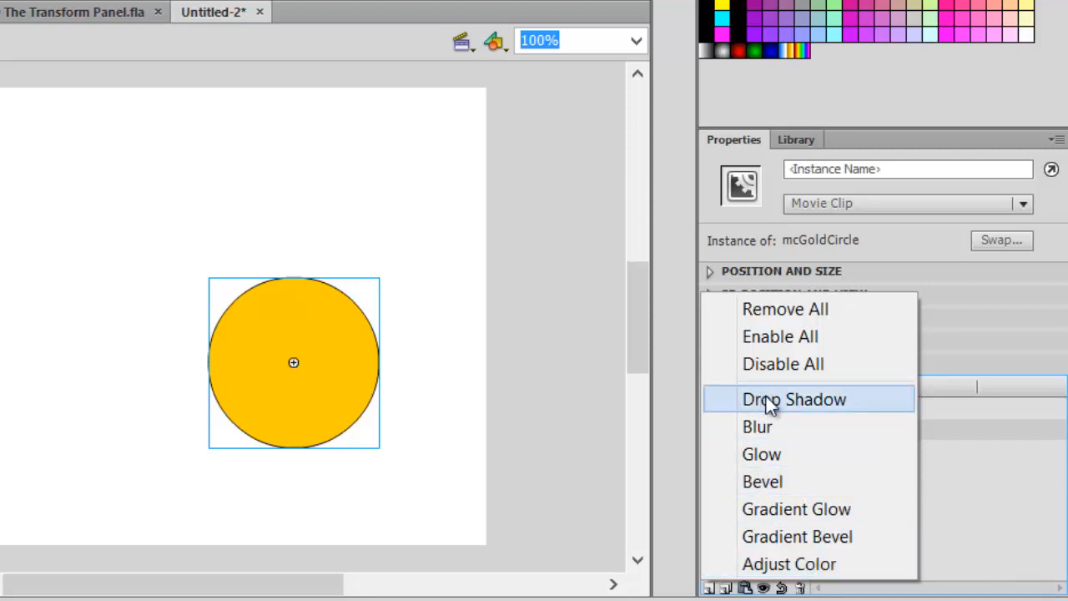
{"action": "left_click", "coordinate": [955, 506]}
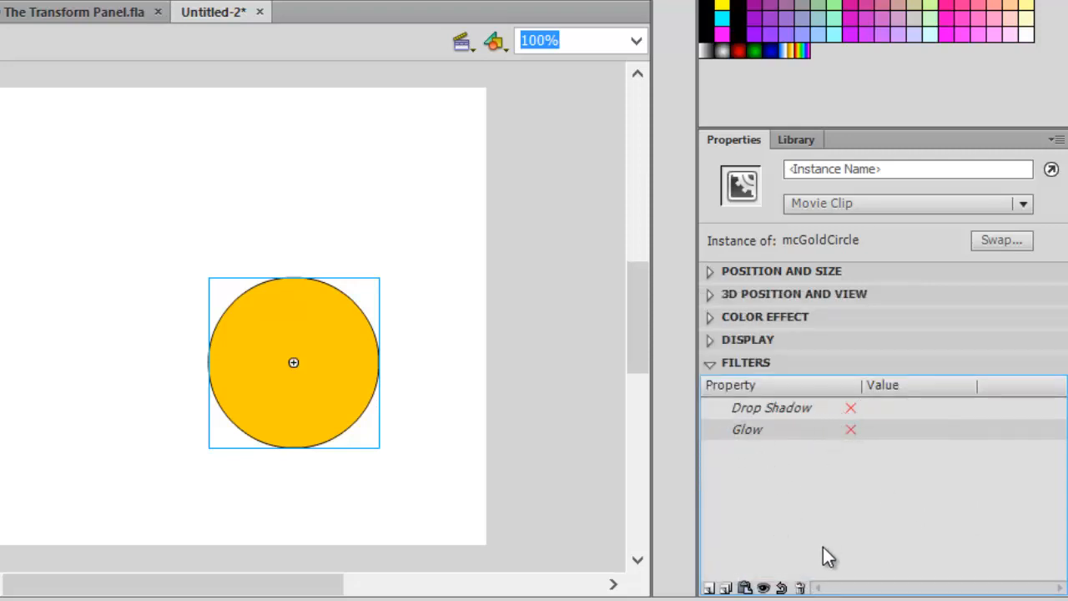
Re-enable the circle's disabled Glow and Drop Shadow filters.
{"action": "left_click", "coordinate": [763, 587]}
{"action": "left_click", "coordinate": [793, 409]}
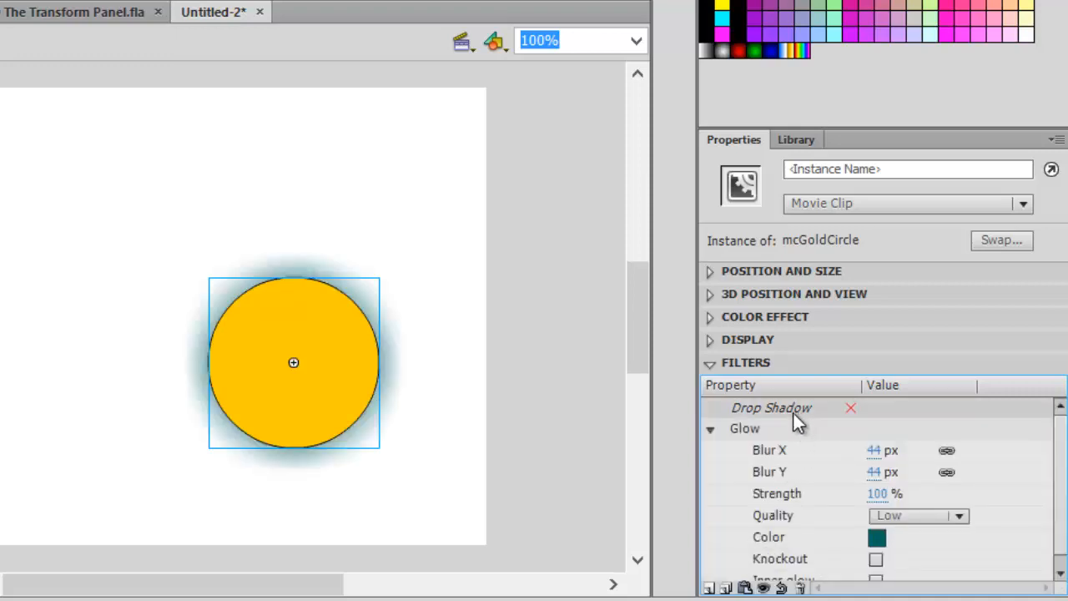
{"action": "left_click", "coordinate": [763, 588]}
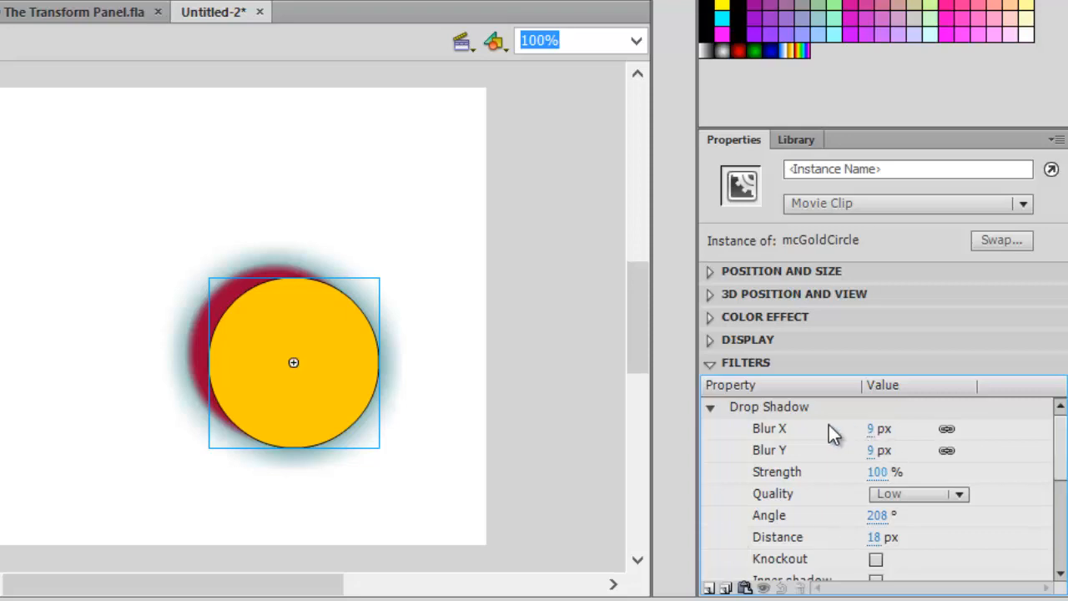
Set the Drop Shadow's linked Blur X and Blur Y to 35 px.
{"action": "left_click", "coordinate": [866, 429]}
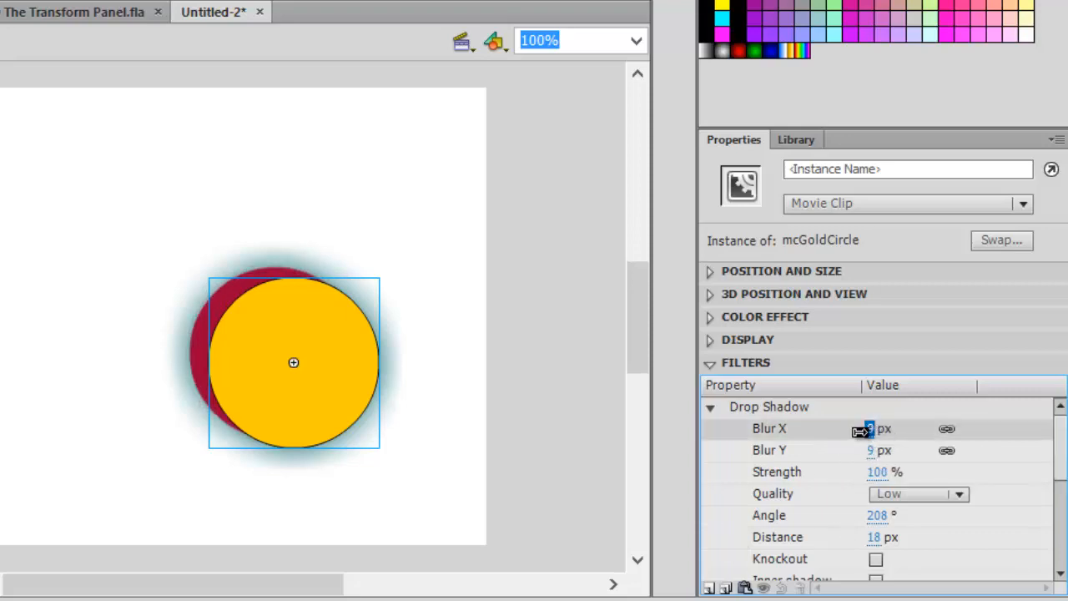
{"action": "mouse_move", "coordinate": [859, 432]}
{"action": "left_mouse_down"}
{"action": "mouse_move", "coordinate": [810, 442]}
{"action": "mouse_move", "coordinate": [866, 432]}
{"action": "mouse_move", "coordinate": [842, 430]}
{"action": "left_mouse_up"}
Delete the Drop Shadow and Glow filters from the gold circle.
{"action": "left_click", "coordinate": [728, 412]}
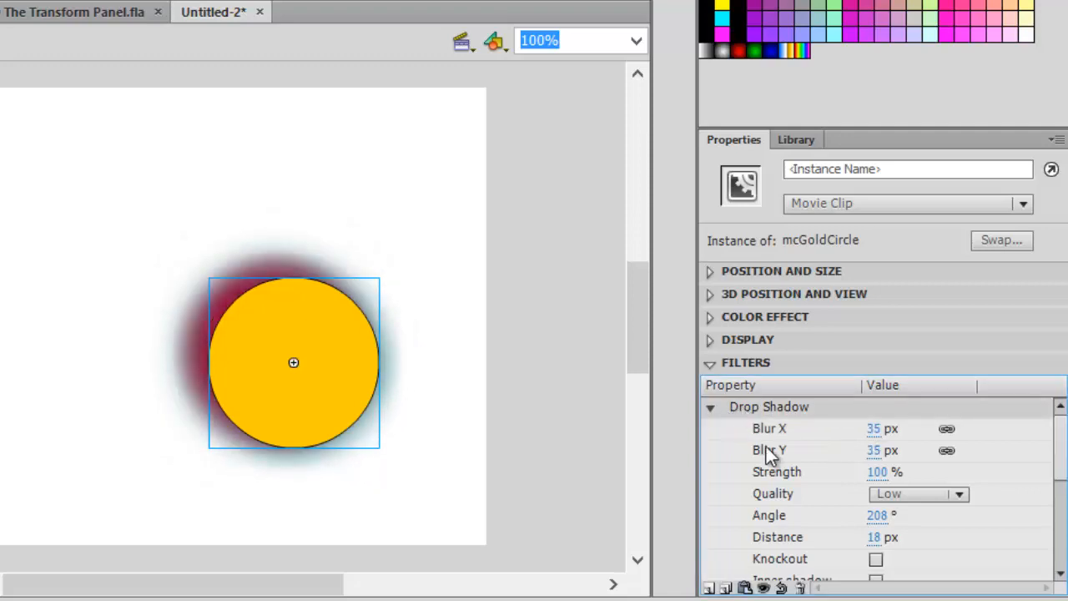
{"action": "left_click", "coordinate": [800, 588]}
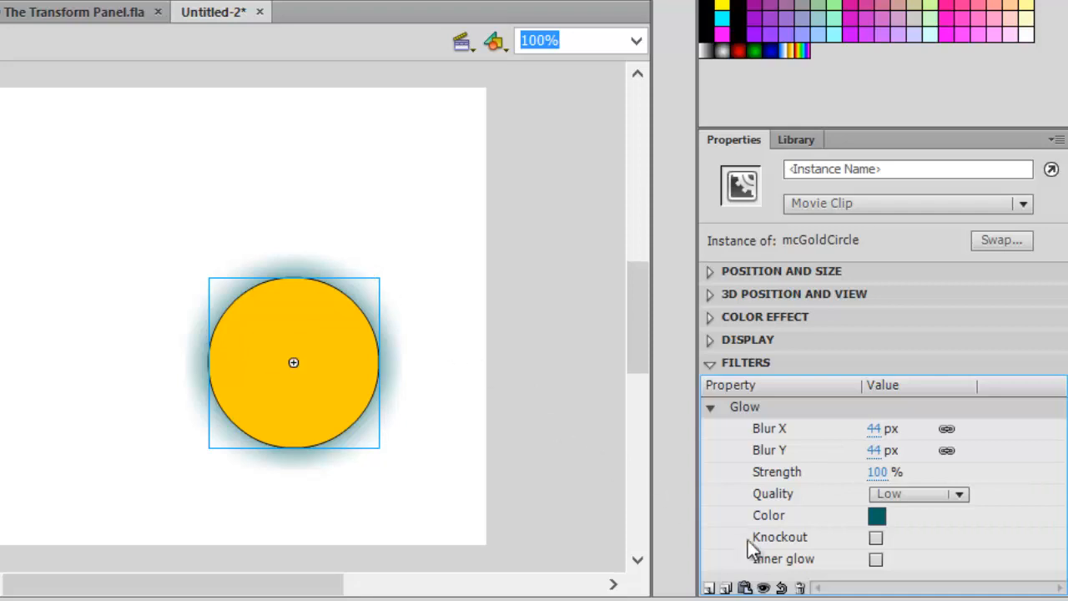
{"action": "left_click", "coordinate": [799, 587]}
Draw a teal-filled circle with a black outline, larger than the gold circle, on the empty left part of the stage.
{"action": "left_click", "coordinate": [458, 355]}
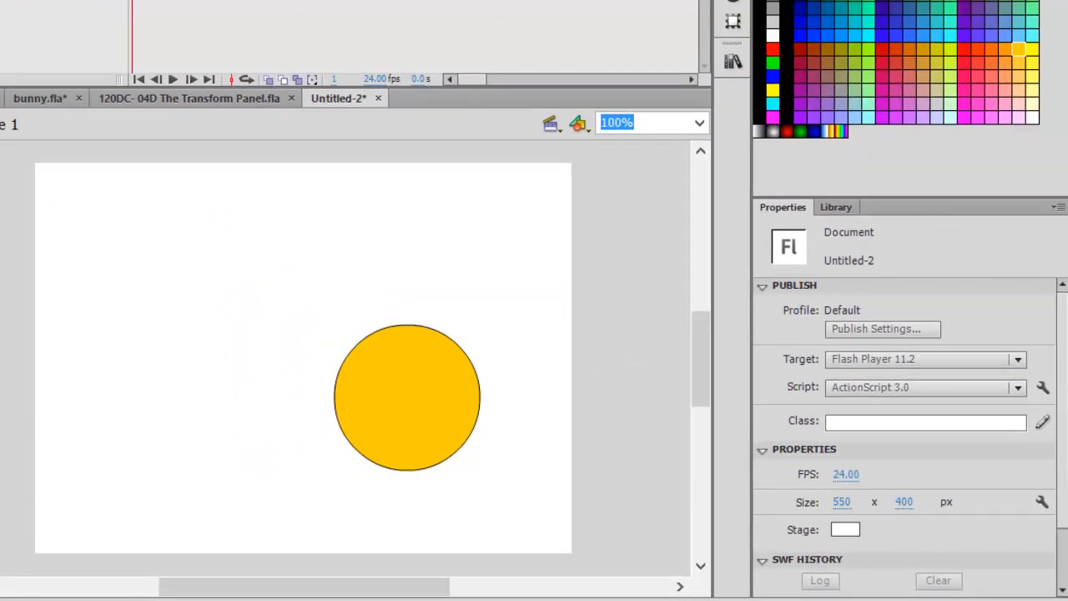
{"action": "key", "text": "o"}
{"action": "left_click", "coordinate": [0, 257]}
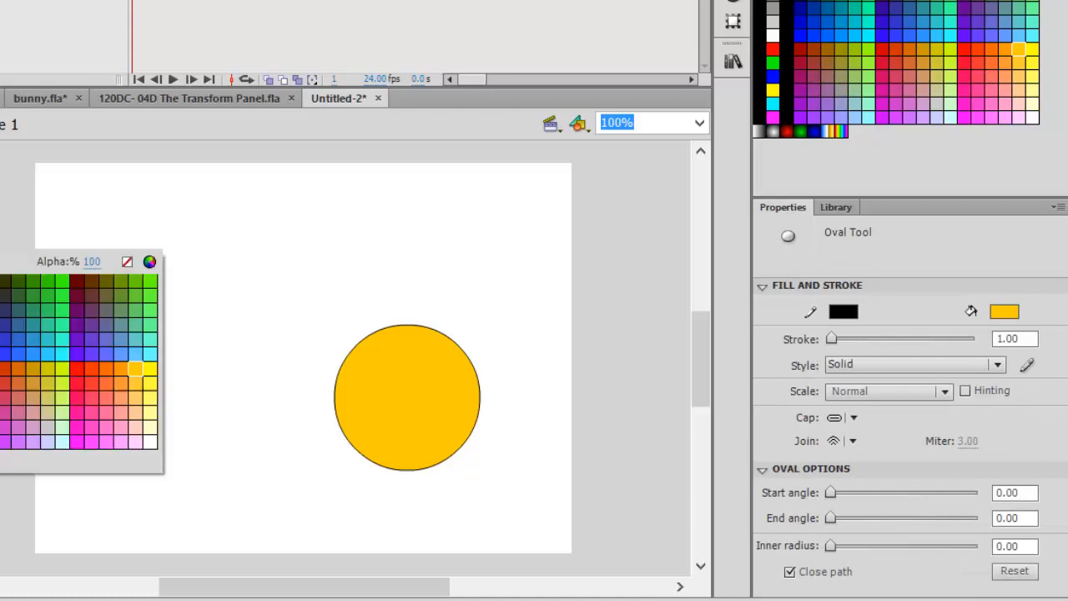
{"action": "left_click", "coordinate": [40, 315]}
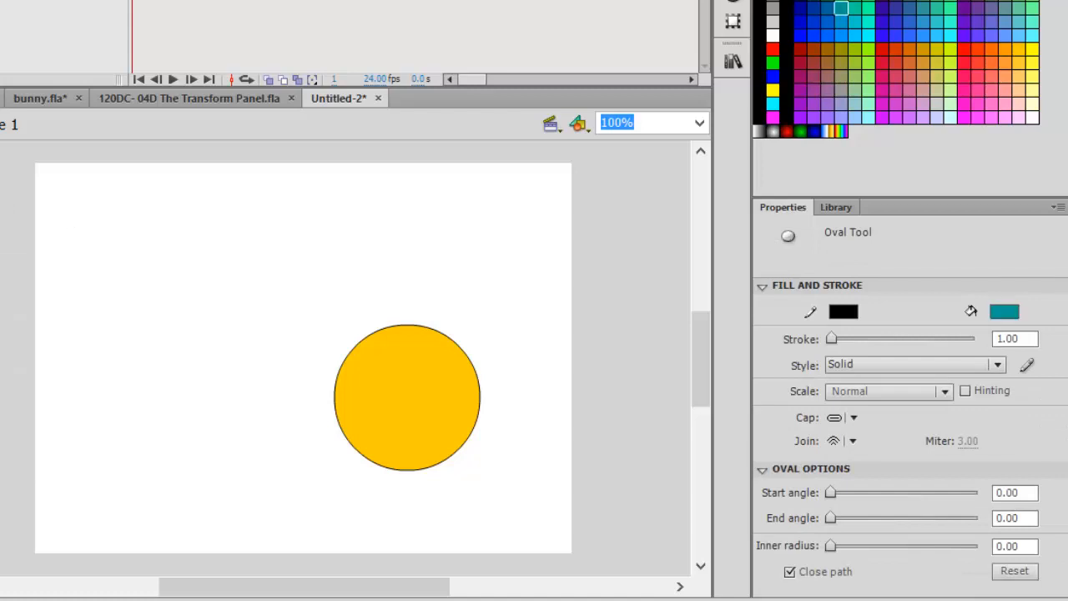
{"action": "left_click_drag", "start_coordinate": [117, 252], "coordinate": [309, 448]}
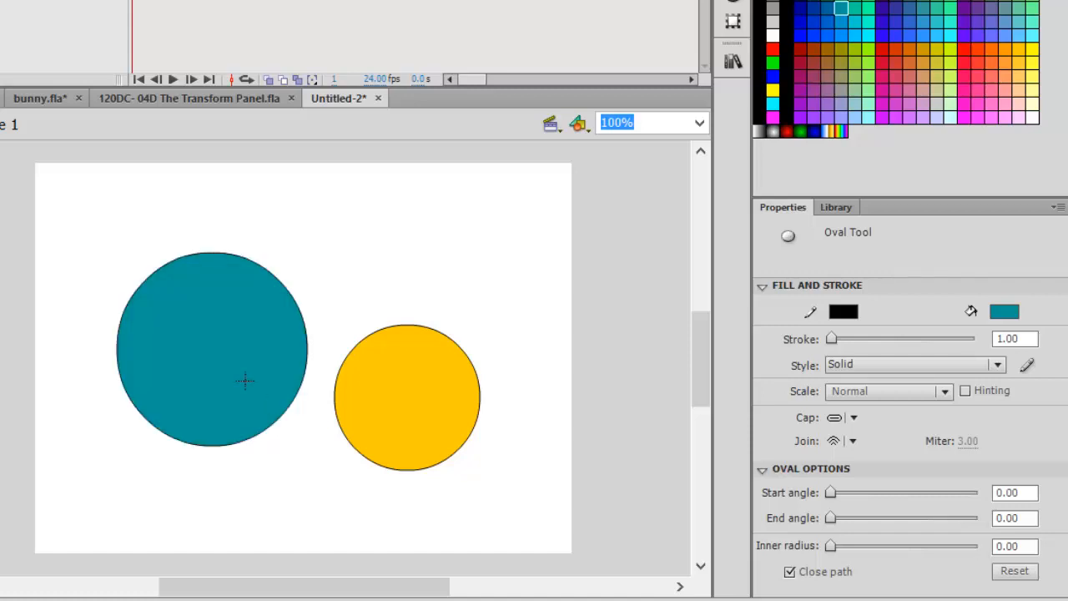
Move the gold circle so it partly overlaps the right side of the teal circle, and leave it selected.
{"action": "key", "text": "v"}
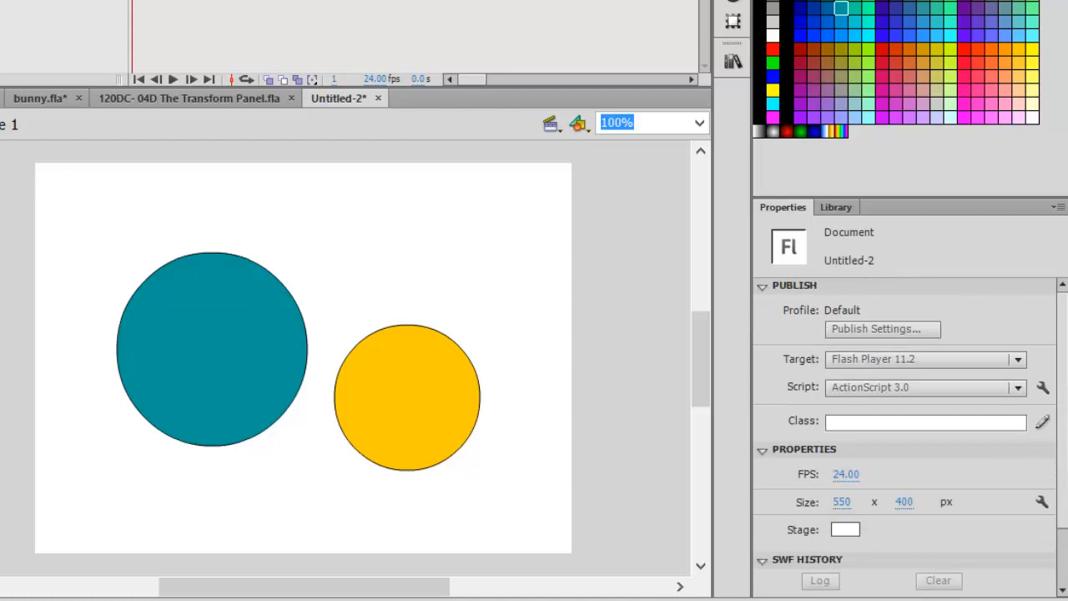
{"action": "left_click", "coordinate": [431, 406]}
{"action": "left_click_drag", "start_coordinate": [425, 370], "coordinate": [336, 354]}
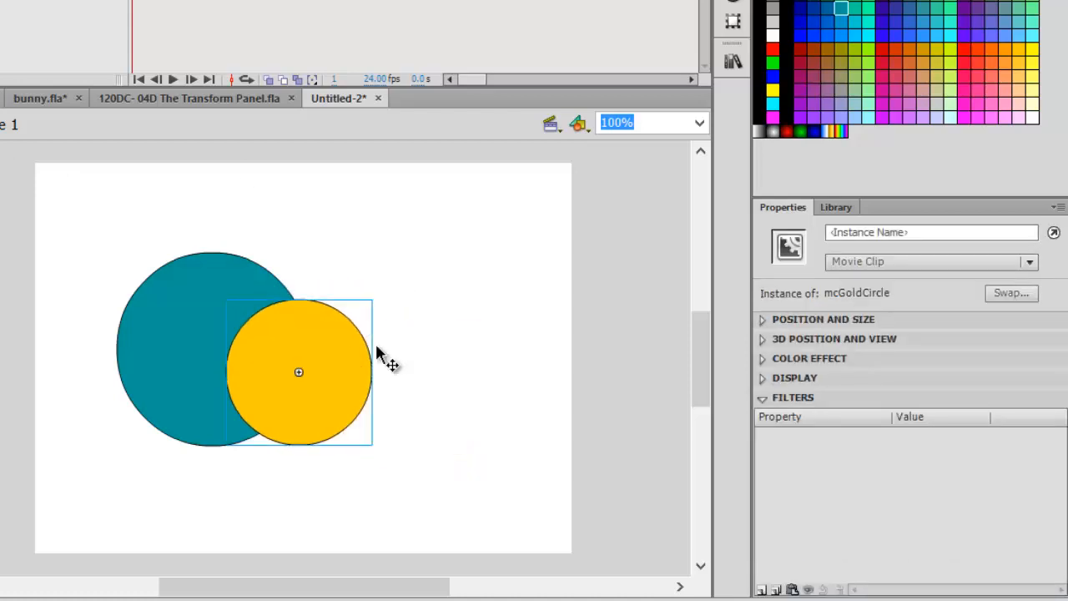
{"action": "left_click", "coordinate": [430, 340]}
{"action": "left_click", "coordinate": [306, 359]}
Try the Darken and Multiply blending modes on the gold circle.
{"action": "left_click", "coordinate": [762, 379]}
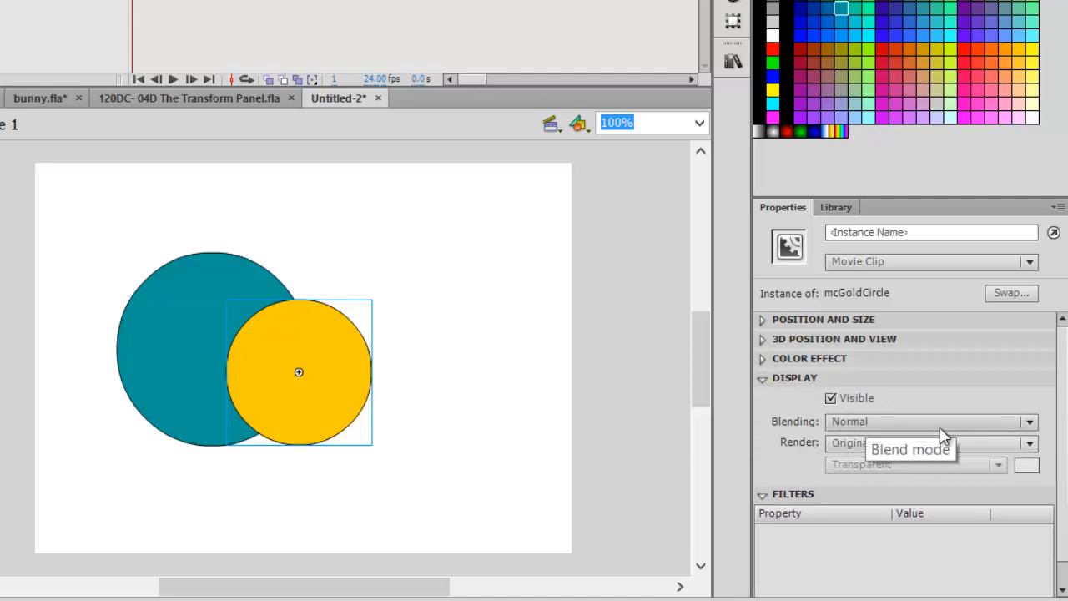
{"action": "left_click", "coordinate": [1028, 422]}
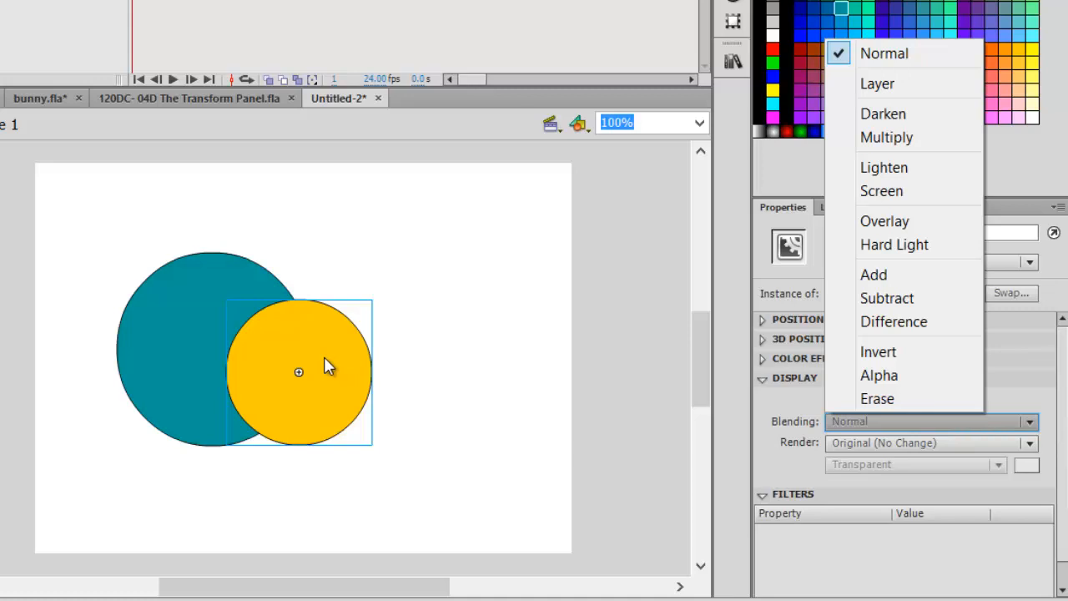
{"action": "left_click", "coordinate": [871, 110]}
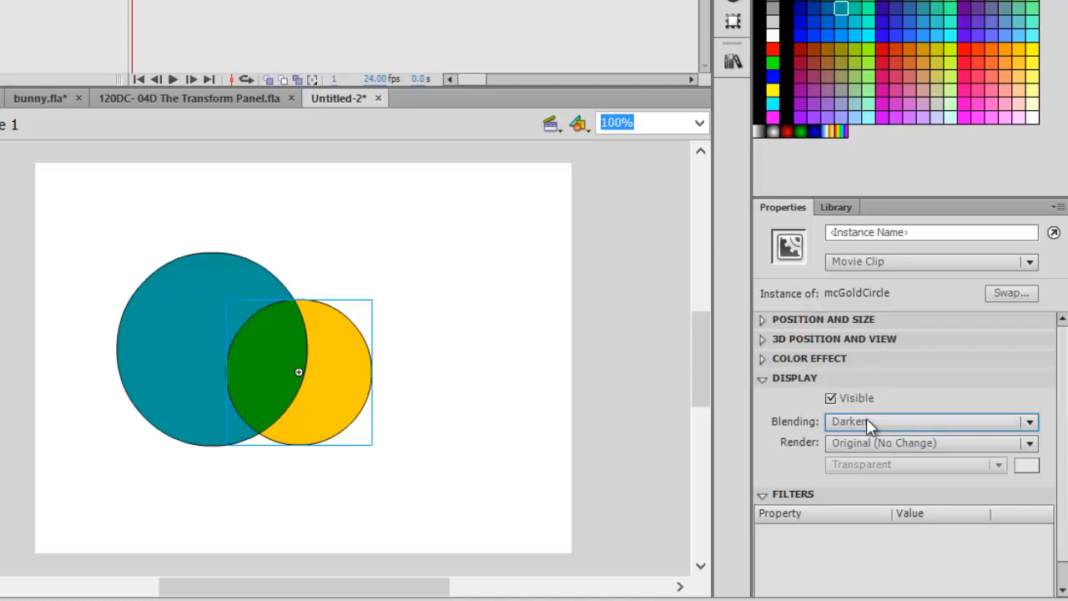
{"action": "left_click", "coordinate": [1030, 423]}
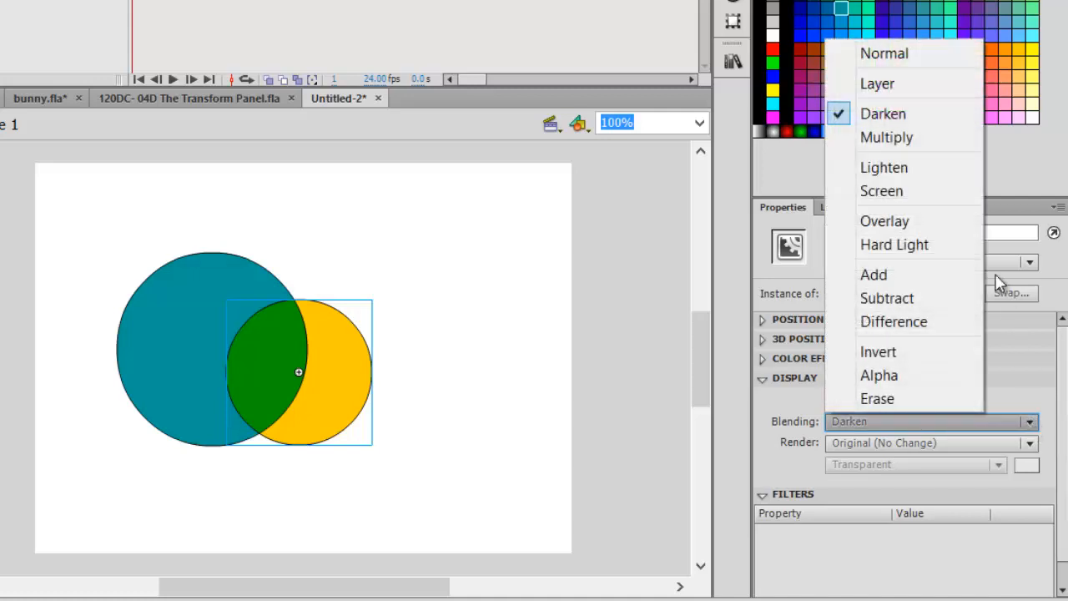
{"action": "left_click", "coordinate": [892, 139]}
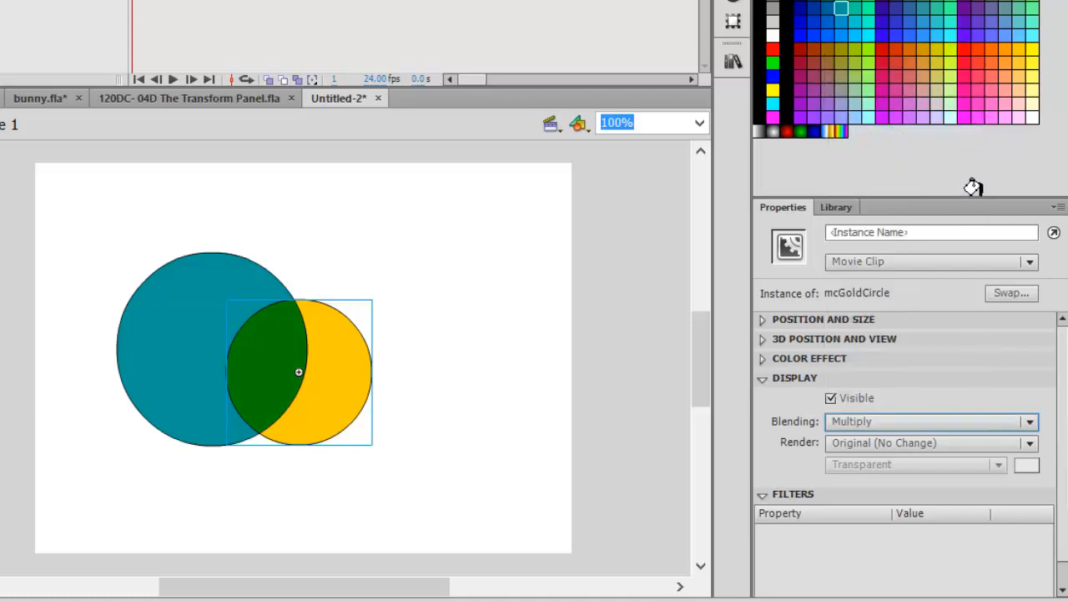
Try the Lighten, Overlay and Hard Light blending modes on the gold circle.
{"action": "left_click", "coordinate": [1028, 423]}
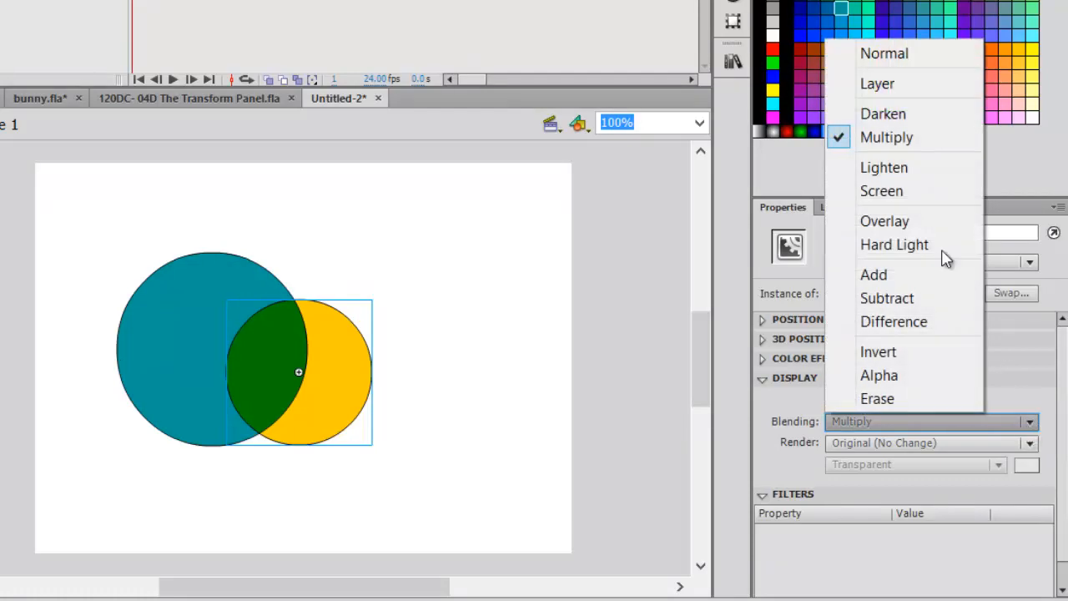
{"action": "left_click", "coordinate": [898, 171]}
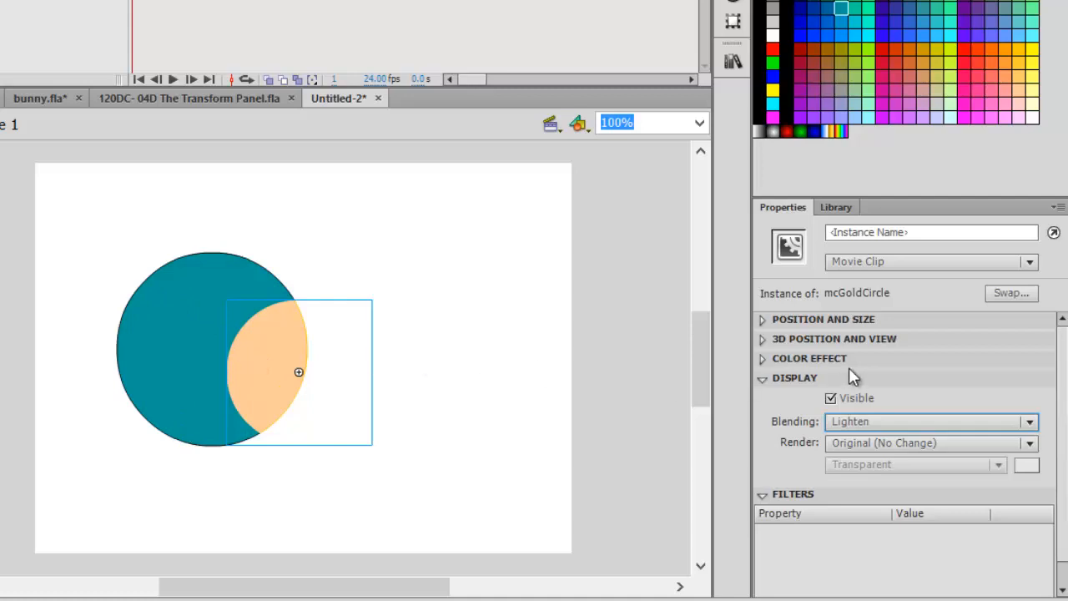
{"action": "left_click", "coordinate": [943, 430]}
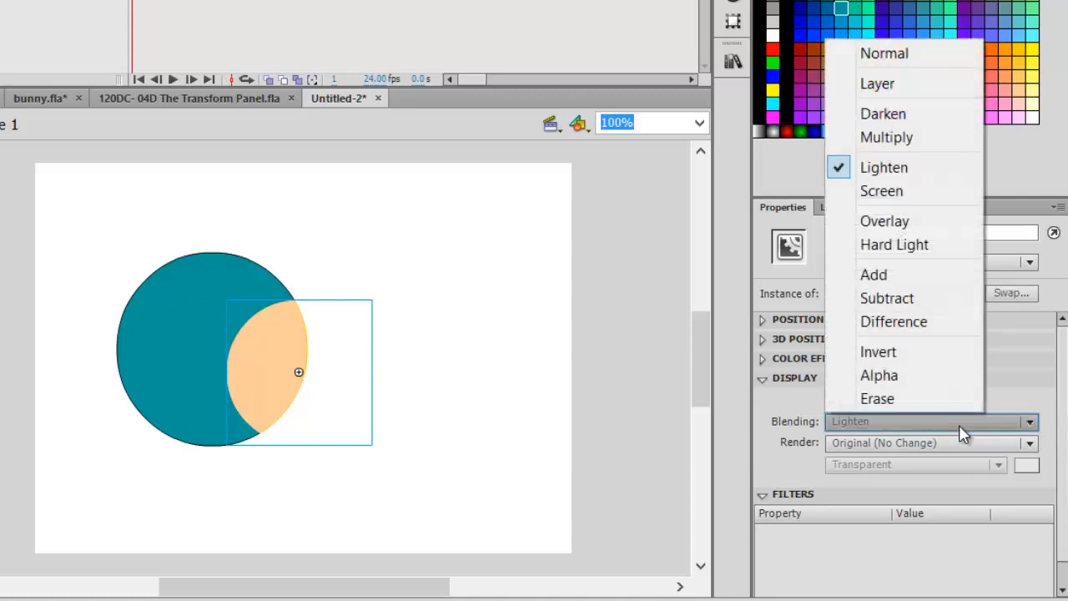
{"action": "left_click", "coordinate": [873, 223]}
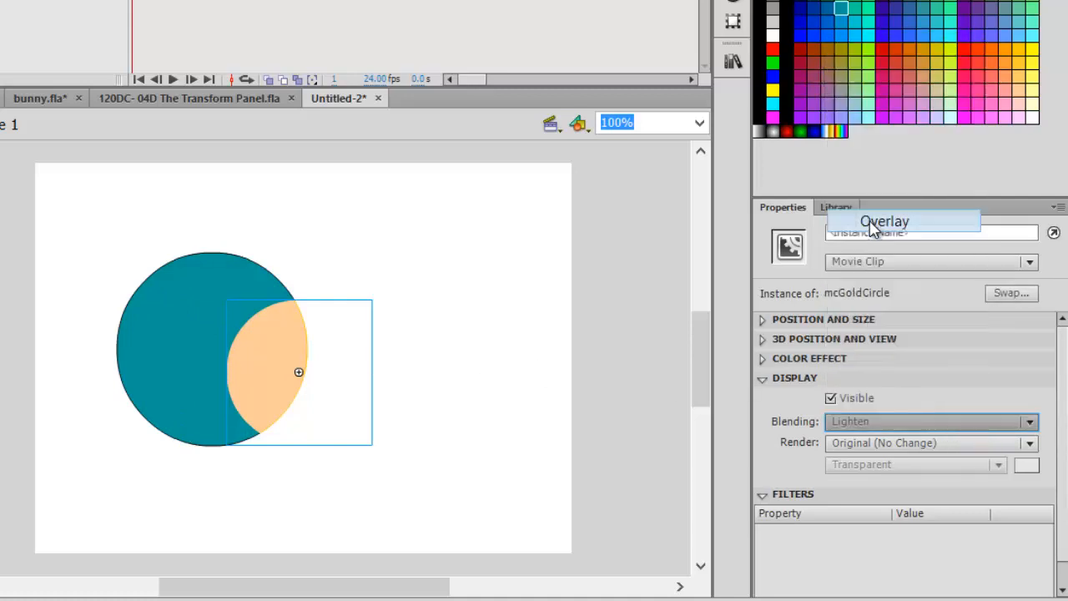
{"action": "left_click", "coordinate": [1029, 421]}
{"action": "left_click", "coordinate": [884, 242]}
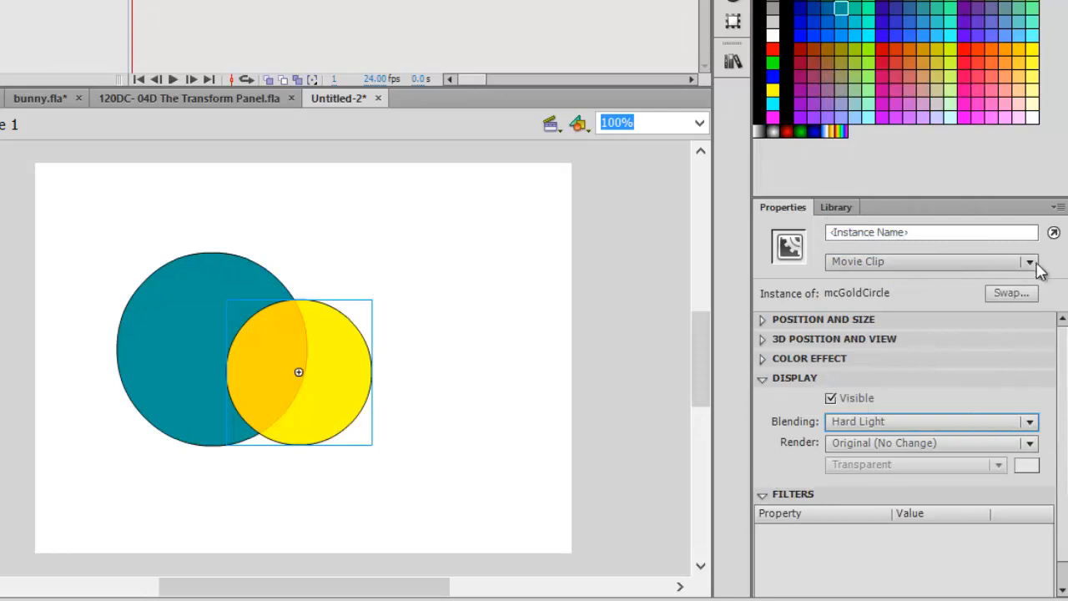
Try the Add and Subtract blending modes on the gold circle, and leave its blending set to Difference.
{"action": "left_click", "coordinate": [1031, 422]}
{"action": "left_click", "coordinate": [880, 276]}
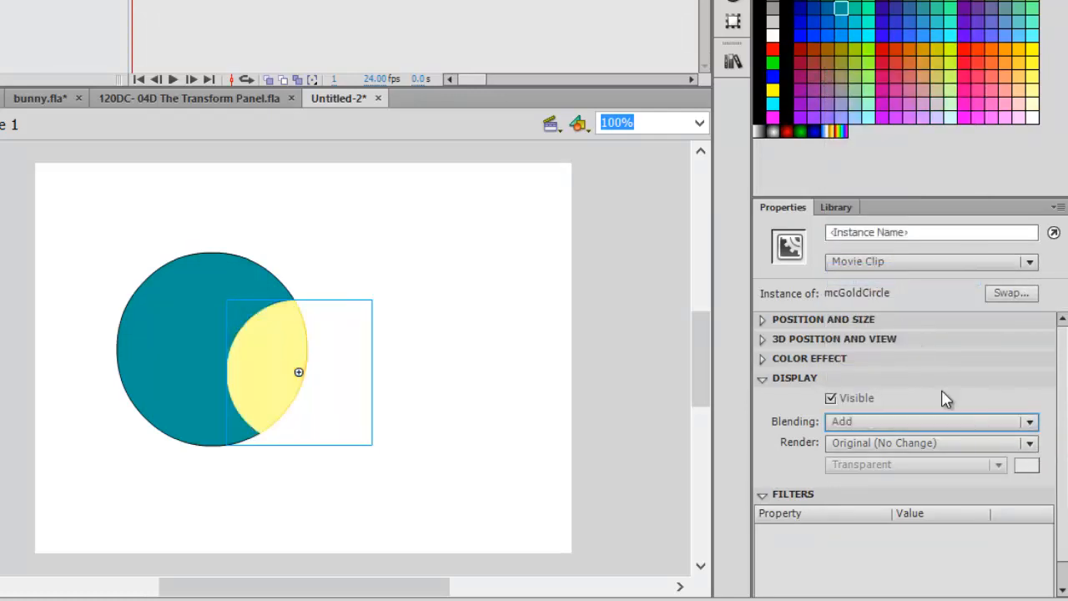
{"action": "left_click", "coordinate": [1030, 422]}
{"action": "left_click", "coordinate": [906, 297]}
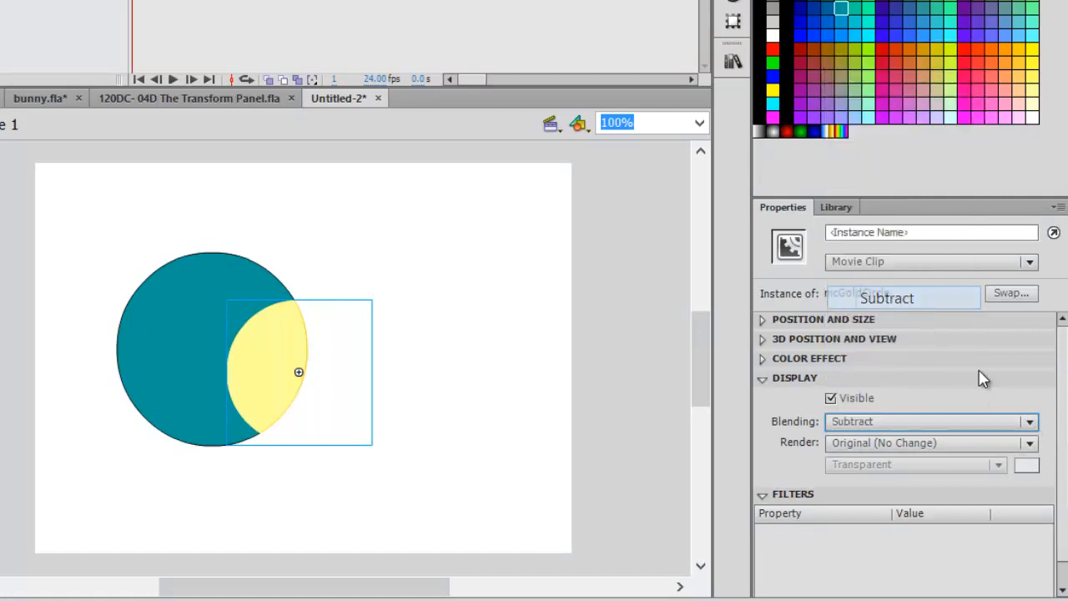
{"action": "left_click", "coordinate": [1029, 422]}
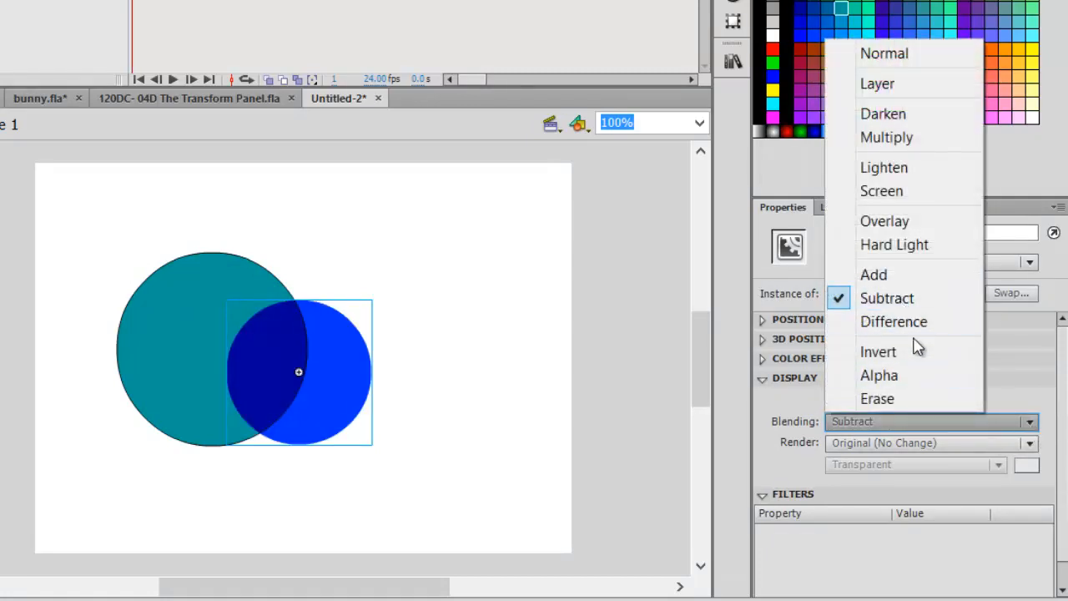
{"action": "left_click", "coordinate": [913, 326]}
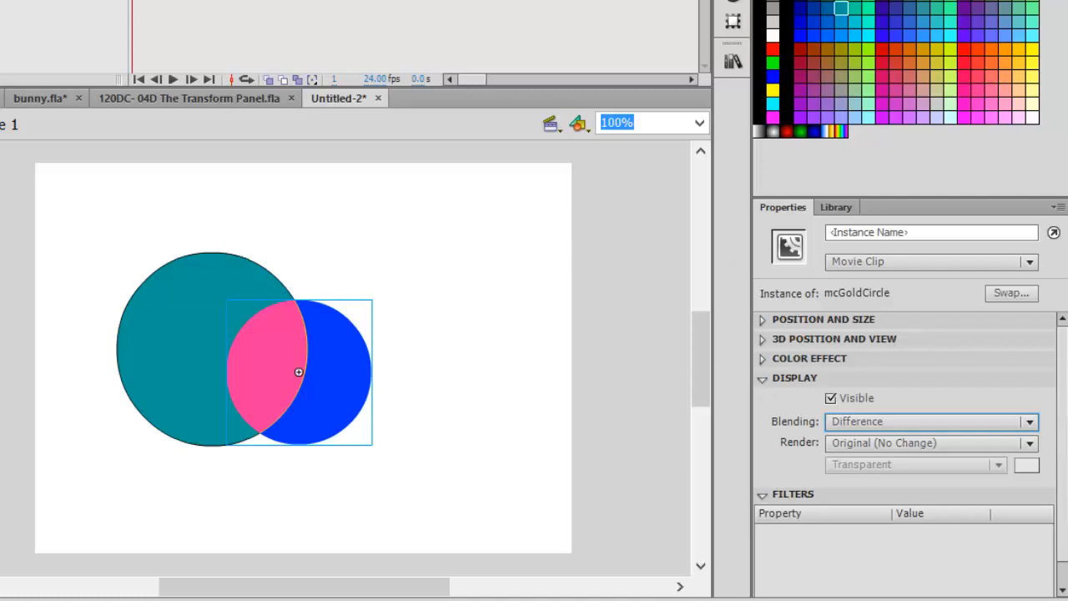
Try the Invert, Alpha and Erase blending modes on the gold circle.
{"action": "left_click", "coordinate": [1029, 422]}
{"action": "left_click", "coordinate": [891, 354]}
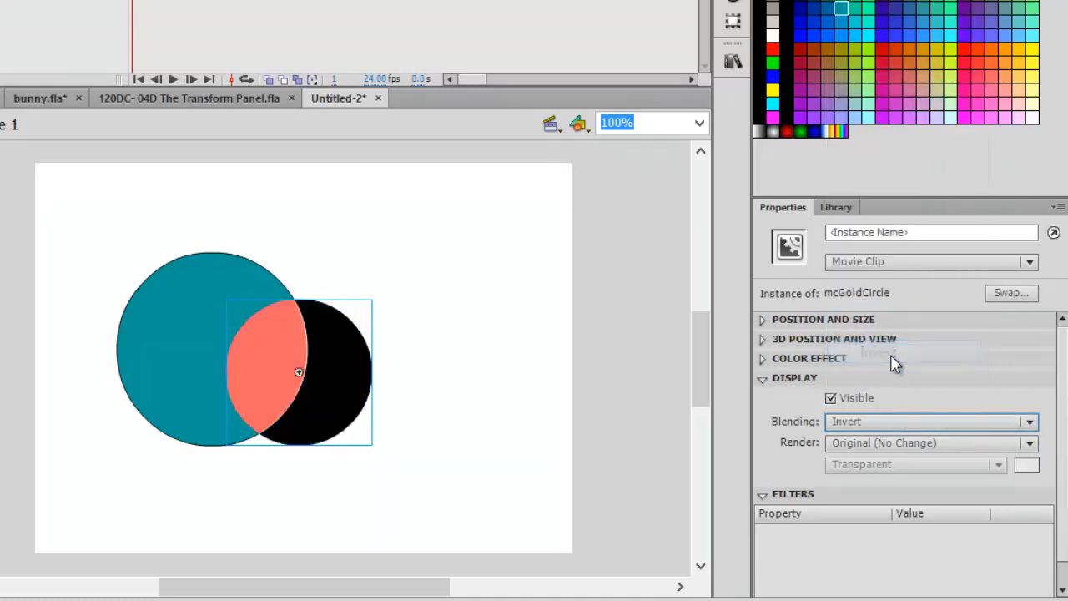
{"action": "left_click", "coordinate": [1030, 423]}
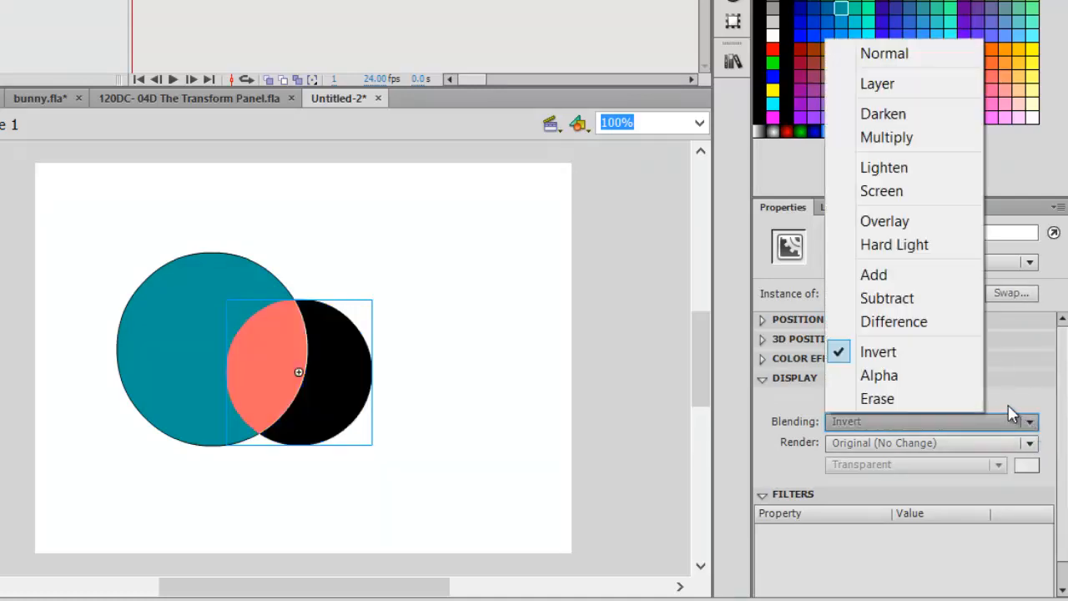
{"action": "left_click", "coordinate": [914, 384]}
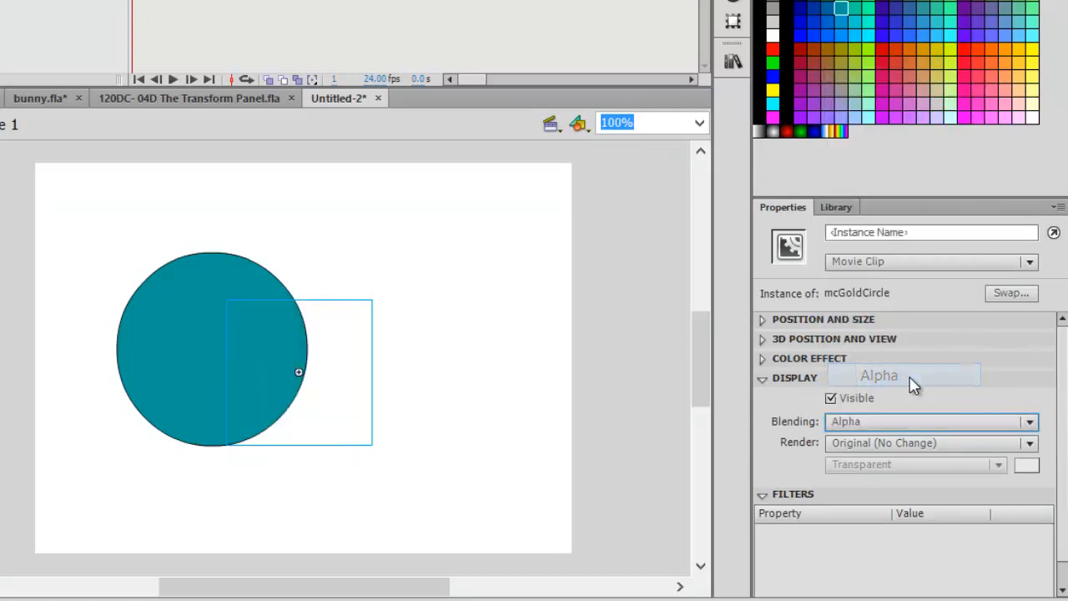
{"action": "left_click", "coordinate": [1031, 423]}
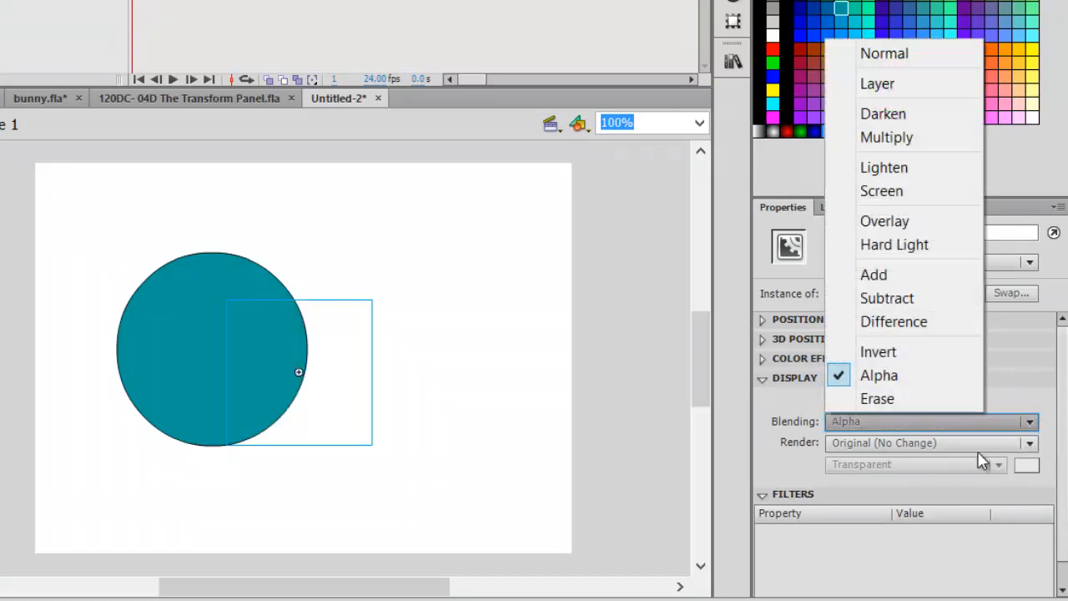
{"action": "left_click", "coordinate": [877, 400]}
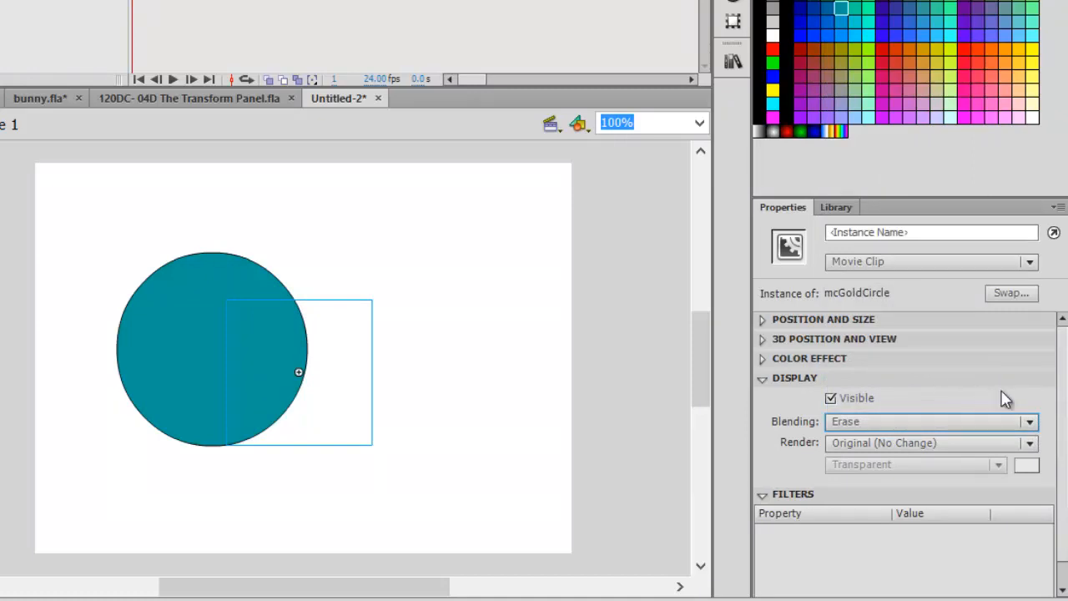
Set the gold circle's blending back to Normal, and delete both circles from the stage.
{"action": "left_click", "coordinate": [1031, 423]}
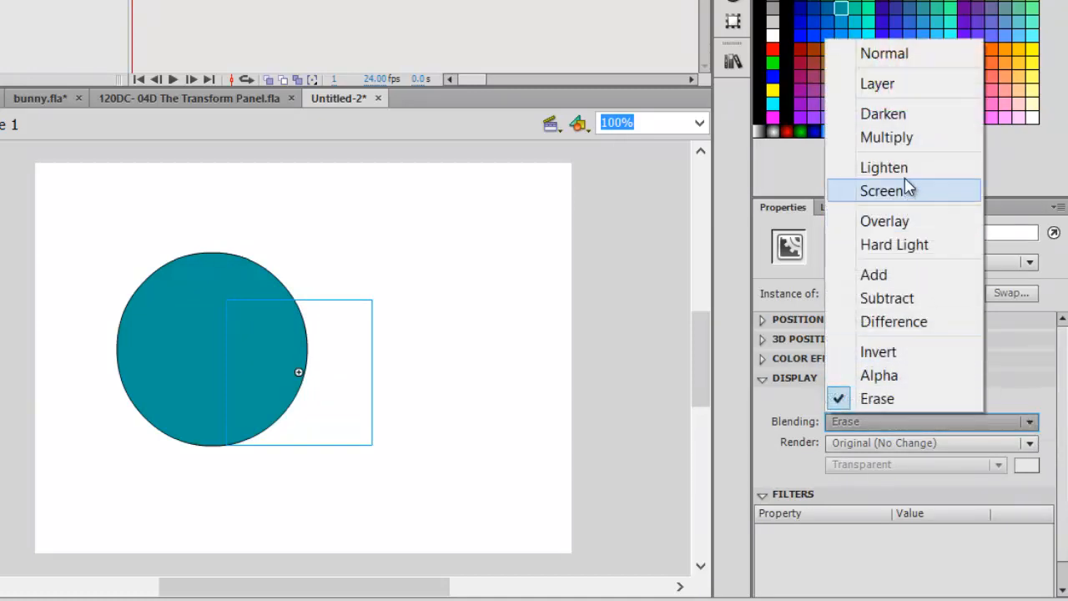
{"action": "left_click", "coordinate": [874, 57]}
{"action": "left_click", "coordinate": [503, 359]}
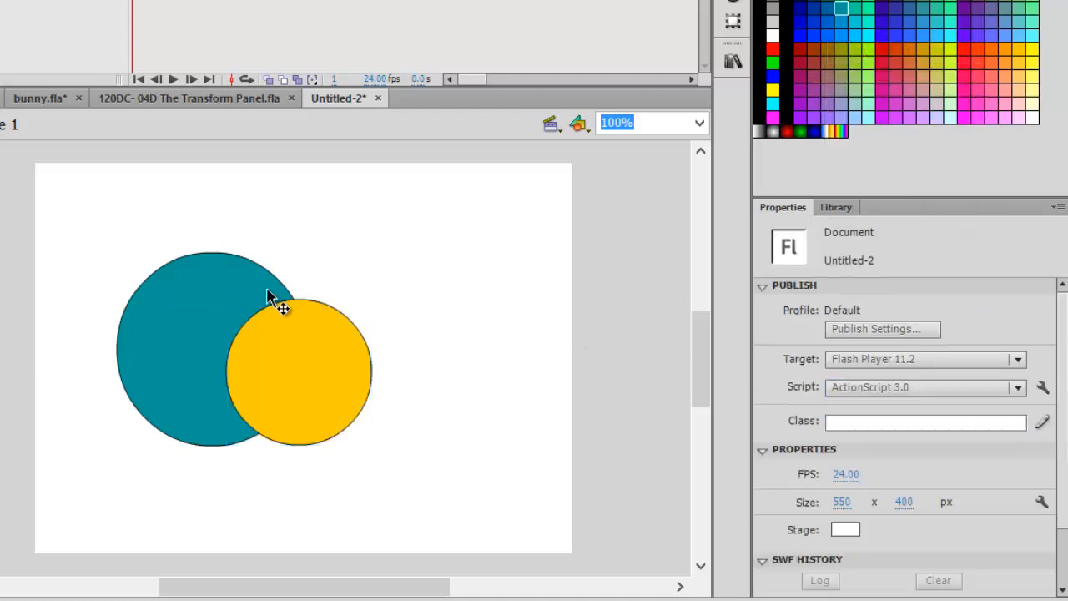
{"action": "left_click_drag", "start_coordinate": [112, 234], "coordinate": [498, 506]}
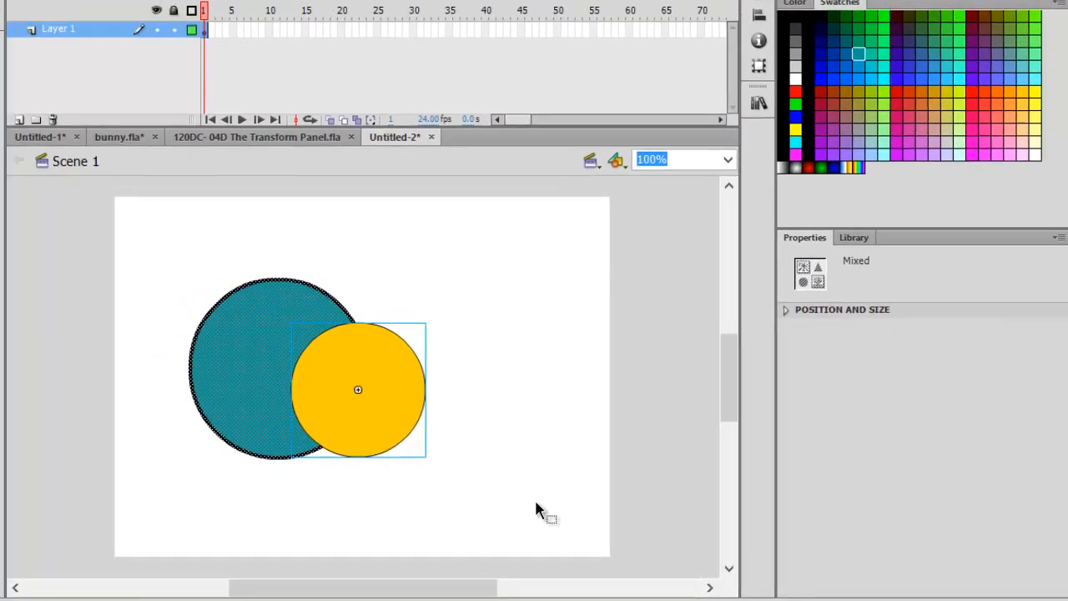
{"action": "key", "text": "Delete"}
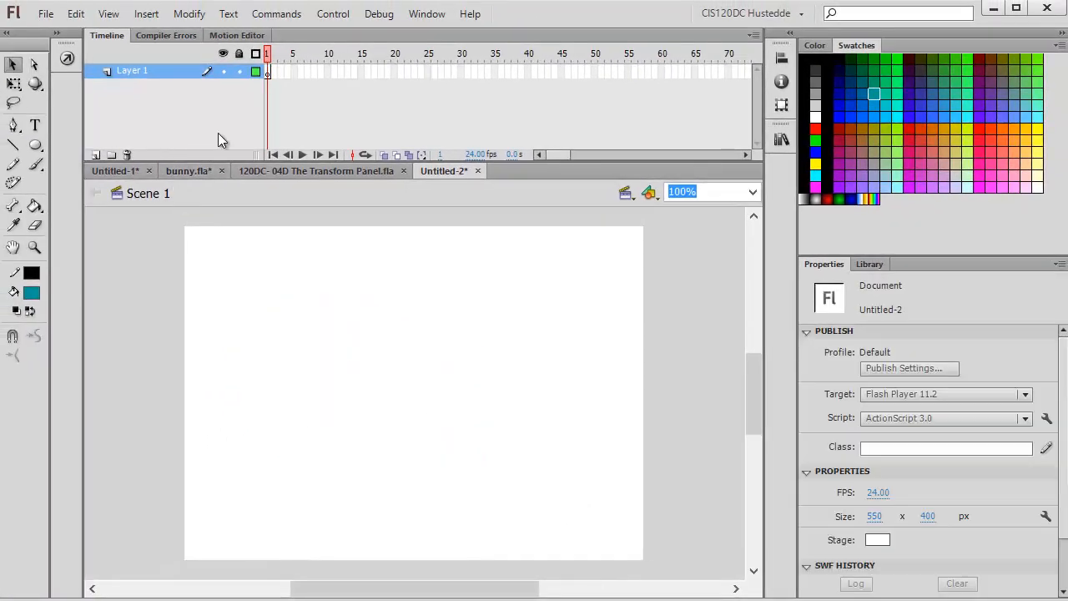
Import the monument-valley-2 and crocuses in park 3 JPG files from the Pictures folder into the library.
{"action": "left_click", "coordinate": [46, 15]}
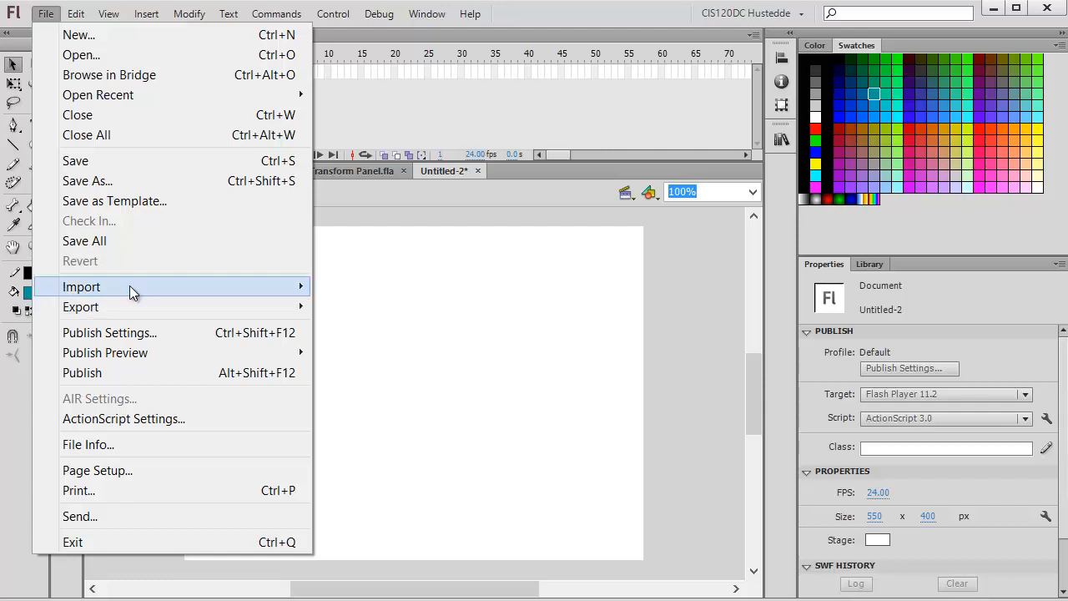
{"action": "mouse_move", "coordinate": [129, 286]}
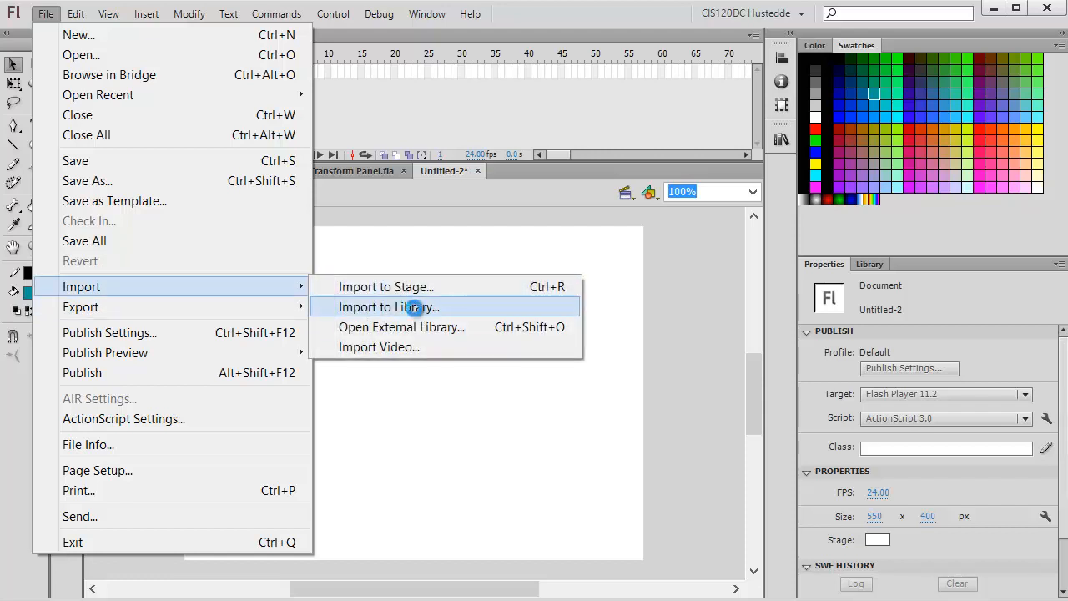
{"action": "left_click", "coordinate": [414, 310]}
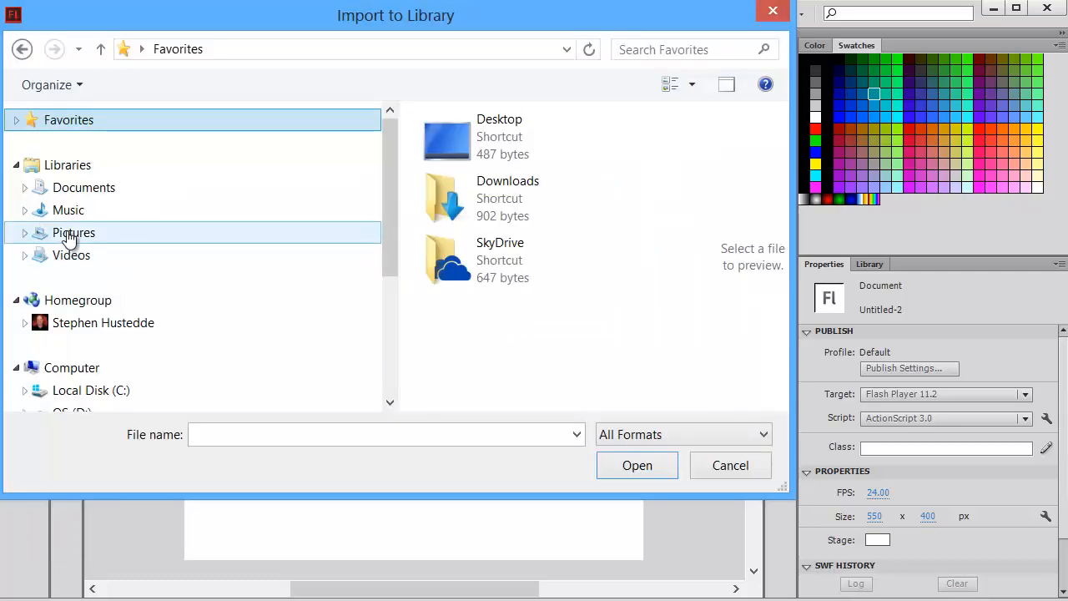
{"action": "left_click", "coordinate": [67, 234]}
{"action": "left_click_drag", "start_coordinate": [705, 127], "coordinate": [705, 148]}
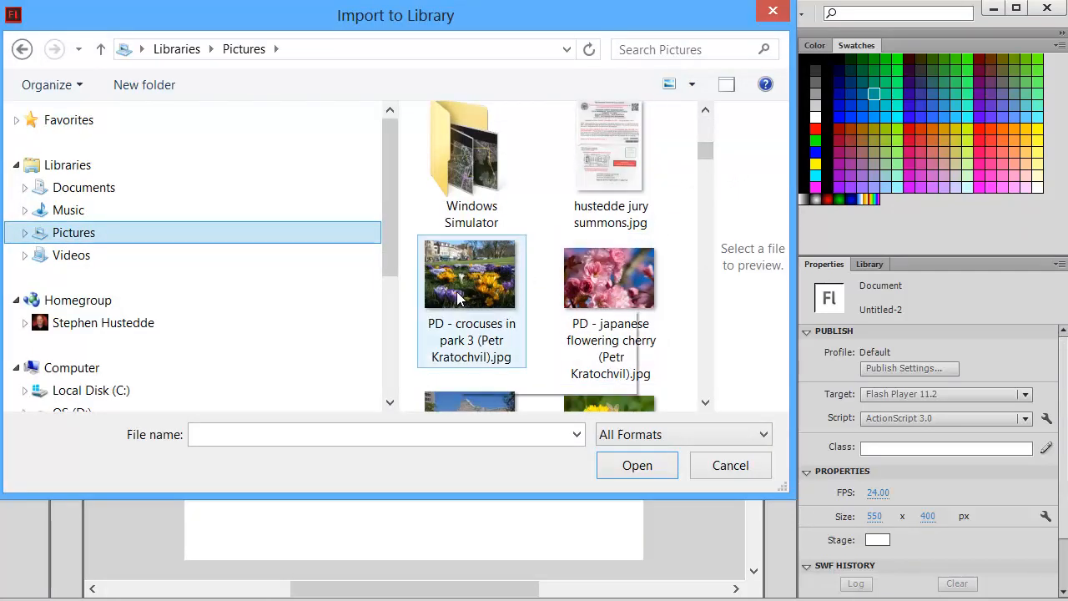
{"action": "left_click_drag", "start_coordinate": [708, 168], "coordinate": [708, 156]}
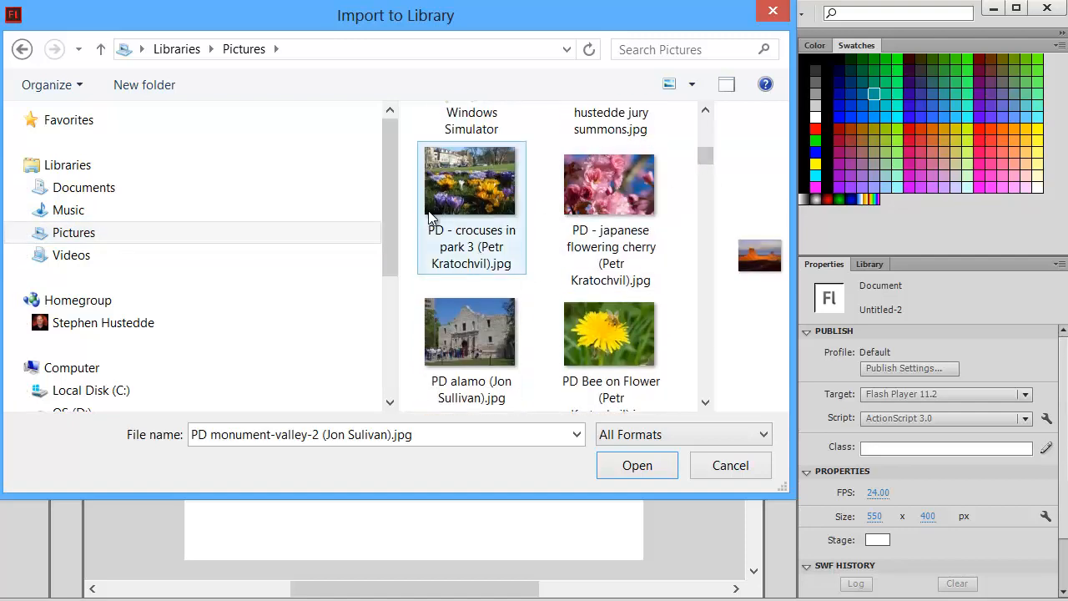
{"action": "left_click", "coordinate": [458, 185], "text": "ctrl"}
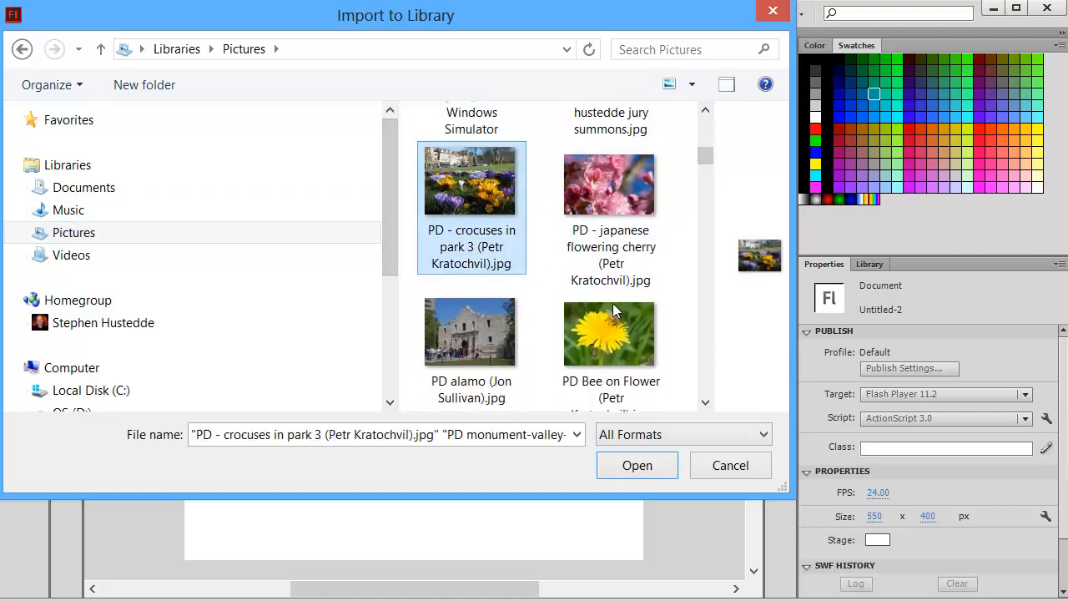
{"action": "left_click", "coordinate": [658, 471]}
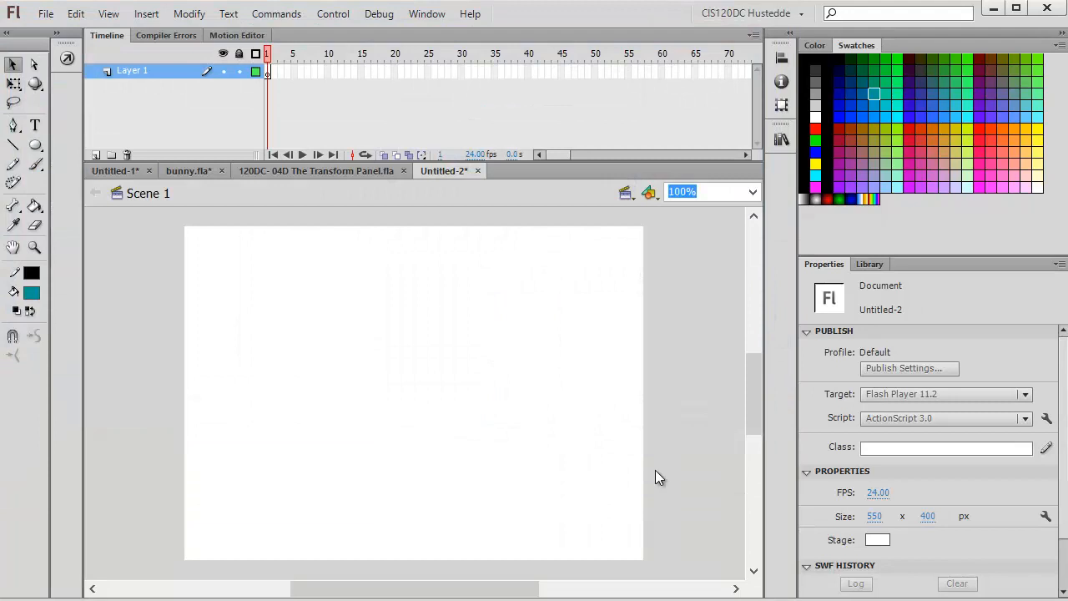
Preview the two imported pictures in the library, and place the monument-valley-2 picture on the stage.
{"action": "left_click", "coordinate": [871, 264]}
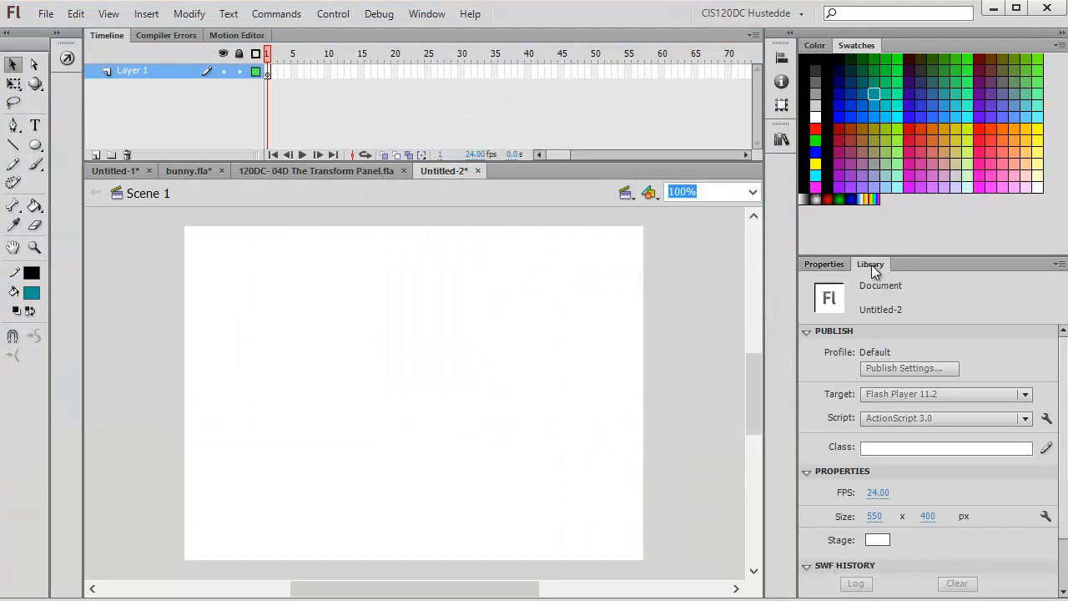
{"action": "left_click", "coordinate": [854, 455]}
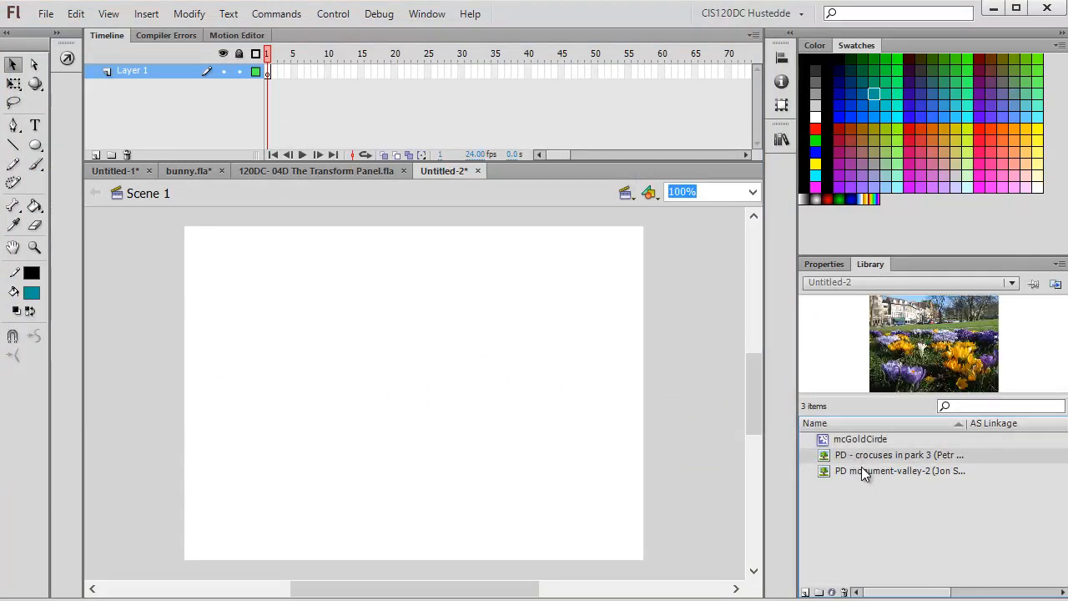
{"action": "left_click", "coordinate": [862, 472]}
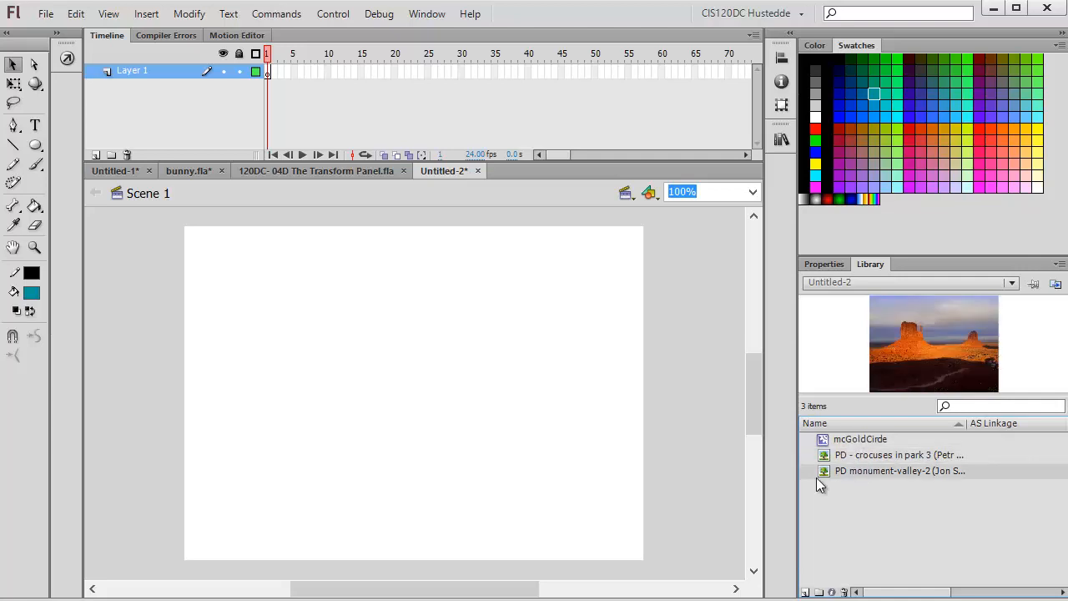
{"action": "left_click_drag", "start_coordinate": [826, 472], "coordinate": [399, 375]}
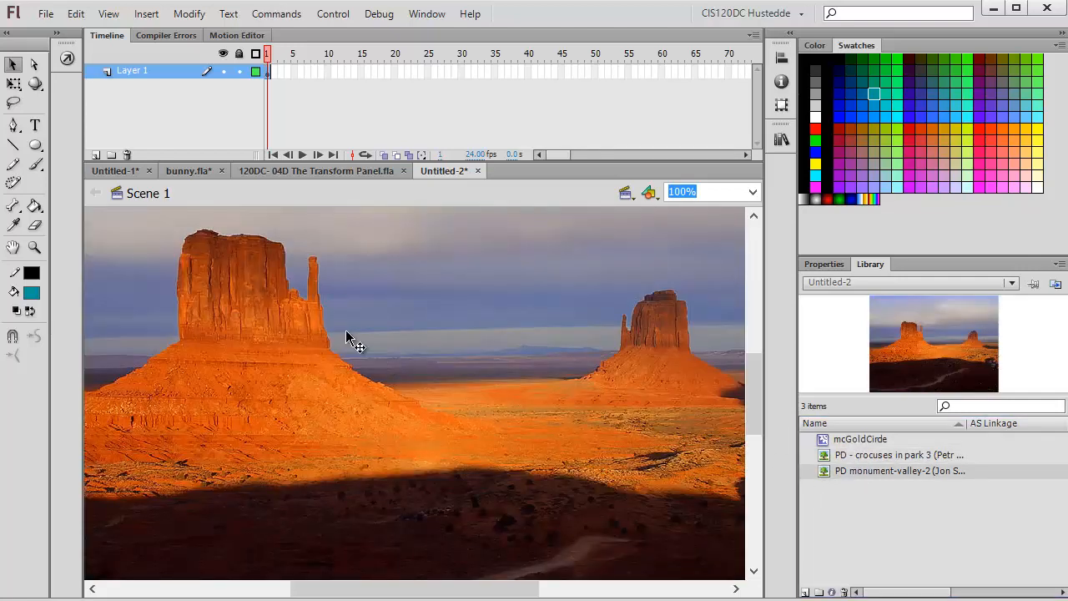
Scale the monument valley picture down with Free Transform to slightly smaller than the stage, and align it with the stage's upper-left corner.
{"action": "left_click", "coordinate": [13, 83]}
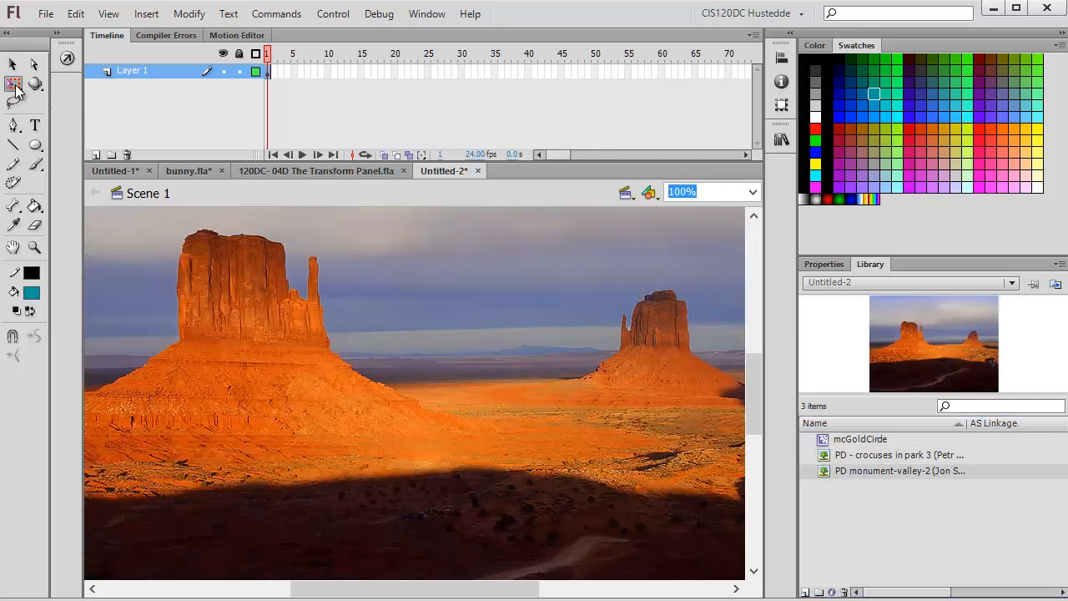
{"action": "left_click_drag", "start_coordinate": [206, 257], "coordinate": [401, 458]}
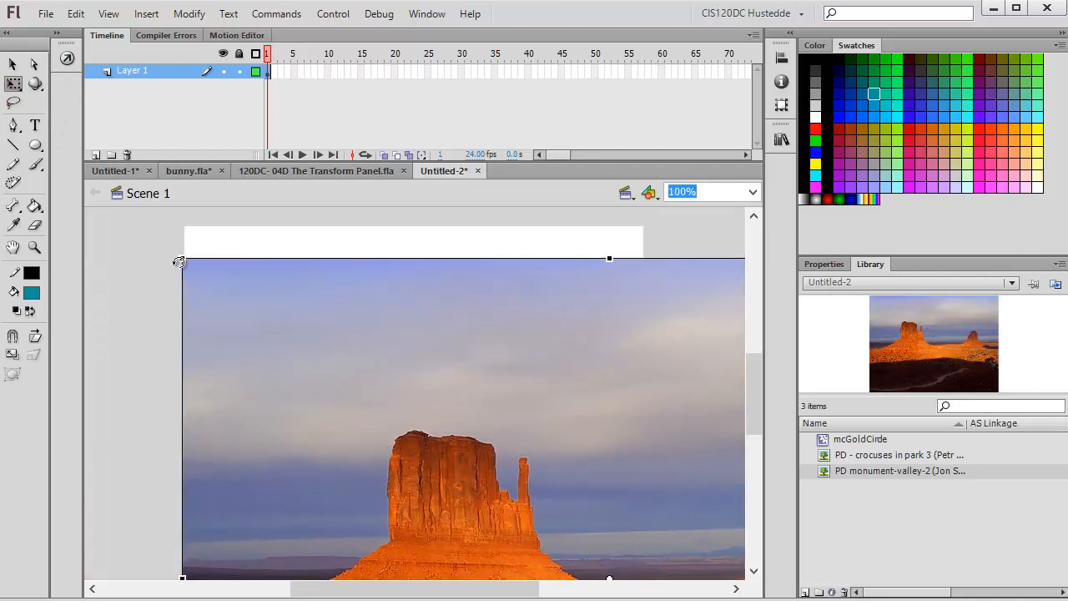
{"action": "left_click_drag", "start_coordinate": [182, 260], "coordinate": [396, 418]}
{"action": "left_click_drag", "start_coordinate": [563, 466], "coordinate": [355, 275]}
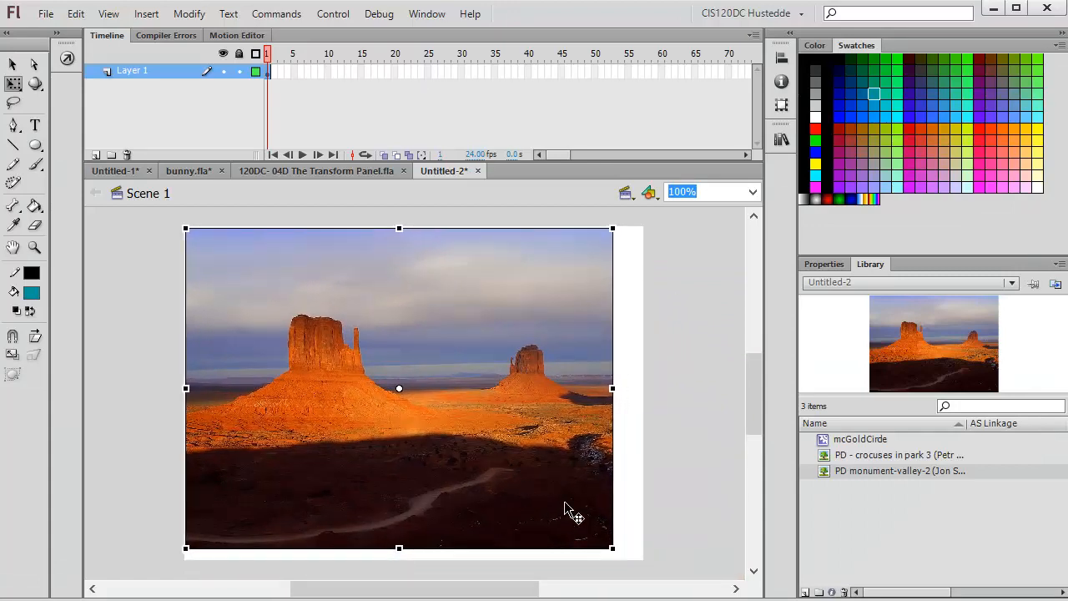
{"action": "left_click_drag", "start_coordinate": [611, 547], "coordinate": [582, 527]}
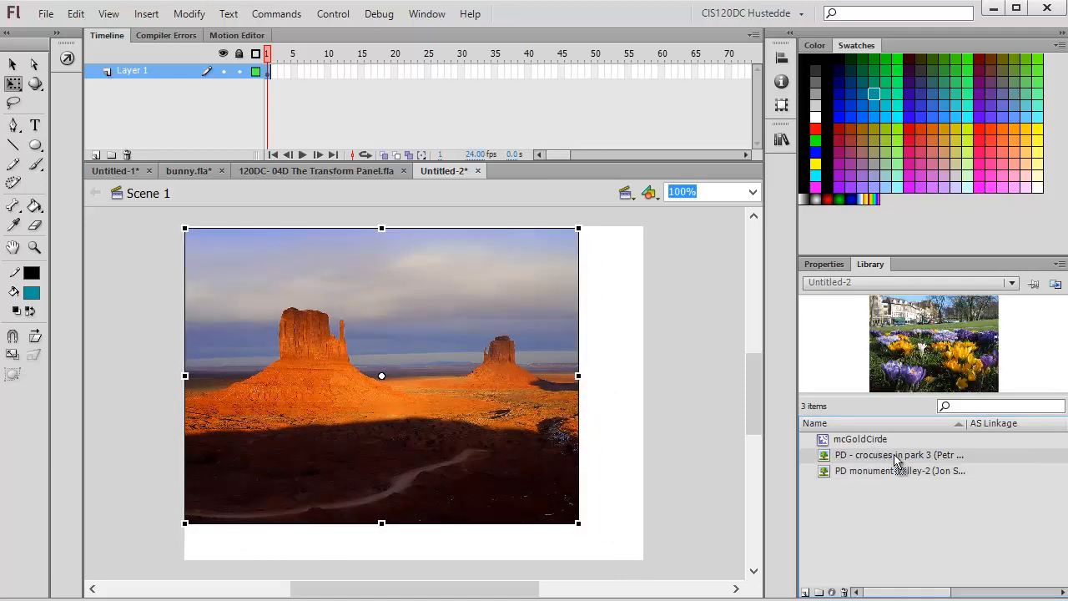
Place the crocuses picture on the stage, scale it down, and position it over the lower-right part of the monument valley picture.
{"action": "left_click_drag", "start_coordinate": [894, 456], "coordinate": [501, 413]}
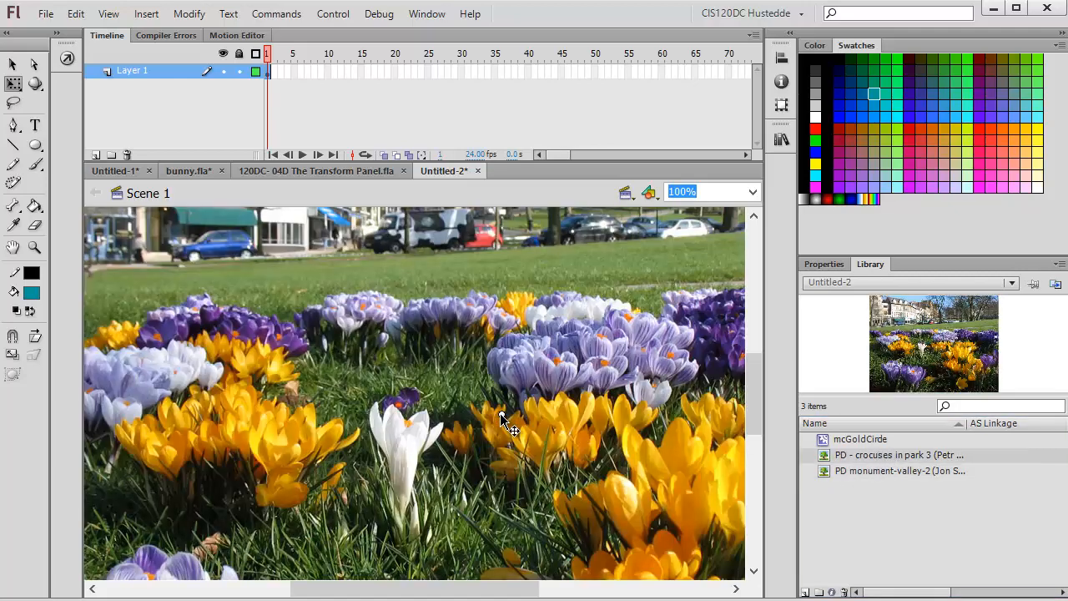
{"action": "scroll", "coordinate": [177, 249], "scroll_direction": "left", "scroll_amount": 4}
{"action": "scroll", "coordinate": [177, 248], "scroll_direction": "up", "scroll_amount": 5}
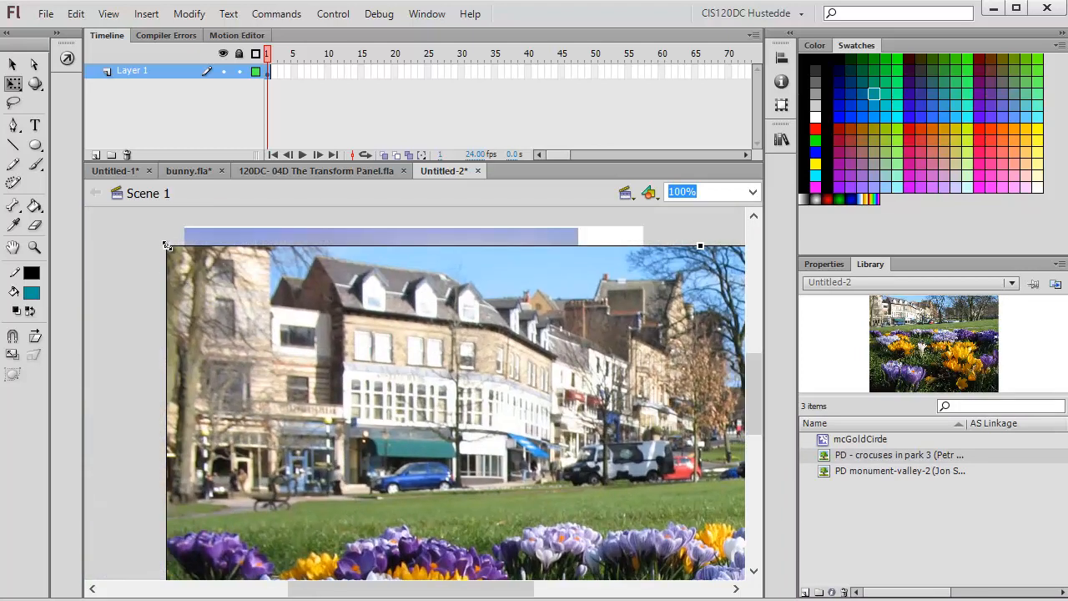
{"action": "left_click_drag", "start_coordinate": [167, 246], "coordinate": [382, 400]}
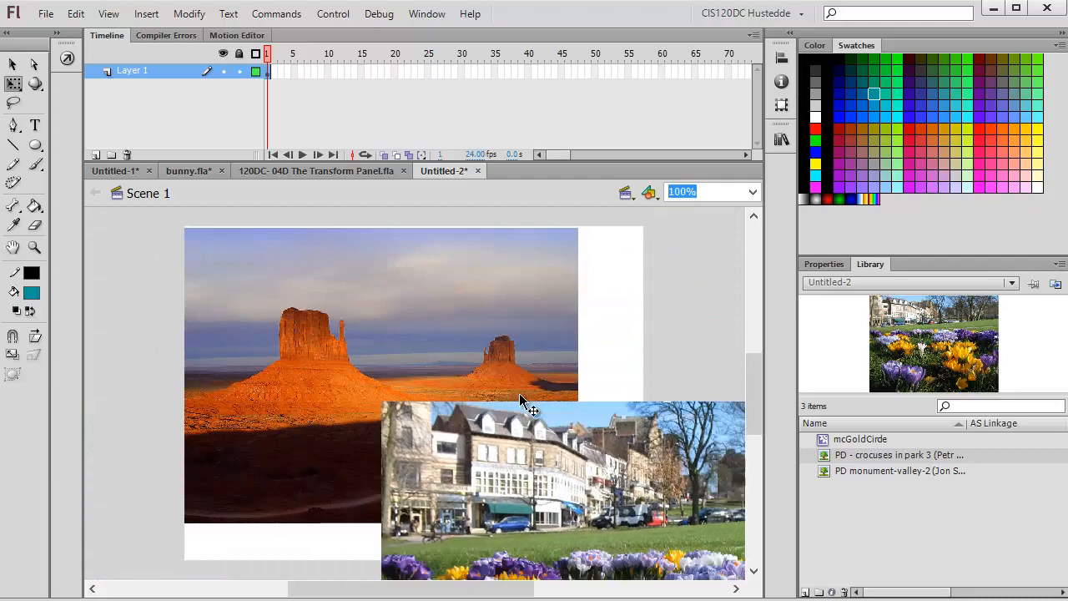
{"action": "left_click_drag", "start_coordinate": [584, 454], "coordinate": [386, 287]}
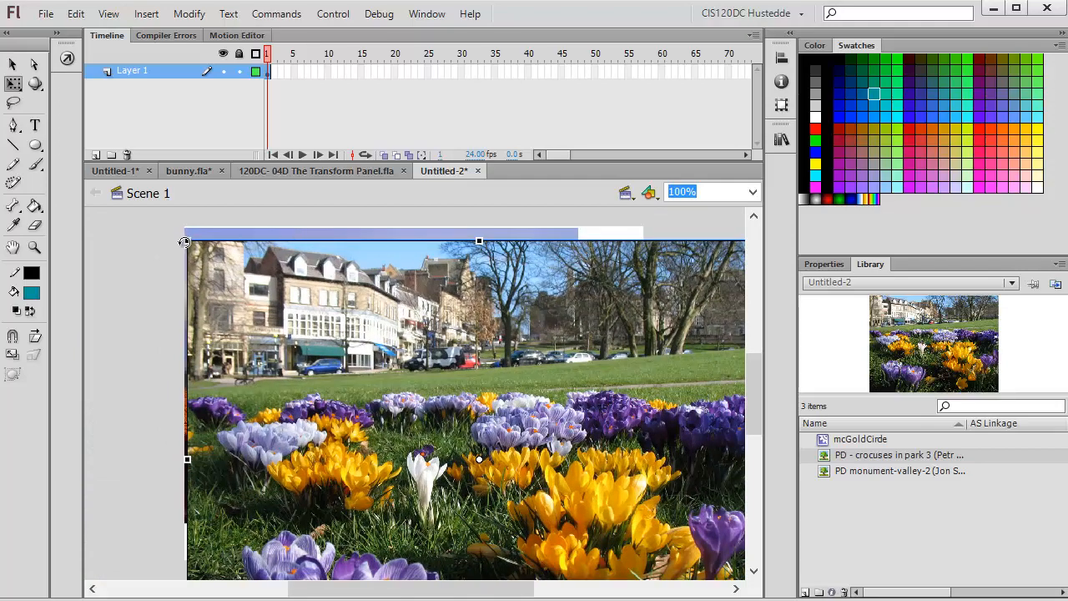
{"action": "left_click_drag", "start_coordinate": [187, 241], "coordinate": [290, 316]}
{"action": "left_click_drag", "start_coordinate": [518, 448], "coordinate": [473, 390]}
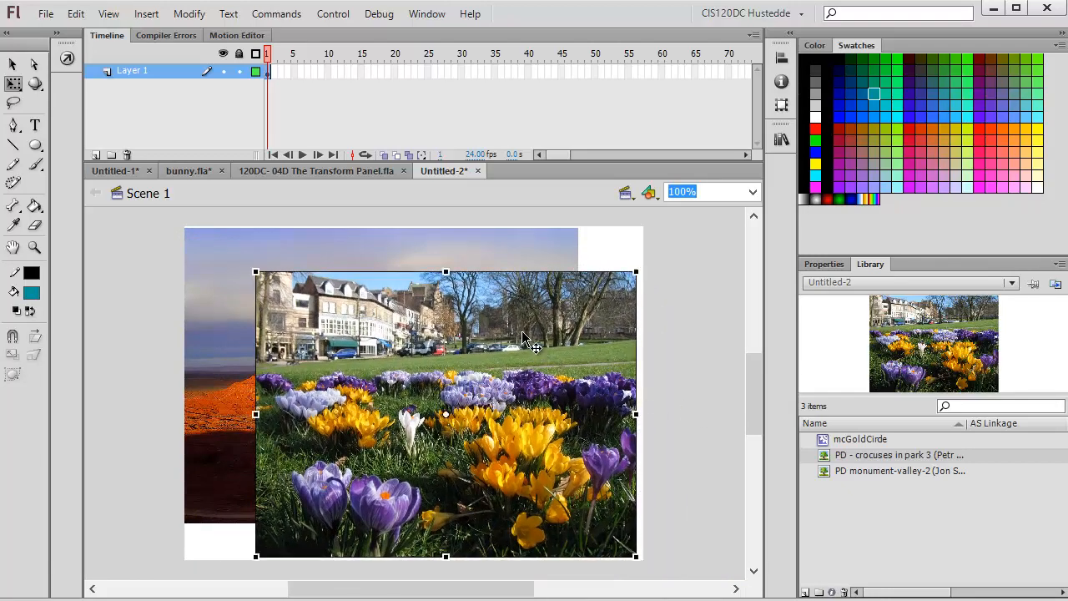
Convert the crocuses picture on the stage into a movie clip symbol named mcCrocuses.
{"action": "left_click", "coordinate": [824, 265]}
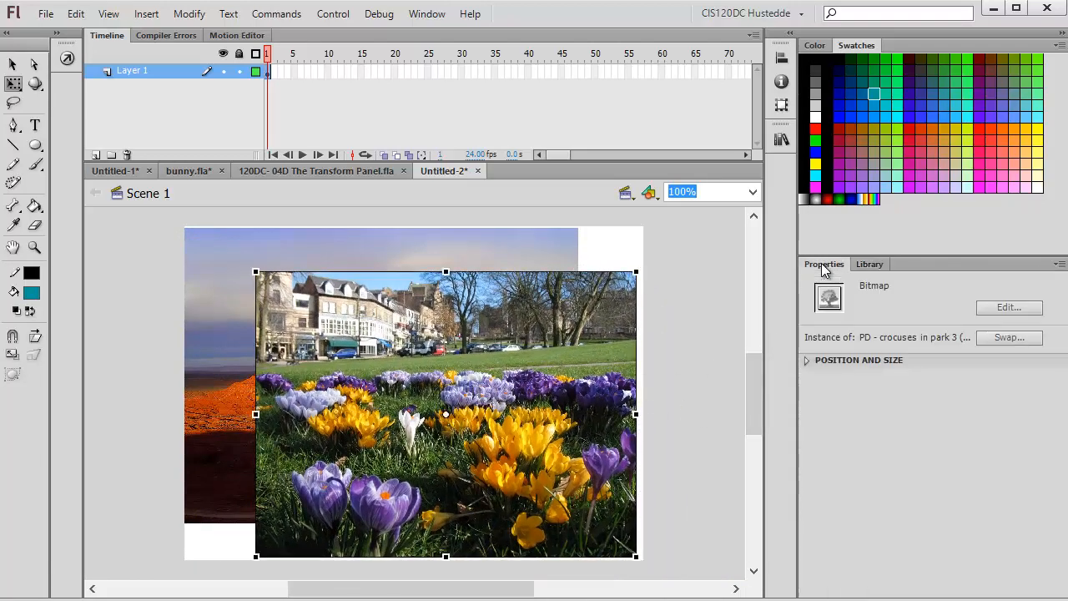
{"action": "left_click", "coordinate": [701, 382]}
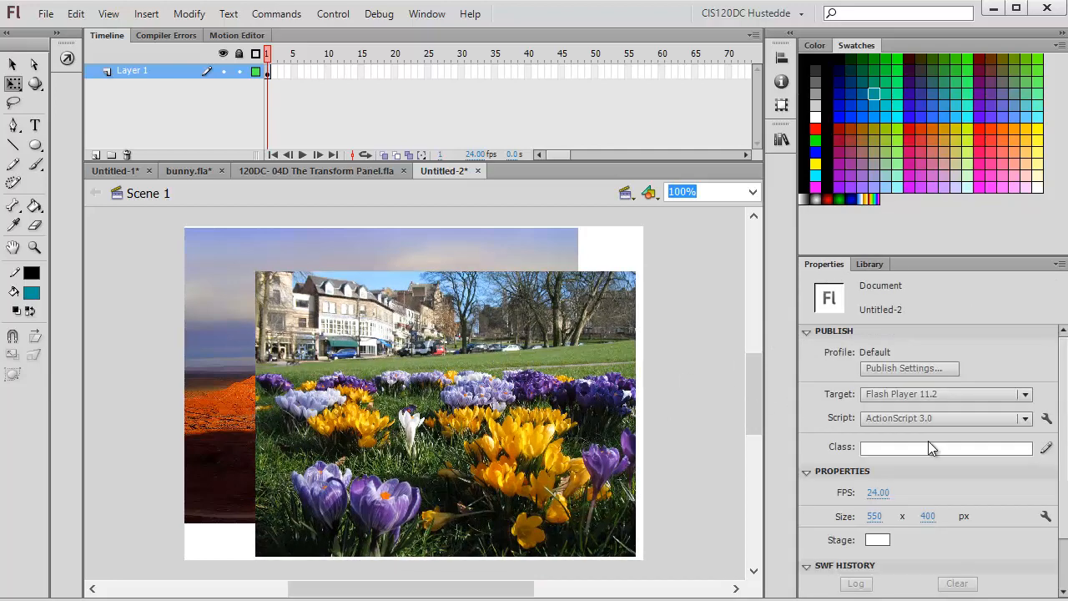
{"action": "left_click", "coordinate": [589, 404]}
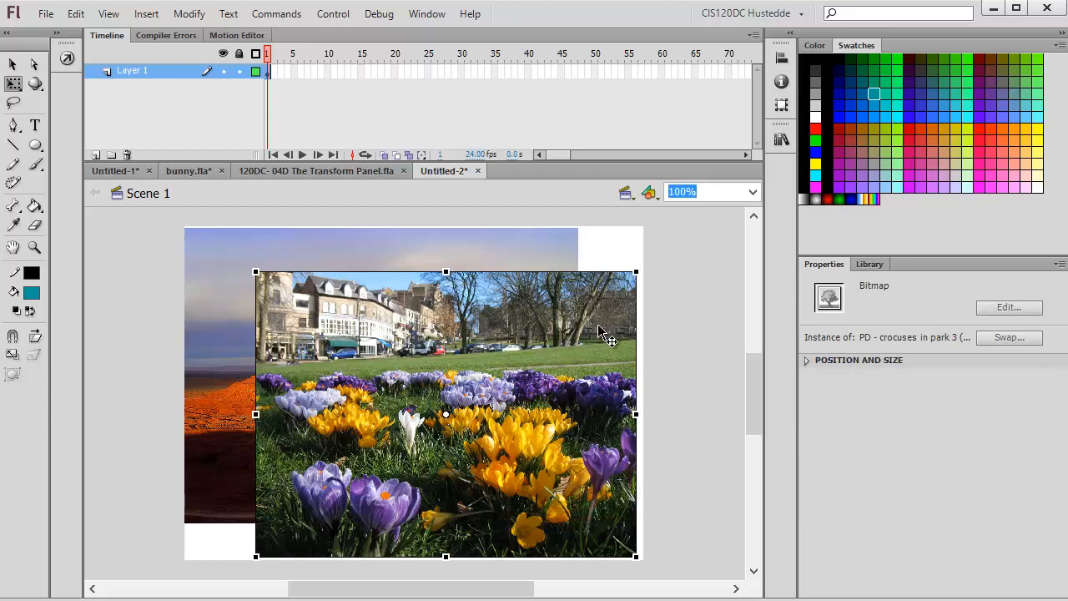
{"action": "right_click", "coordinate": [422, 379]}
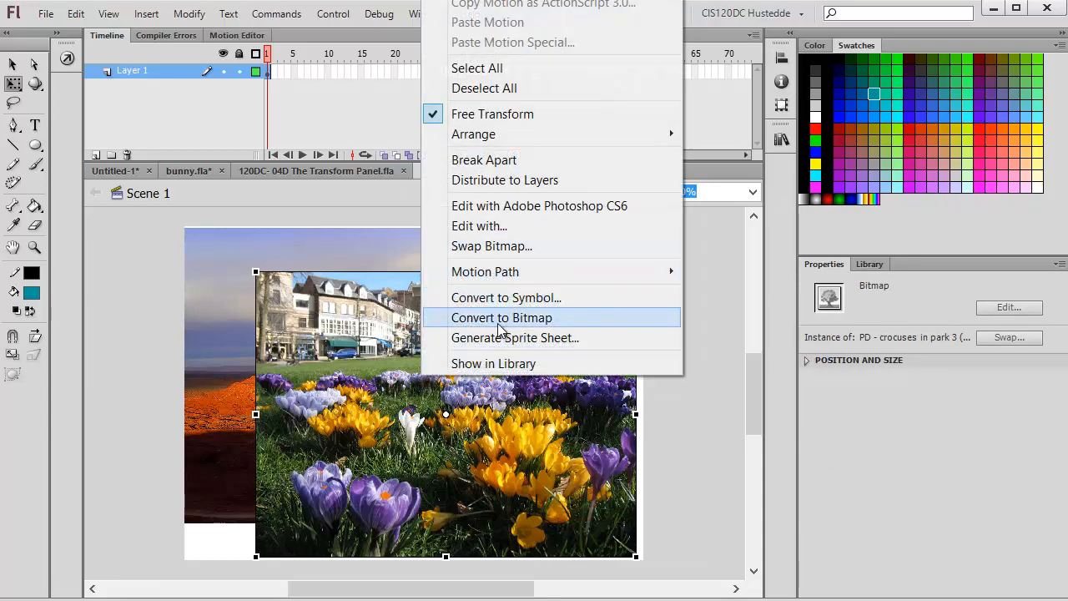
{"action": "left_click", "coordinate": [496, 297]}
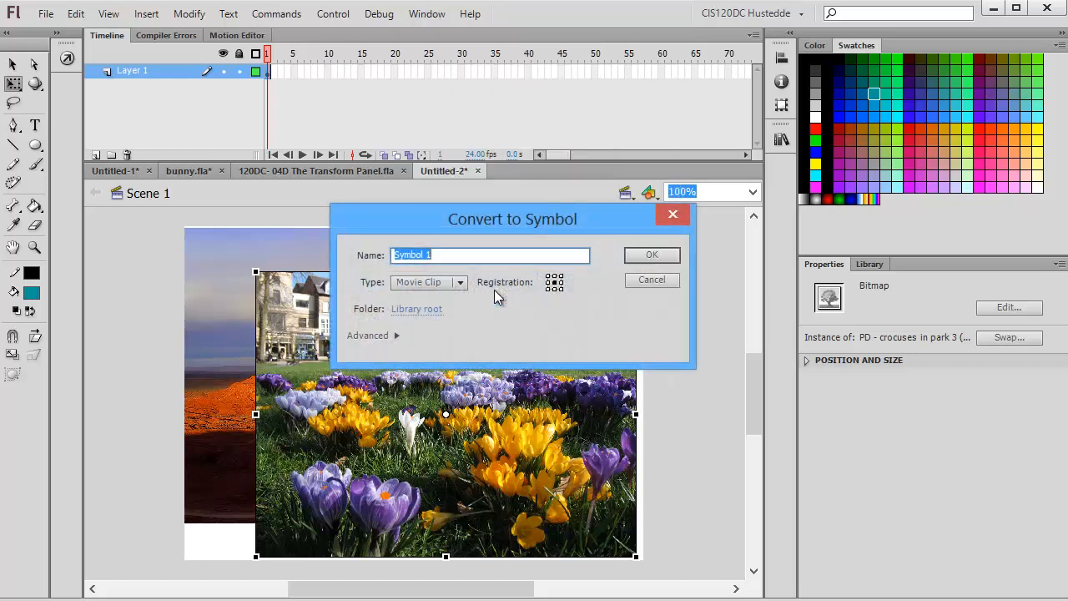
{"action": "left_click", "coordinate": [458, 283]}
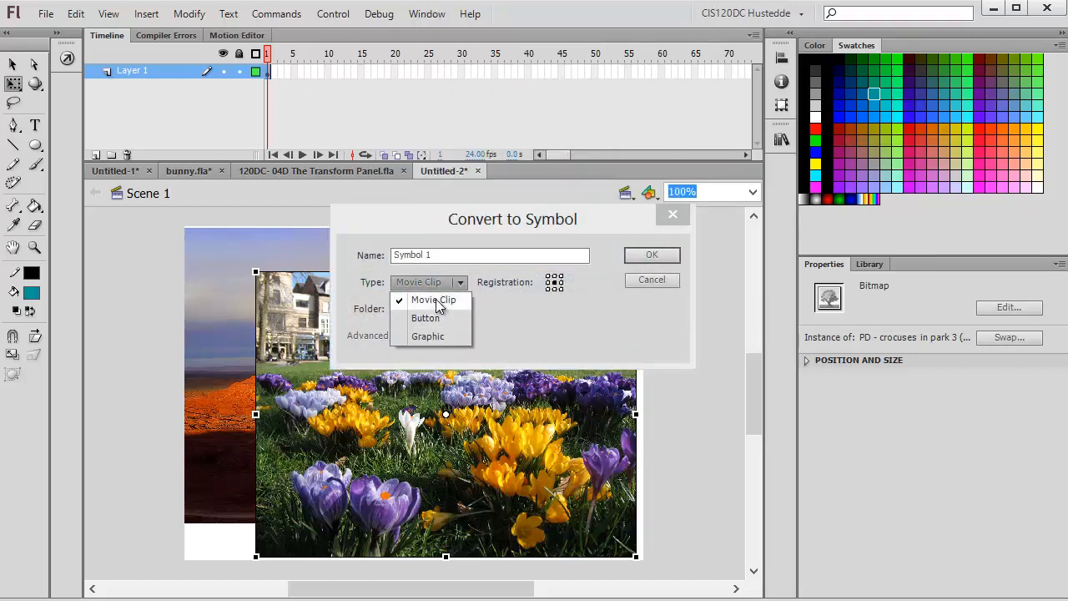
{"action": "left_click", "coordinate": [438, 302]}
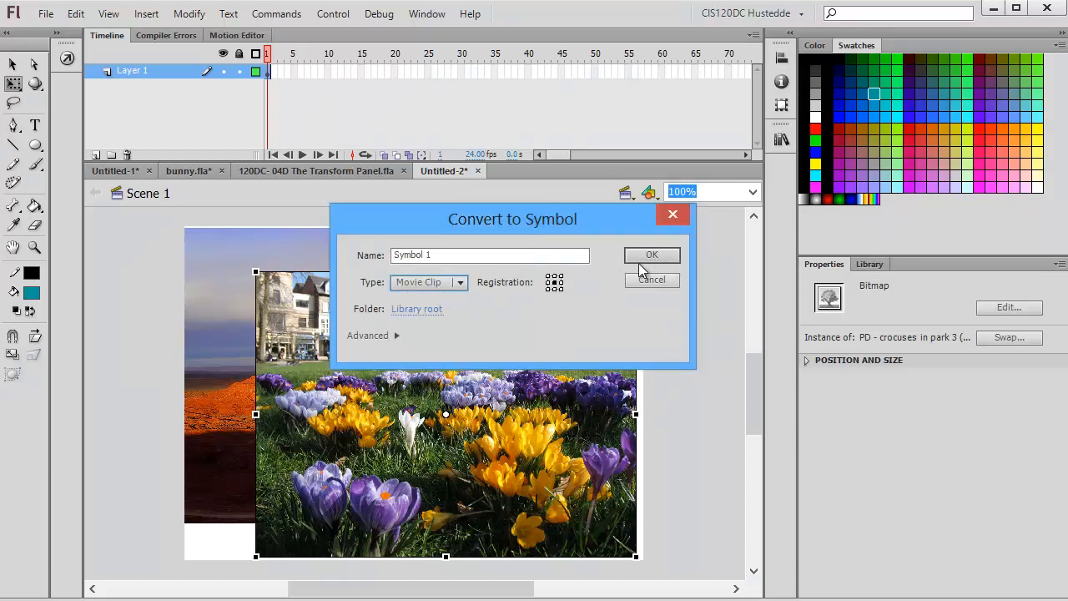
{"action": "left_click_drag", "start_coordinate": [431, 257], "coordinate": [353, 257]}
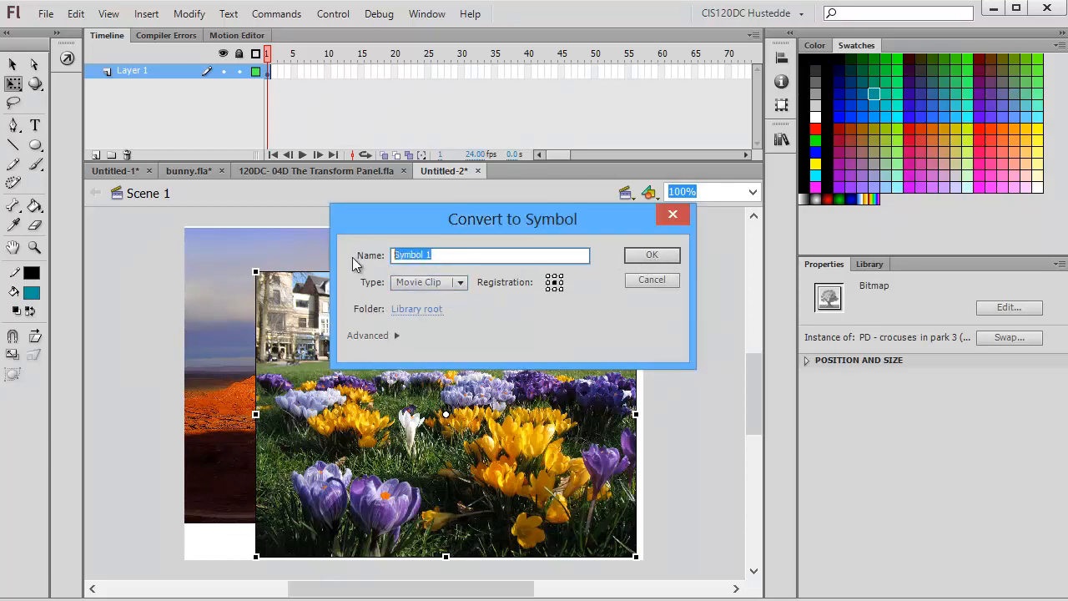
{"action": "type", "text": "mcCrocuses"}
{"action": "left_click", "coordinate": [664, 255]}
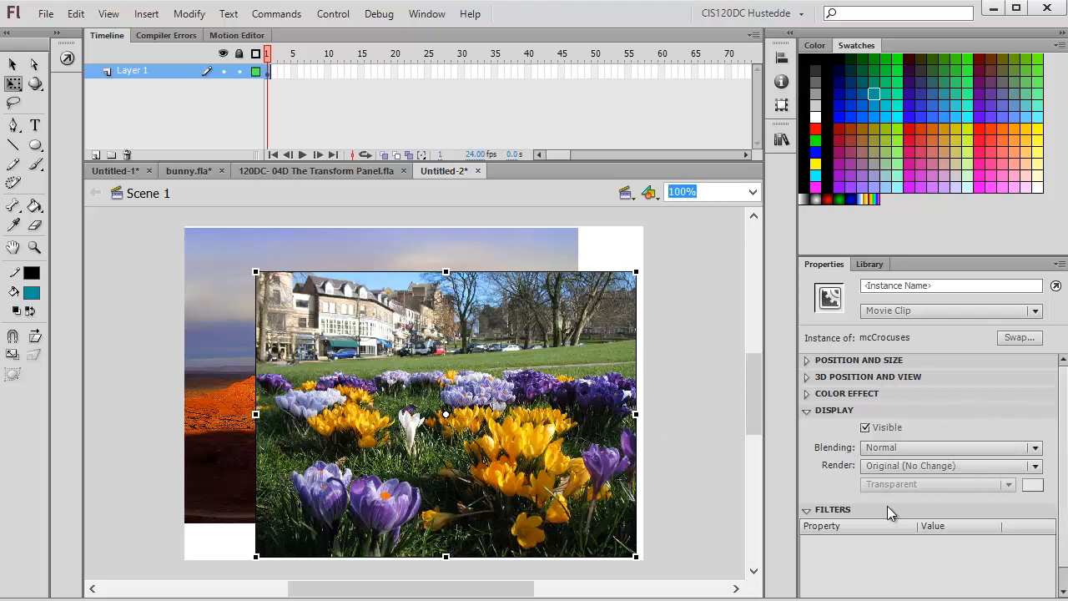
Try the Darken and then the Multiply blending mode on the crocuses movie clip.
{"action": "left_click", "coordinate": [1035, 450]}
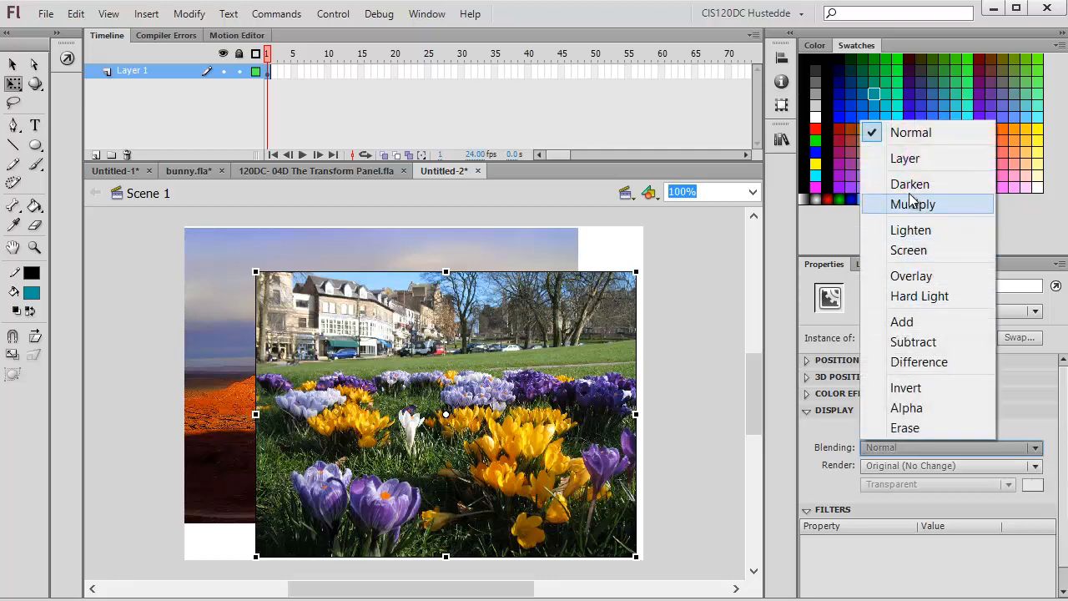
{"action": "left_click", "coordinate": [917, 185]}
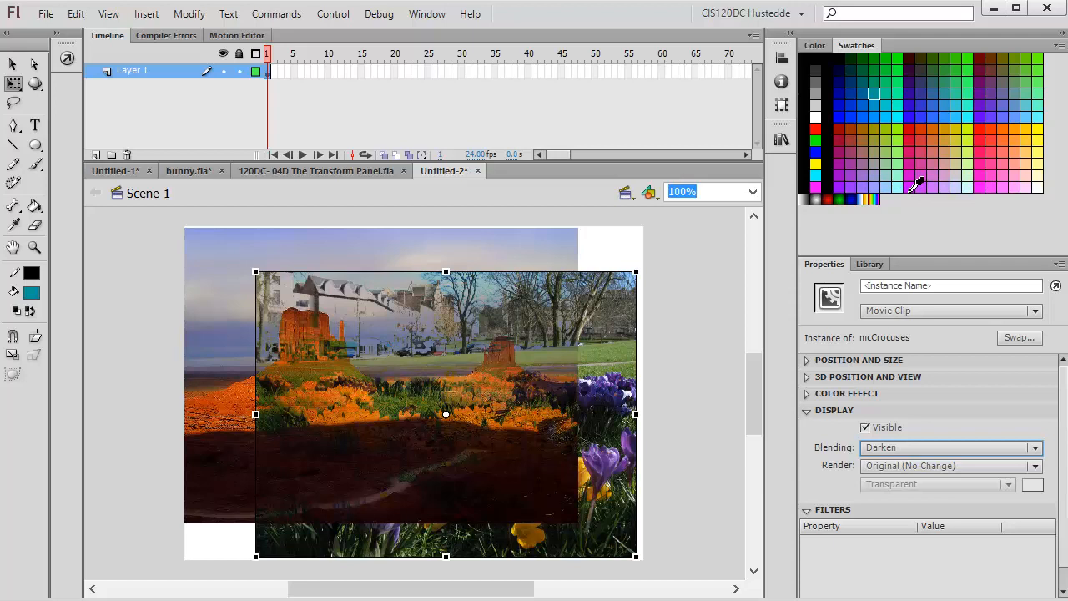
{"action": "left_click", "coordinate": [1036, 450]}
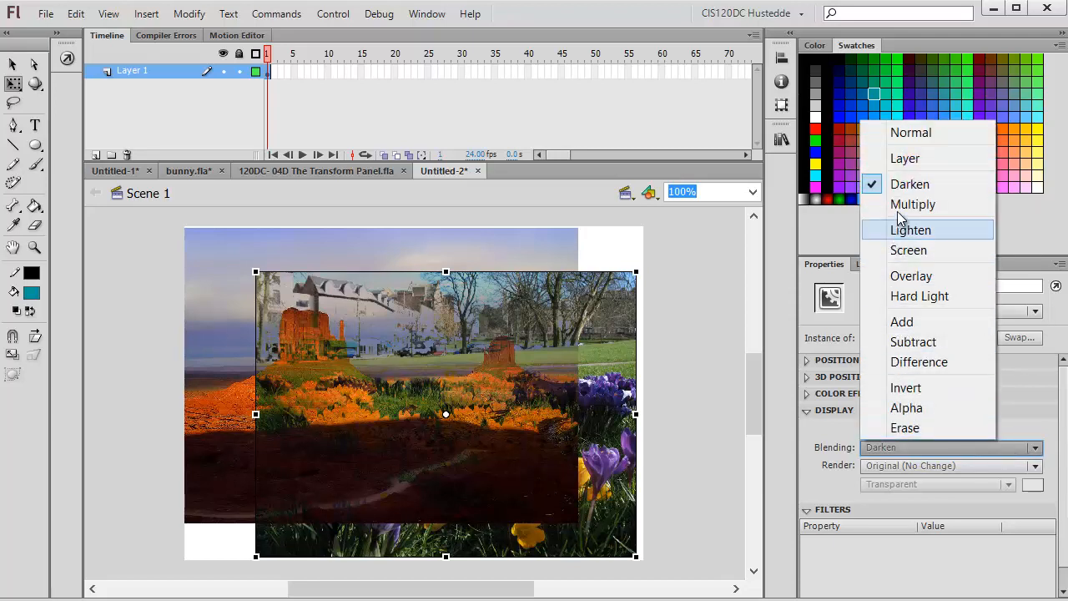
{"action": "left_click", "coordinate": [893, 204]}
Try the Lighten and then the Screen blending mode on the crocuses movie clip.
{"action": "left_click", "coordinate": [1036, 448]}
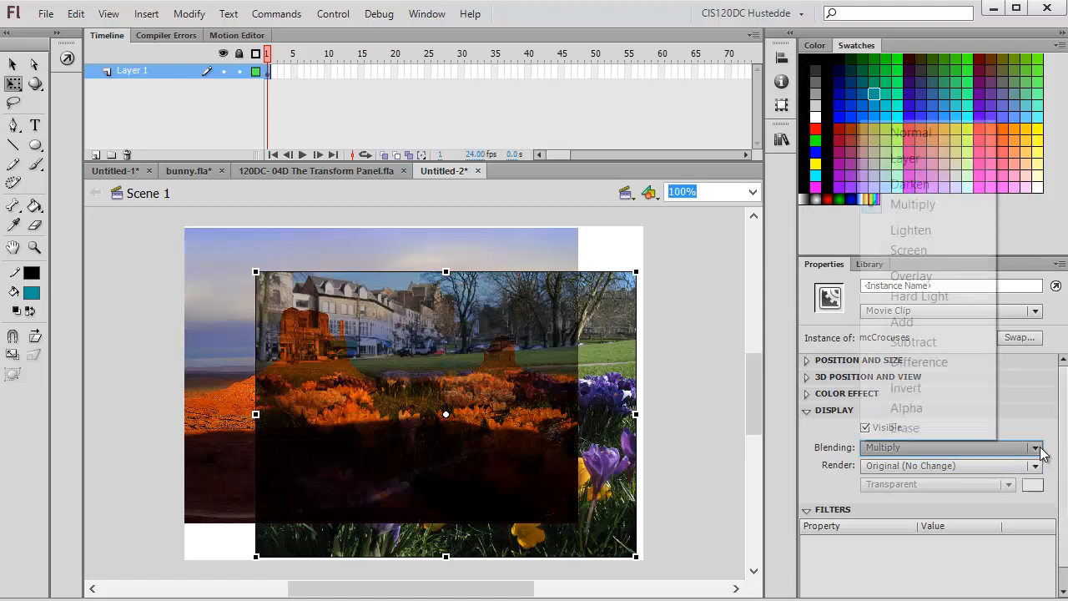
{"action": "left_click", "coordinate": [911, 230]}
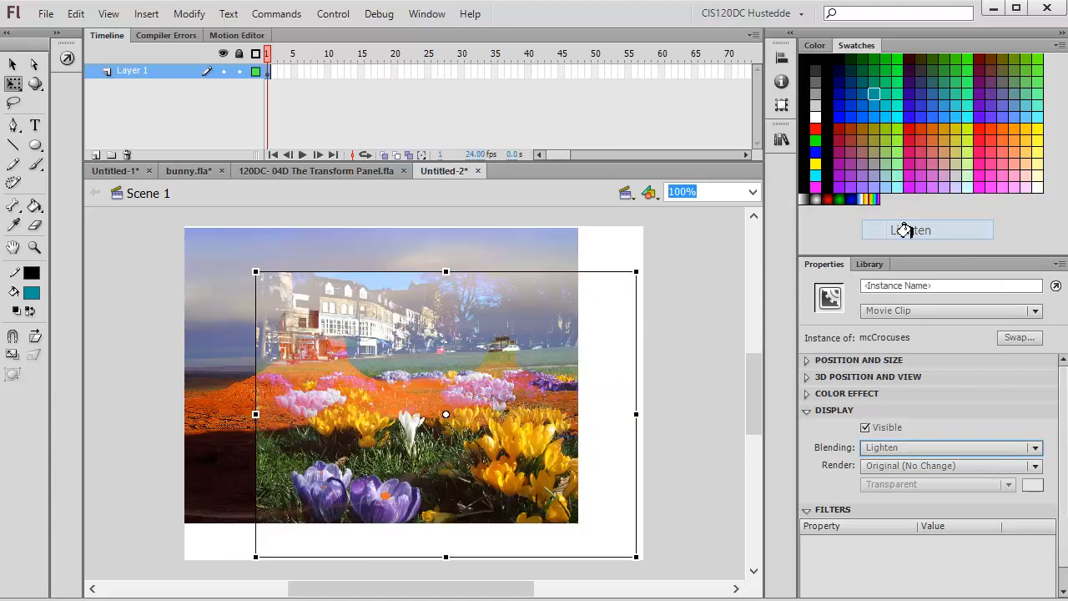
{"action": "left_click", "coordinate": [1035, 448]}
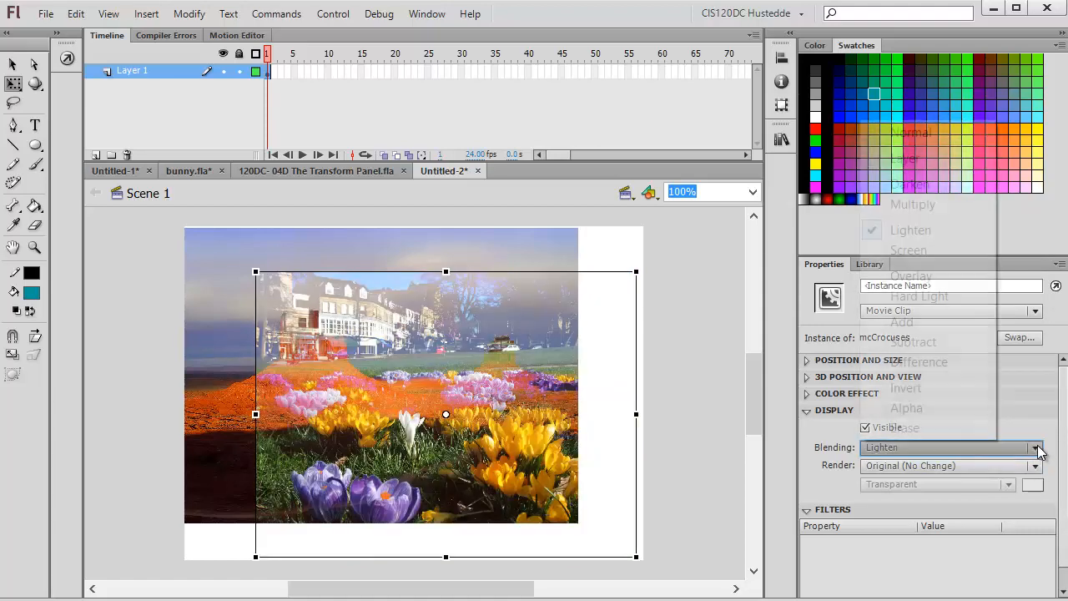
{"action": "left_click", "coordinate": [908, 251]}
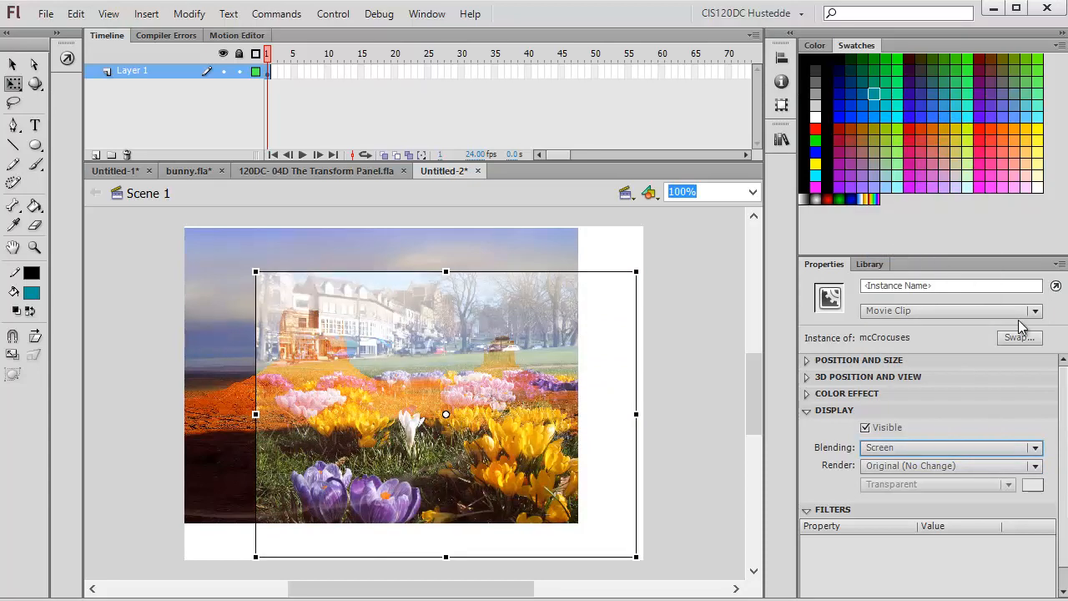
Try the Overlay and then the Hard Light blending mode on the crocuses movie clip.
{"action": "left_click", "coordinate": [1034, 448]}
{"action": "left_click", "coordinate": [913, 277]}
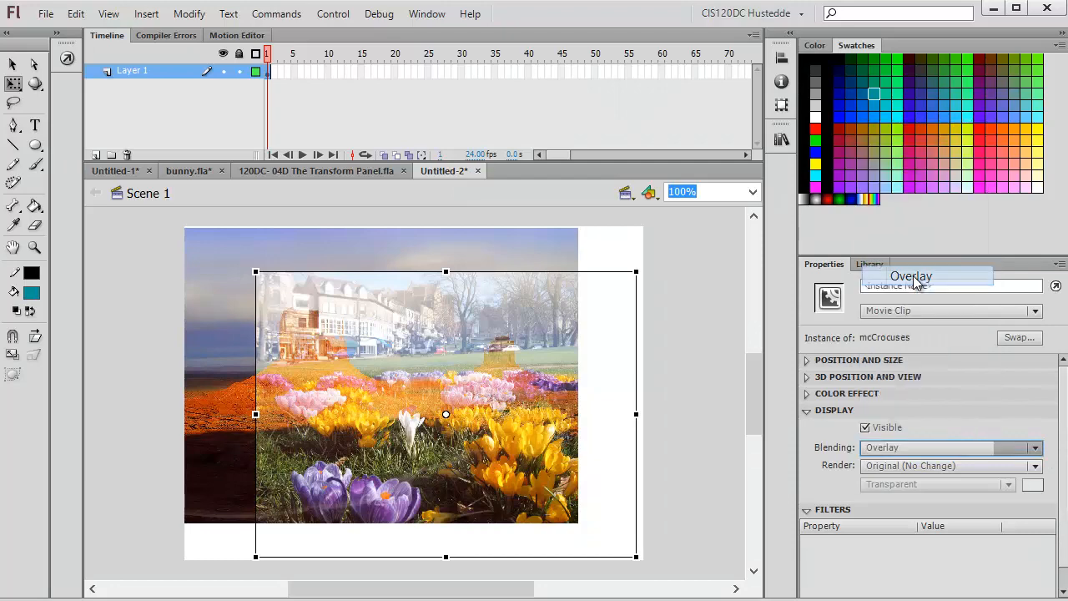
{"action": "left_click", "coordinate": [1034, 448]}
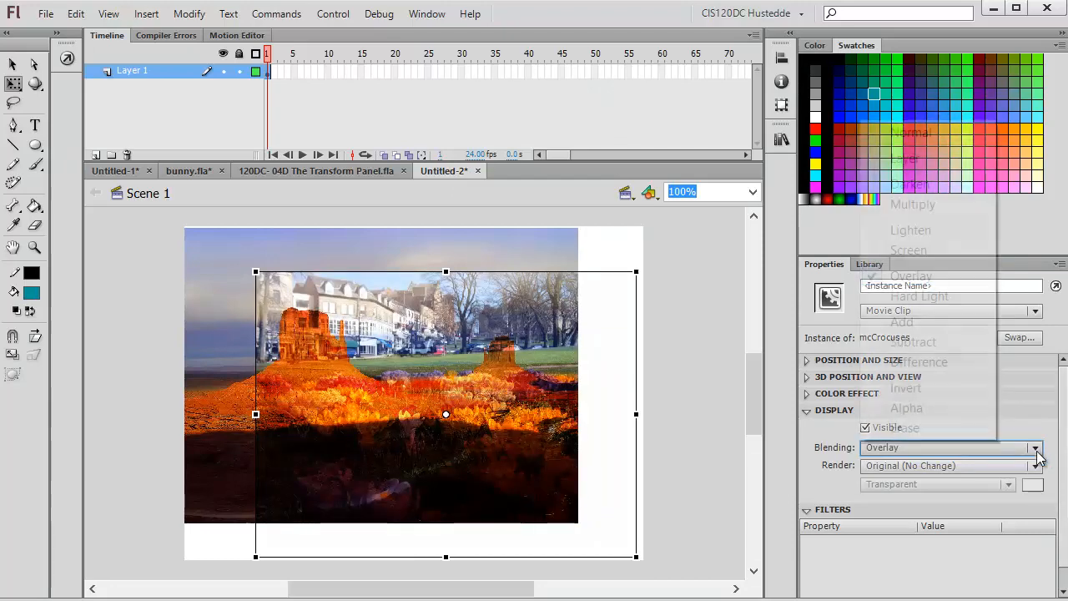
{"action": "left_click", "coordinate": [943, 298]}
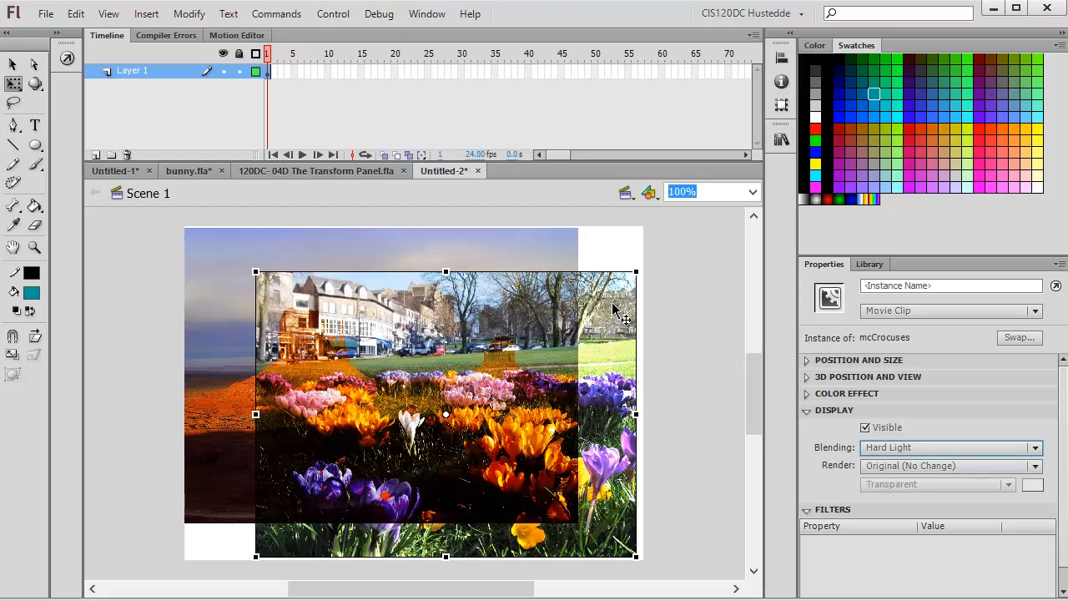
Delete the crocuses movie clip and the monument valley picture from the stage.
{"action": "key", "text": "Delete"}
{"action": "left_click", "coordinate": [540, 299]}
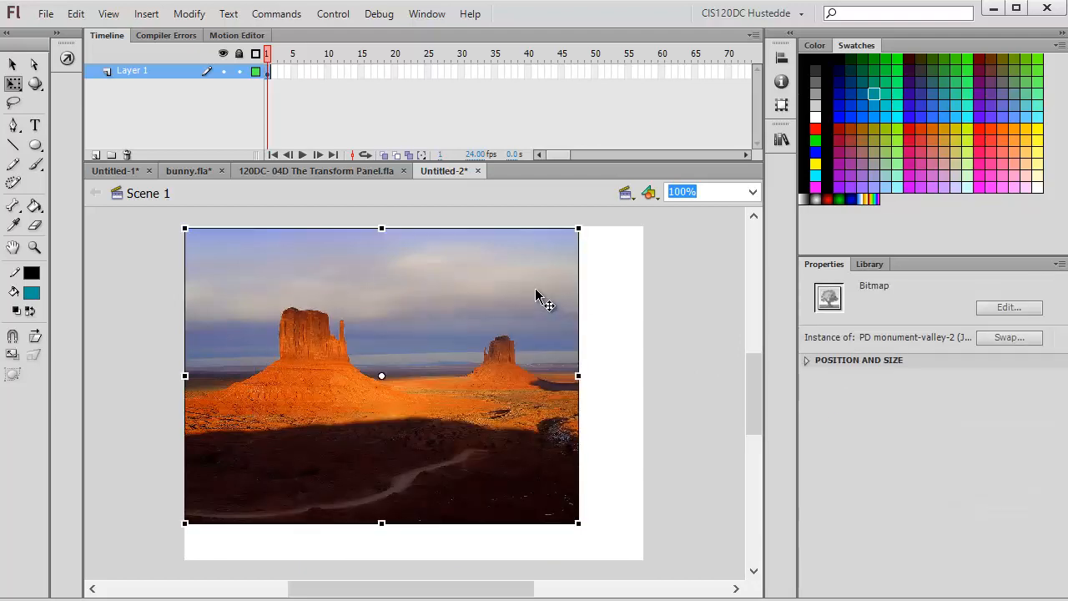
{"action": "key", "text": "Delete"}
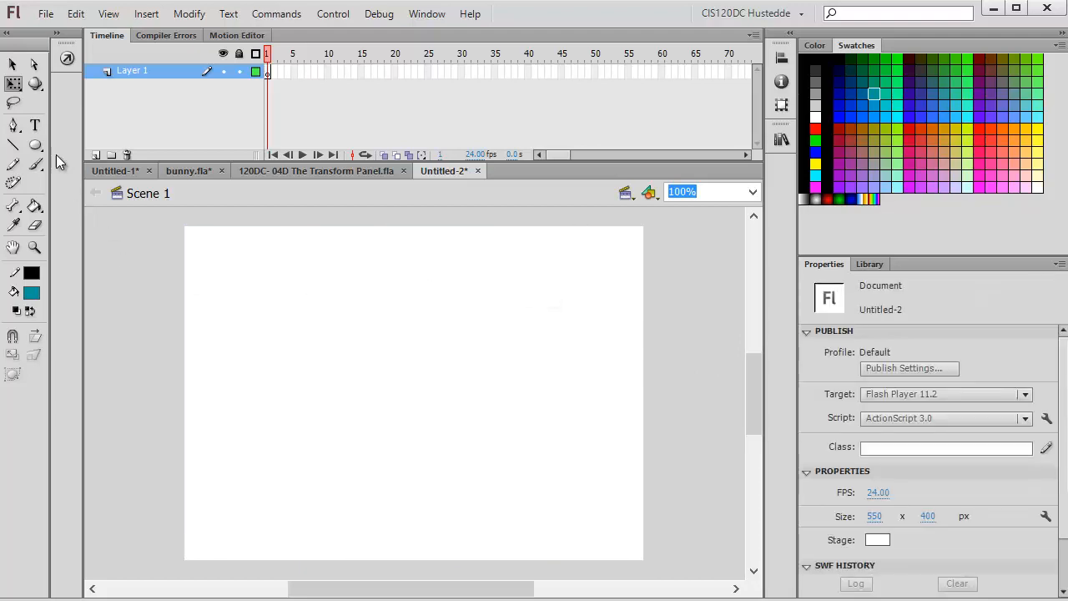
Add the static text "South Mountain Community College" near the middle of the stage and color it black.
{"action": "left_click", "coordinate": [34, 124]}
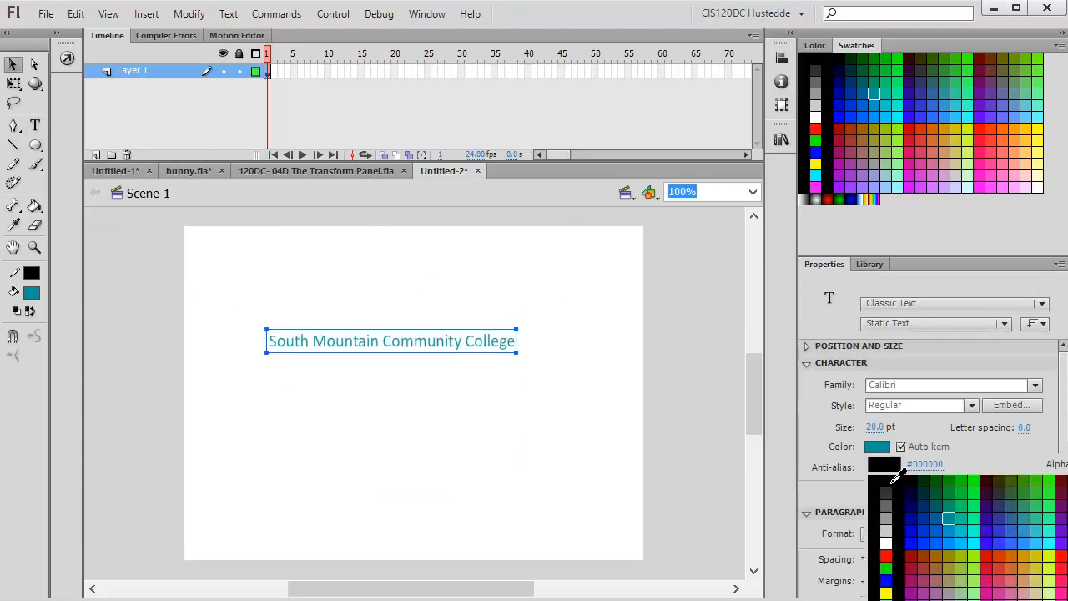
{"action": "left_click", "coordinate": [874, 468]}
{"action": "key", "text": "Escape"}
{"action": "left_click", "coordinate": [429, 493]}
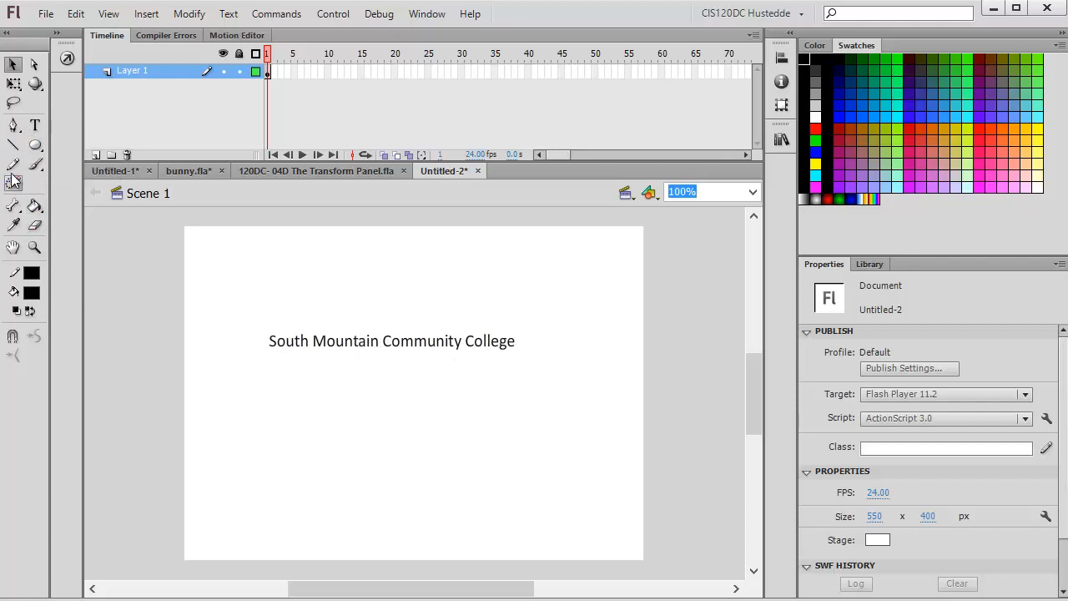
Add a new layer above the text and paint a yellow stroke over "South Mountain" with the largest brush size.
{"action": "left_click", "coordinate": [34, 166]}
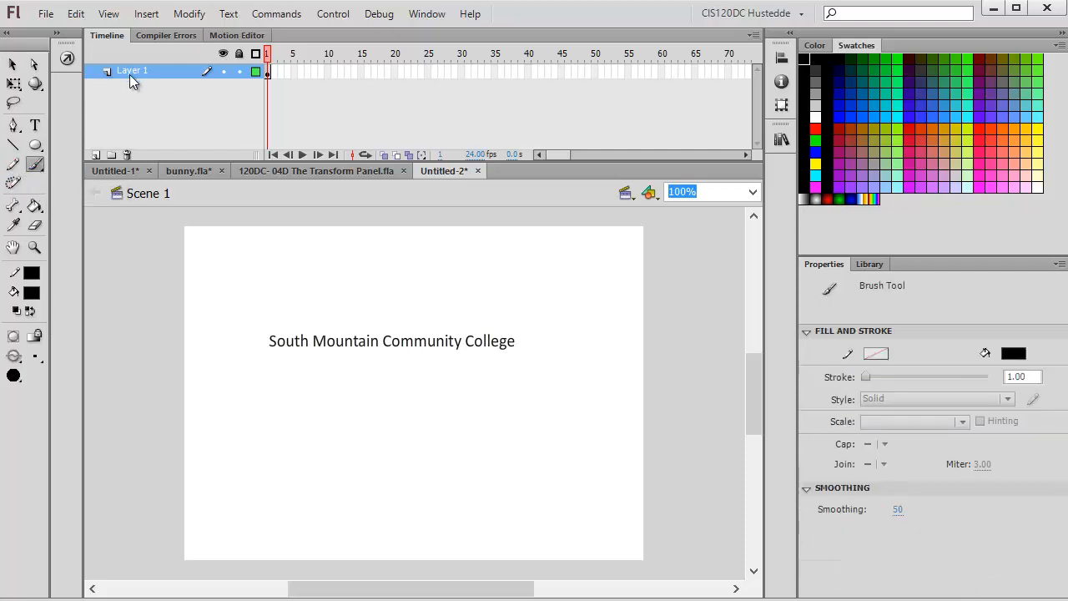
{"action": "left_click", "coordinate": [96, 155]}
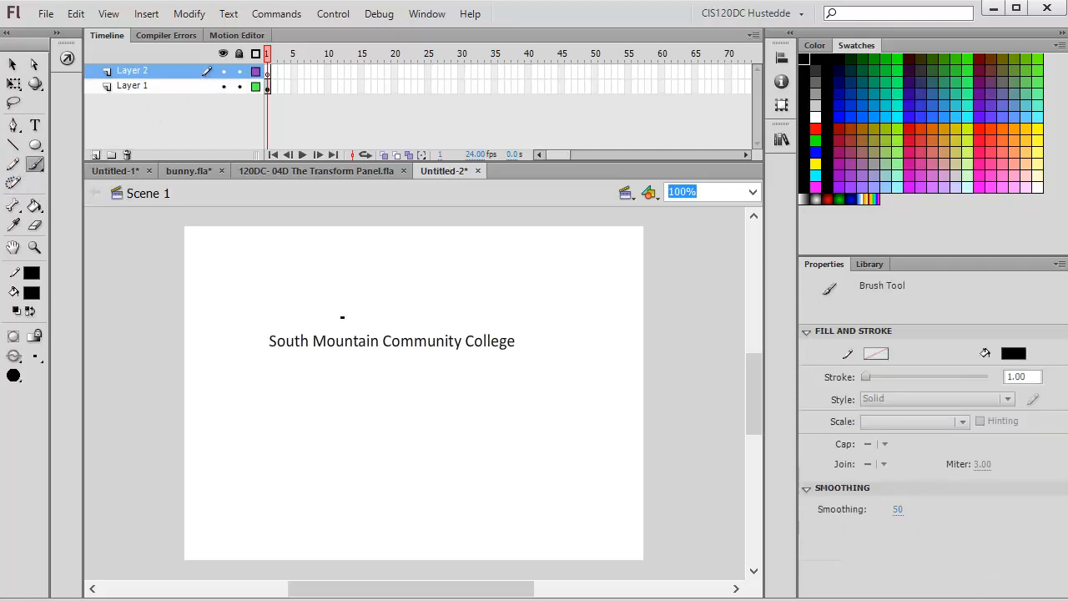
{"action": "left_click", "coordinate": [35, 356]}
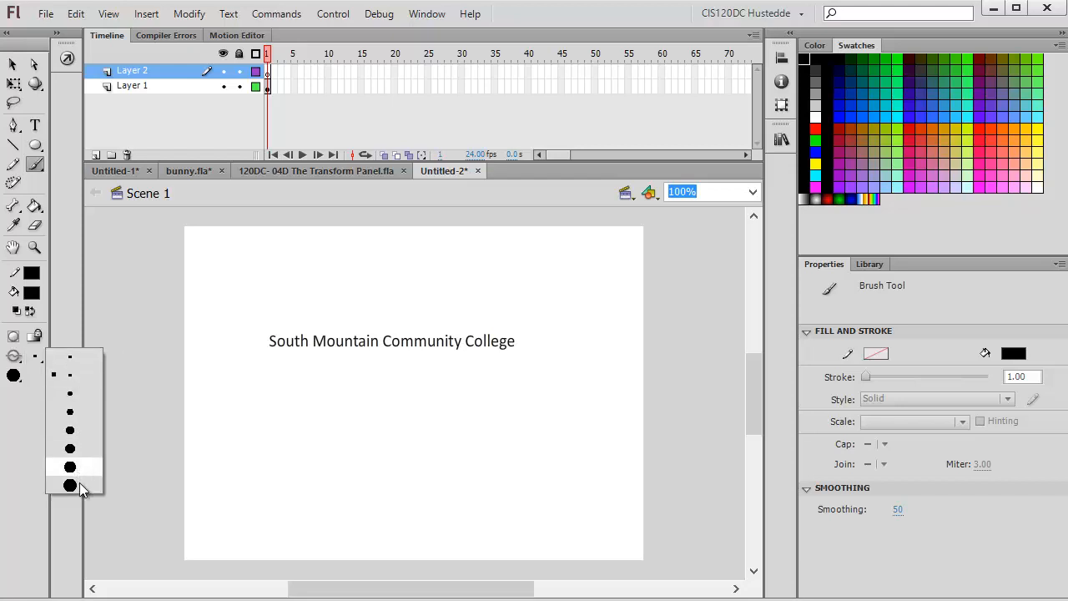
{"action": "left_click", "coordinate": [77, 486]}
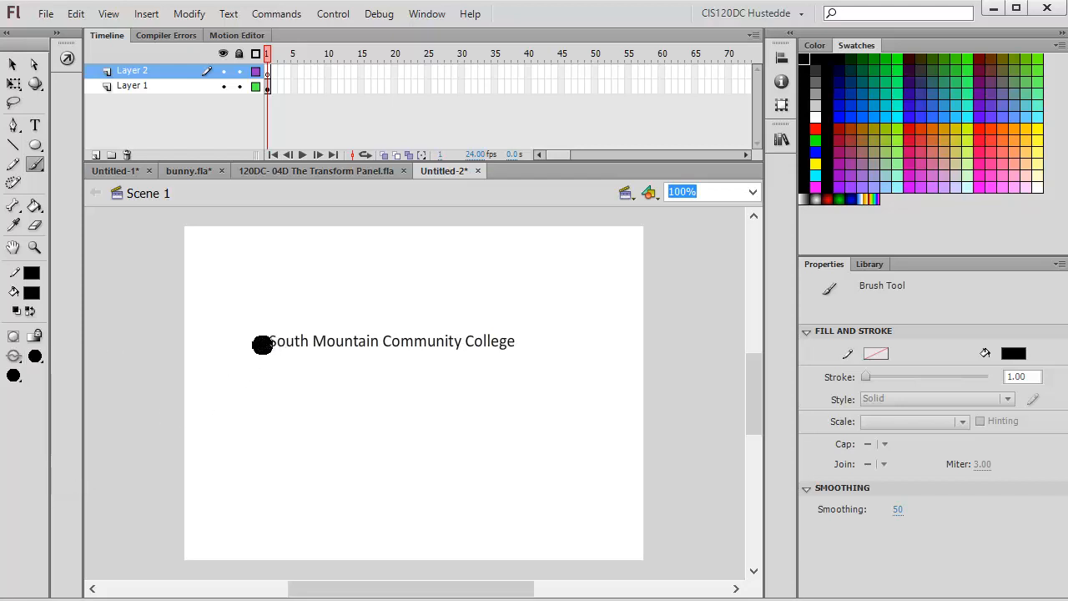
{"action": "left_click", "coordinate": [31, 292]}
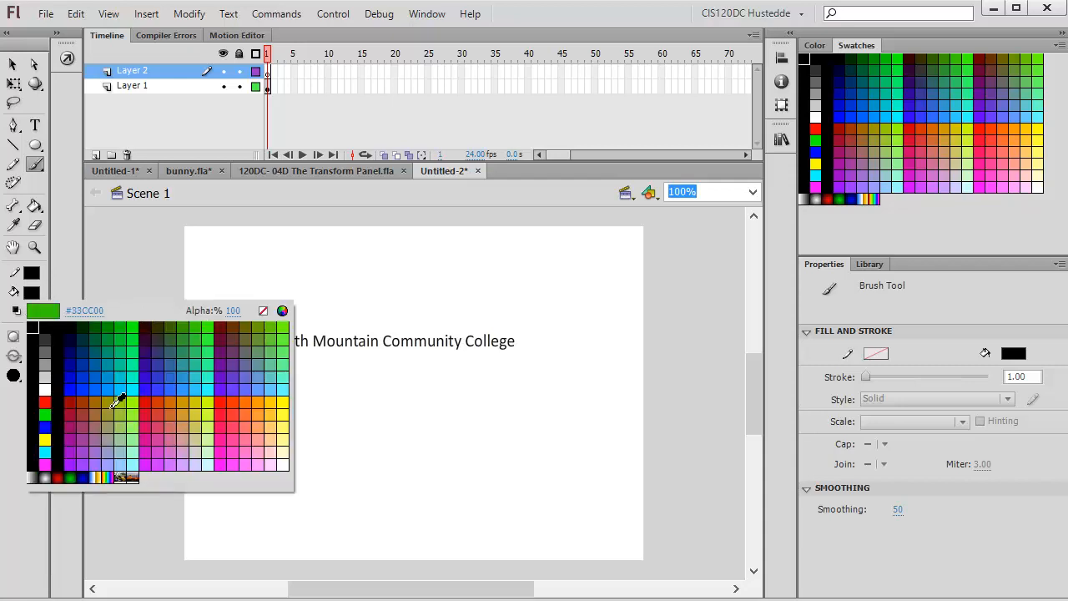
{"action": "left_click", "coordinate": [46, 440]}
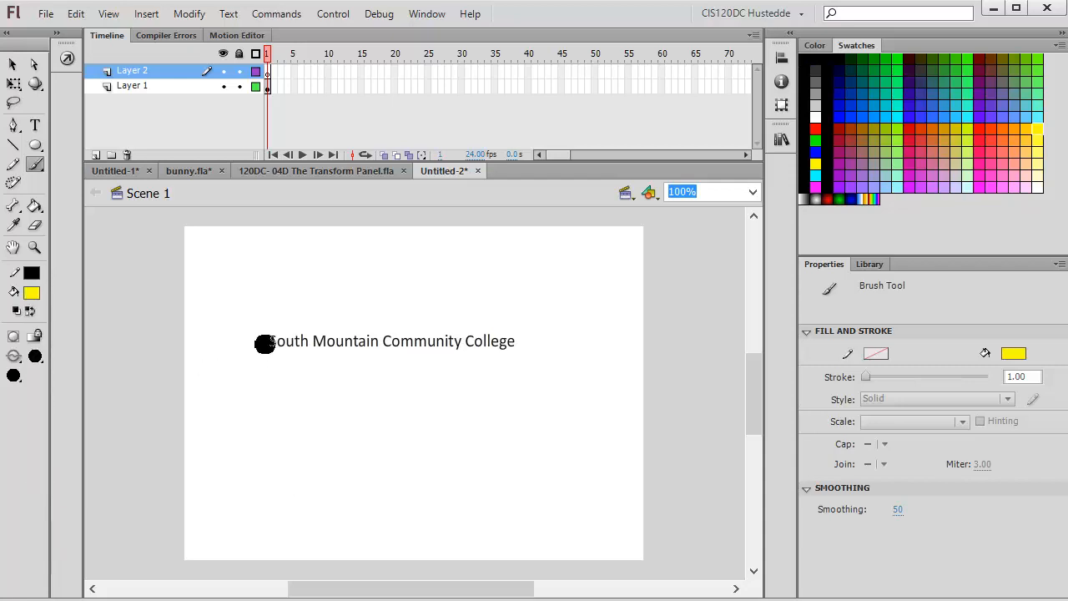
{"action": "left_click_drag", "start_coordinate": [264, 343], "coordinate": [378, 345]}
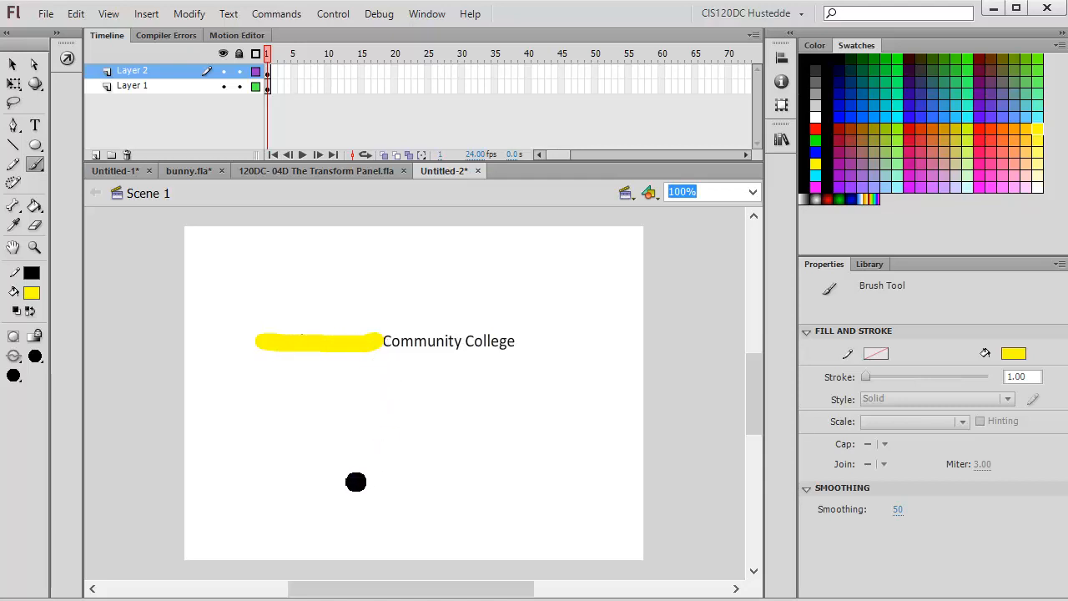
Convert the yellow brush stroke into a movie clip symbol named mcHighlihgt.
{"action": "left_click", "coordinate": [15, 71]}
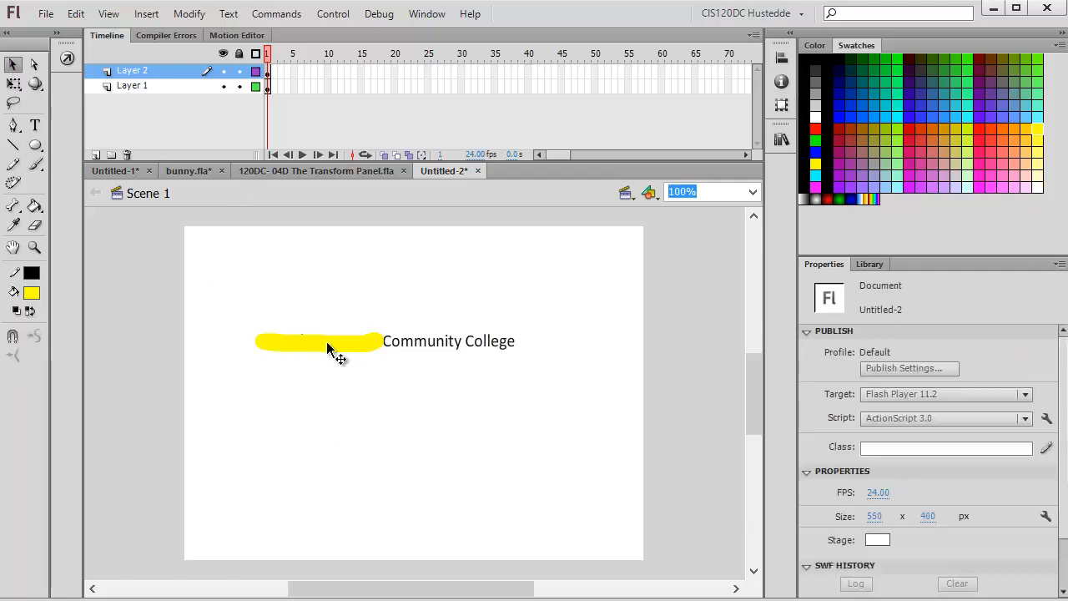
{"action": "left_click", "coordinate": [328, 344]}
{"action": "right_click", "coordinate": [328, 341]}
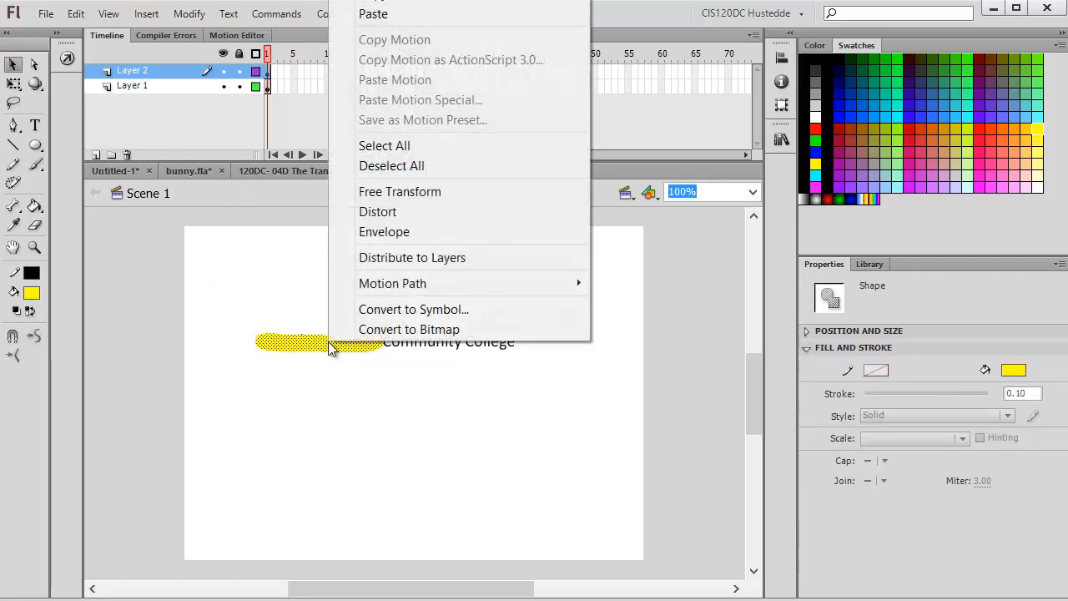
{"action": "left_click", "coordinate": [385, 313]}
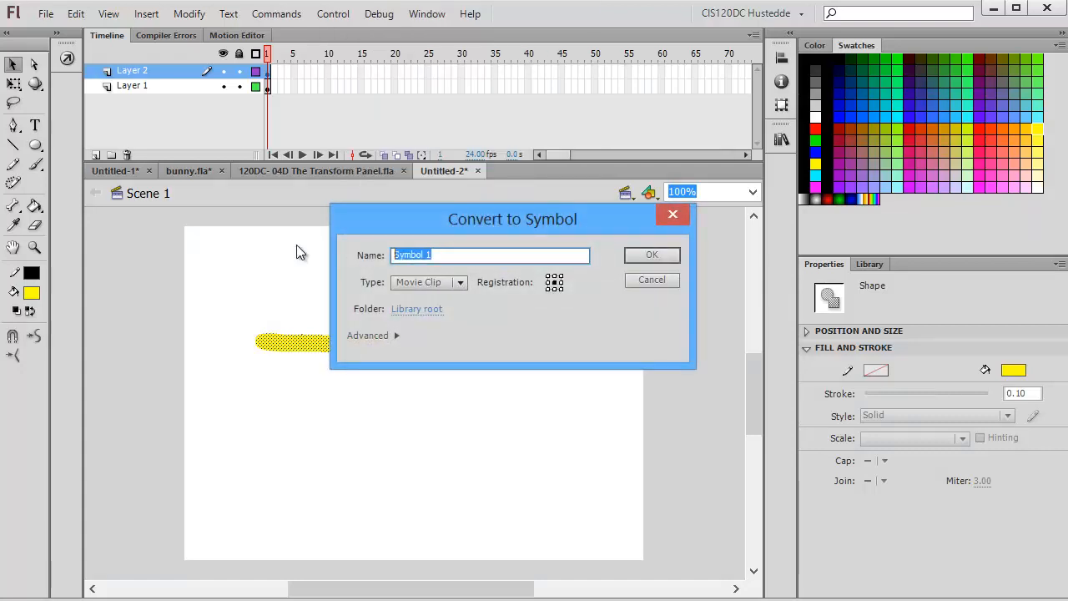
{"action": "type", "text": "mcHighlihgt"}
{"action": "left_click", "coordinate": [673, 257]}
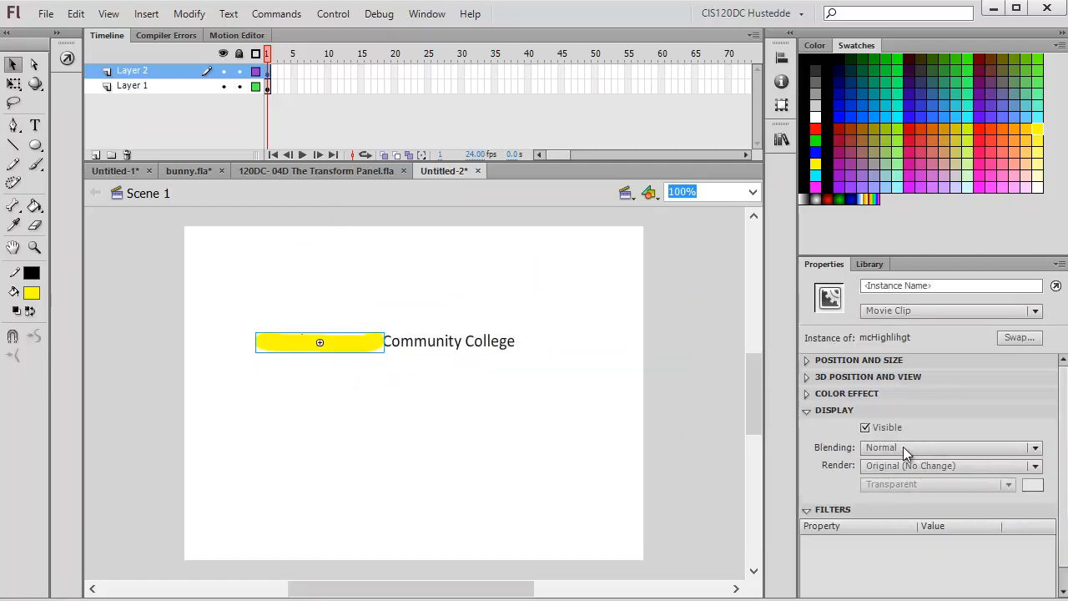
Set the yellow highlight's blending mode to Darken and deselect it.
{"action": "left_click", "coordinate": [1034, 447]}
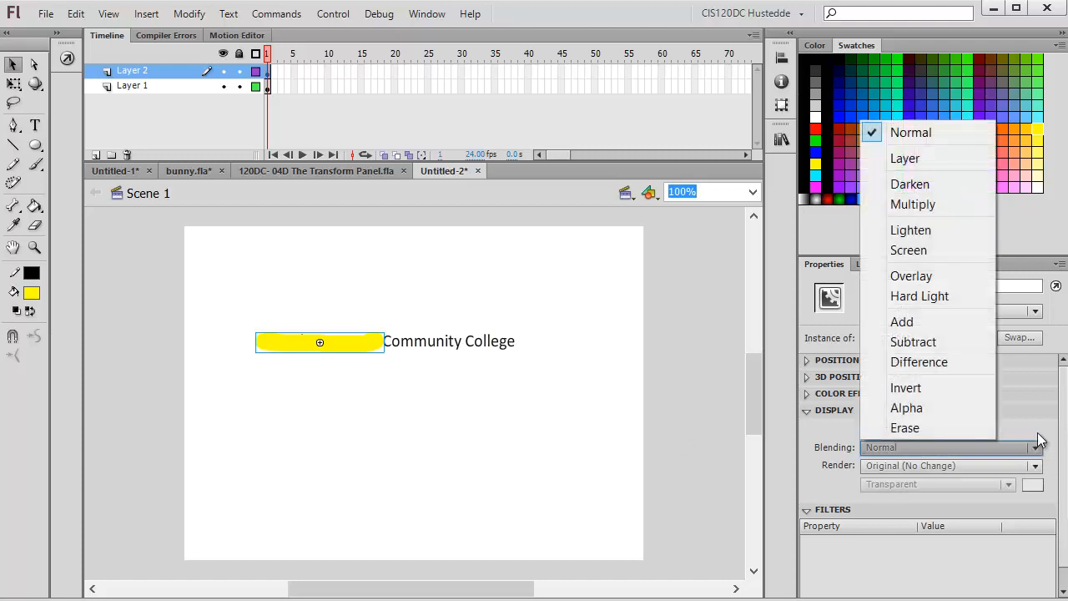
{"action": "left_click", "coordinate": [940, 184]}
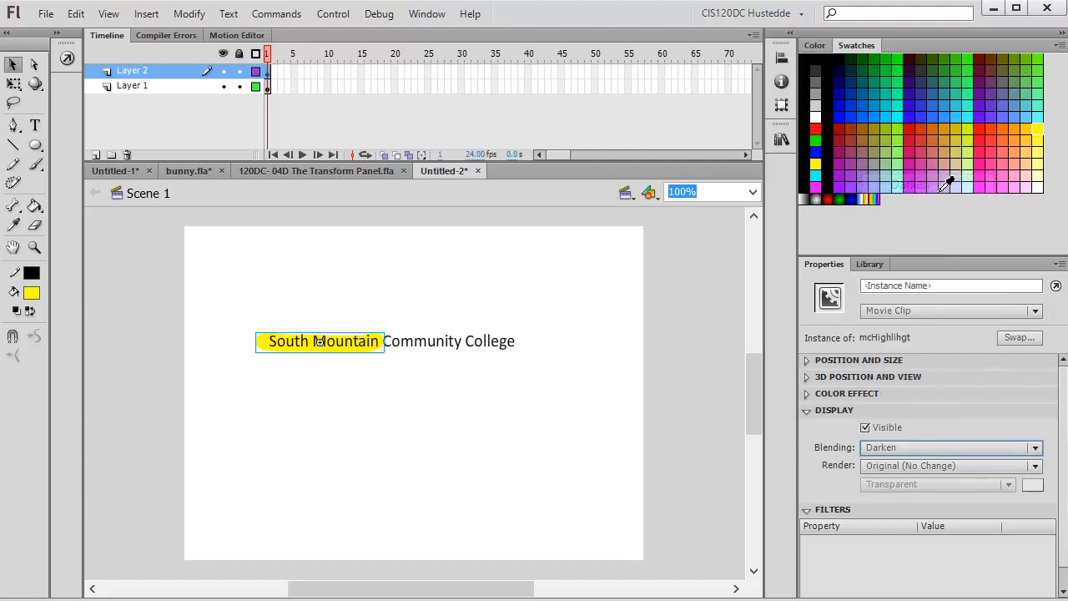
{"action": "left_click", "coordinate": [433, 452]}
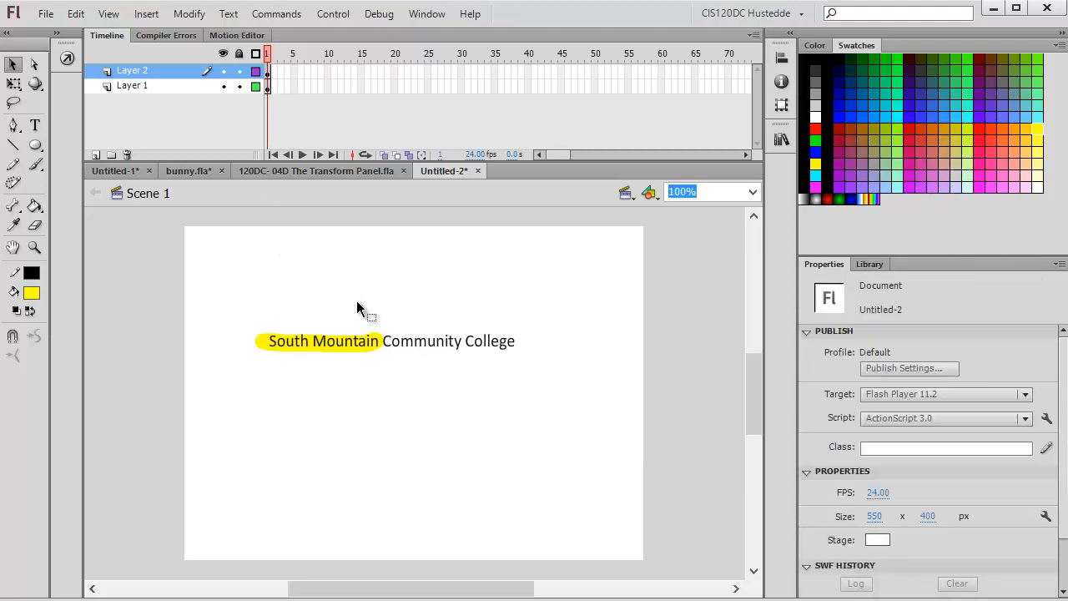
Extend the text on Layer 1 to frame 40 and insert a keyframe for the highlight on Layer 2 at frame 40.
{"action": "left_click", "coordinate": [337, 342]}
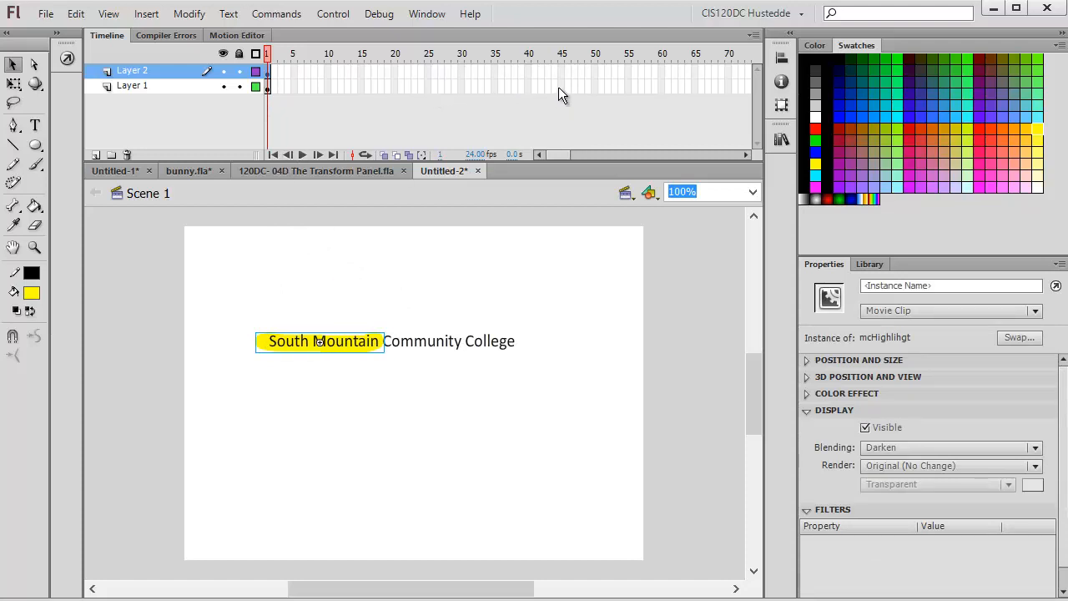
{"action": "right_click", "coordinate": [527, 86]}
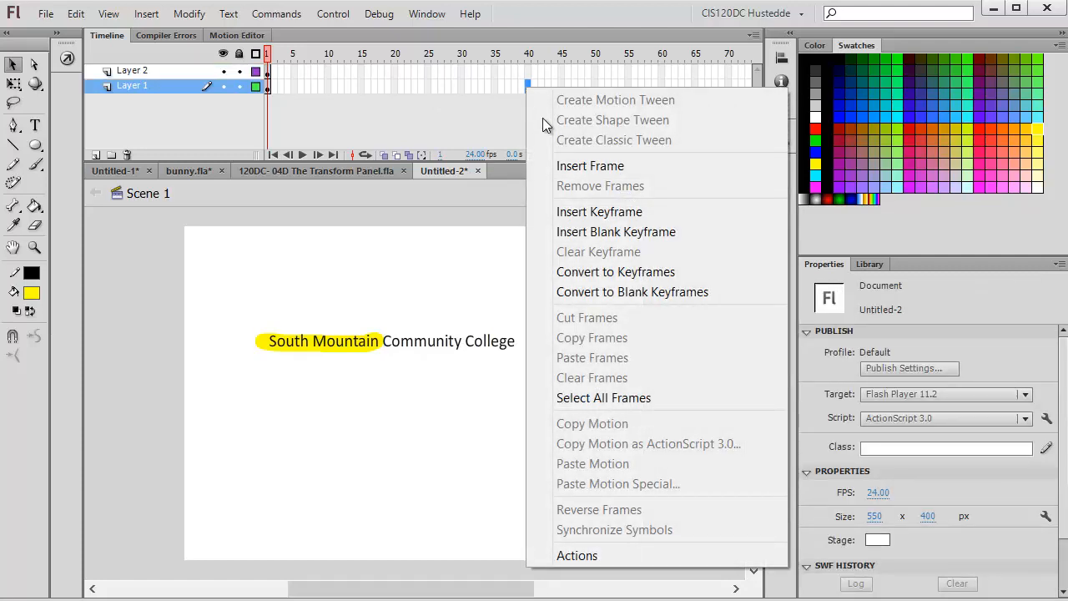
{"action": "left_click", "coordinate": [579, 165]}
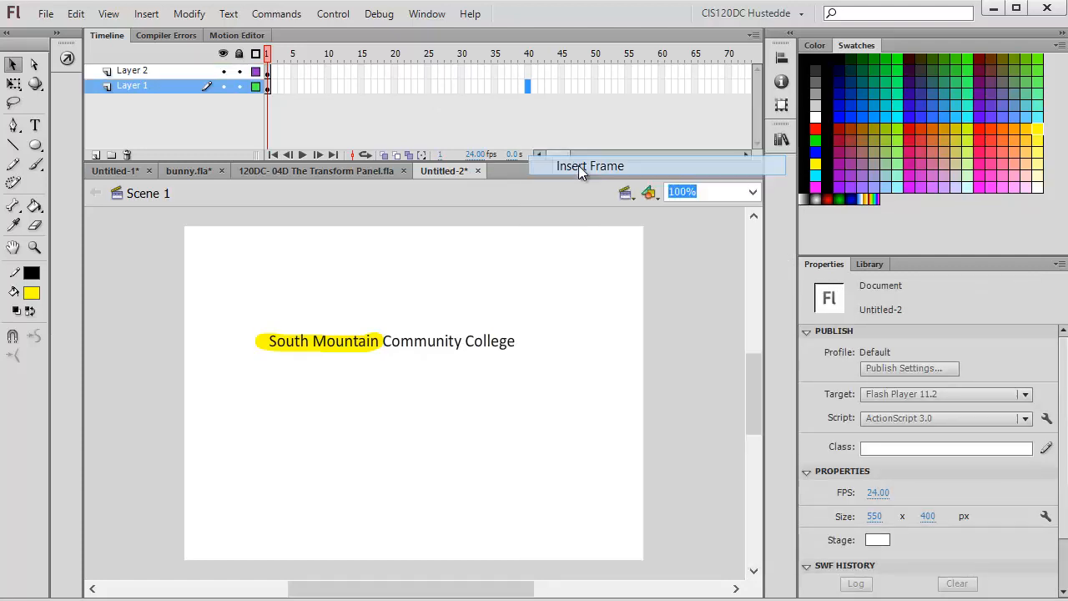
{"action": "right_click", "coordinate": [527, 71]}
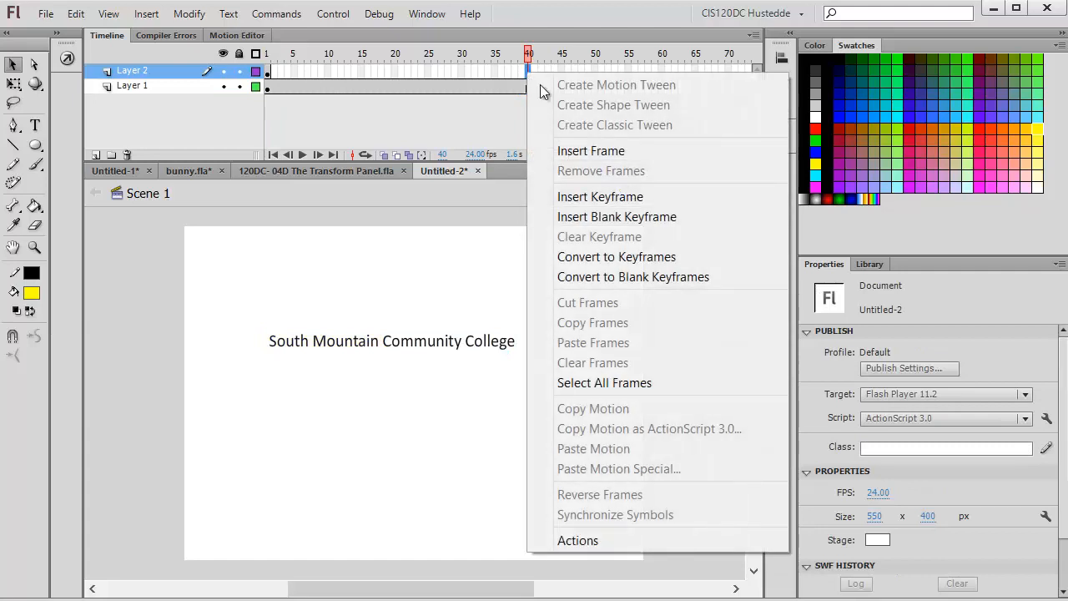
{"action": "left_click", "coordinate": [609, 197]}
At frame 1, move the highlight's transformation point to its left edge and shrink its width to a sliver before "South".
{"action": "left_click", "coordinate": [267, 71]}
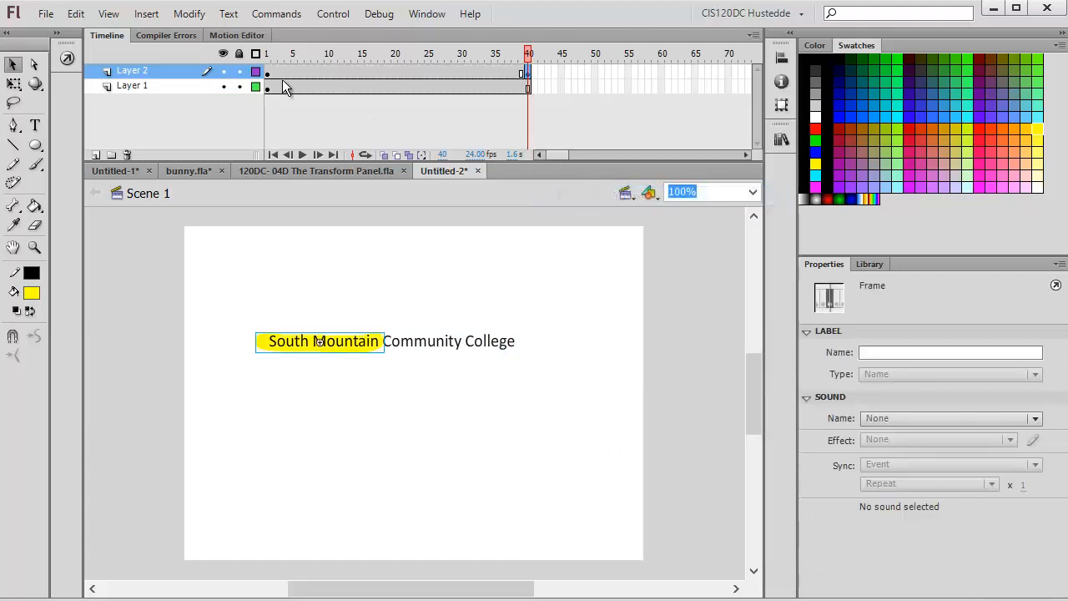
{"action": "left_click", "coordinate": [319, 341]}
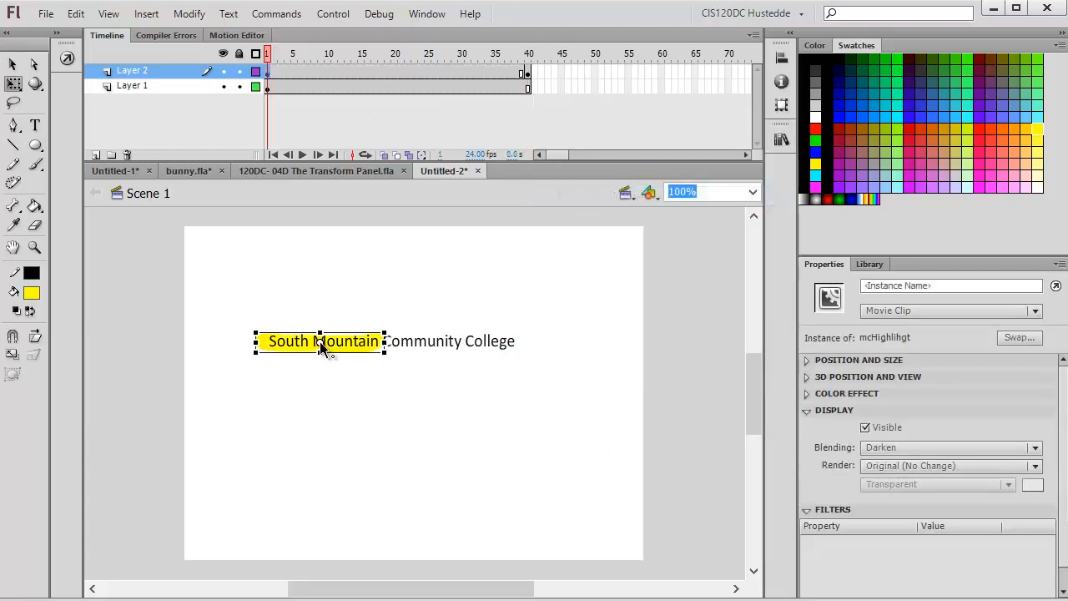
{"action": "left_click", "coordinate": [256, 342]}
{"action": "left_click_drag", "start_coordinate": [384, 342], "coordinate": [267, 344]}
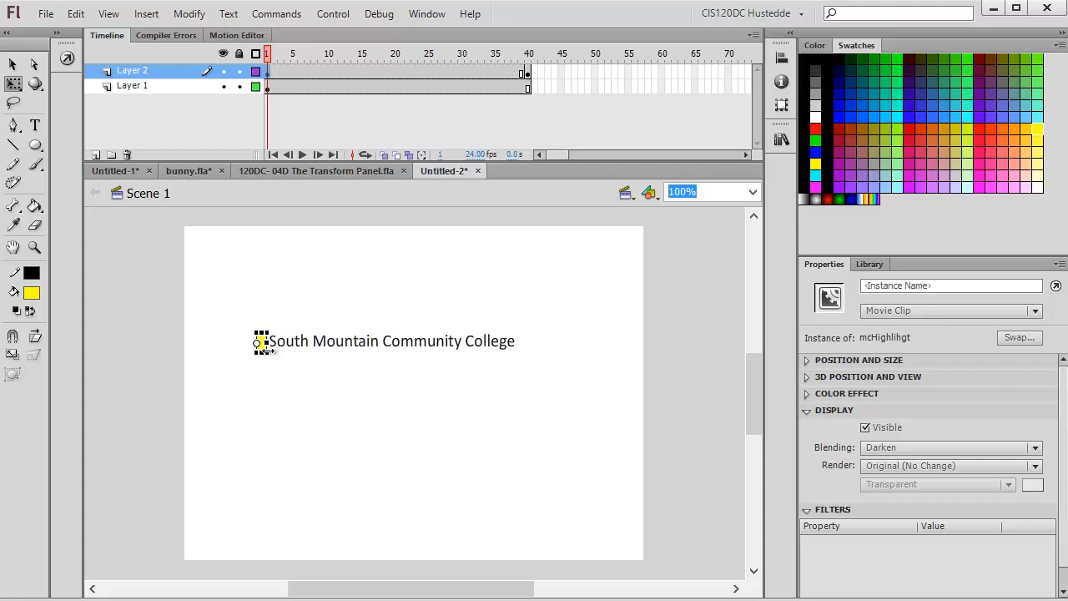
Move the highlight's transformation point to its left edge at frame 40 and create a classic tween between Layer 2's keyframes.
{"action": "left_click", "coordinate": [527, 73]}
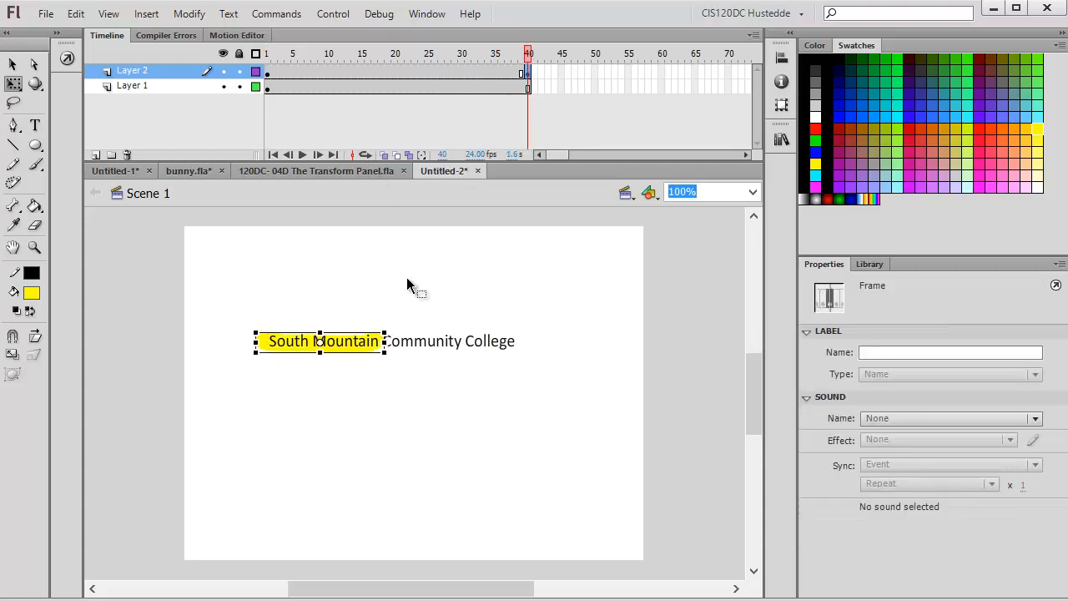
{"action": "left_click", "coordinate": [318, 348]}
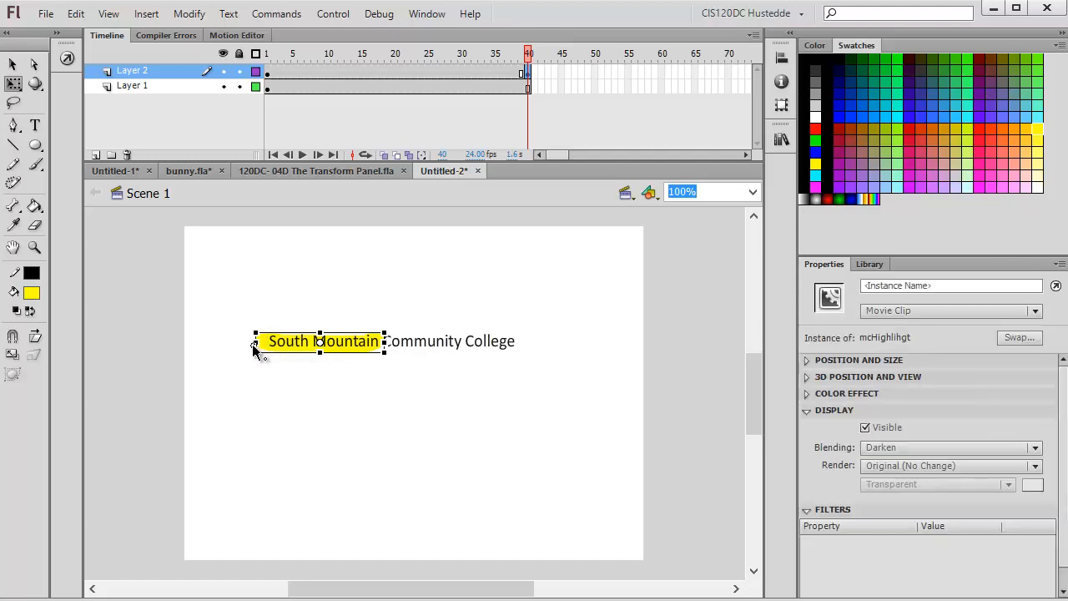
{"action": "right_click", "coordinate": [356, 70]}
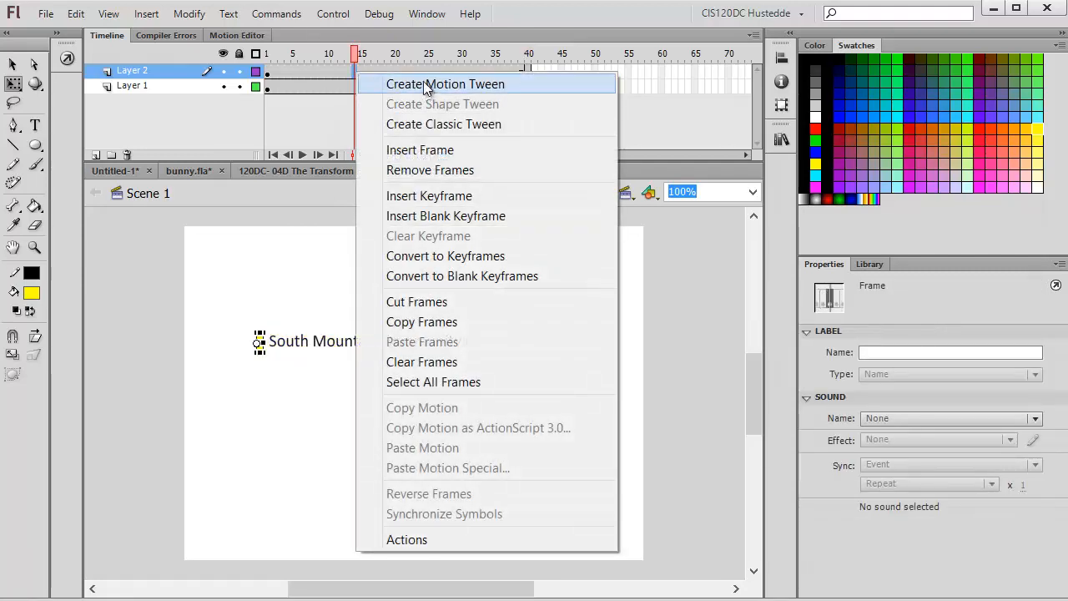
{"action": "left_click", "coordinate": [434, 125]}
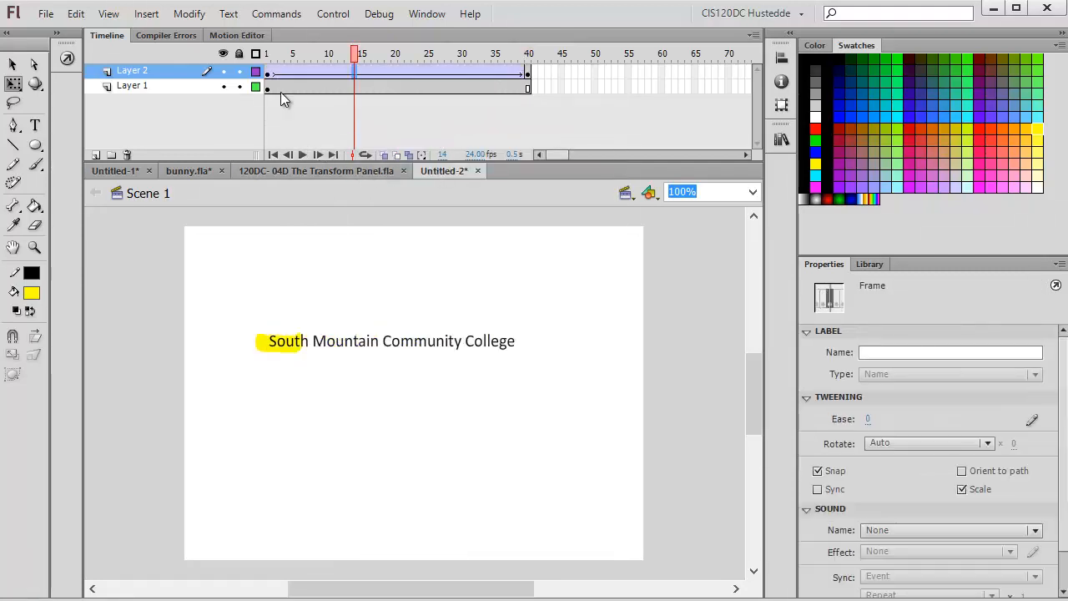
Test the movie in Flash Professional to watch the highlight sweep across the text, and close the preview.
{"action": "left_click", "coordinate": [333, 14]}
{"action": "mouse_move", "coordinate": [465, 146]}
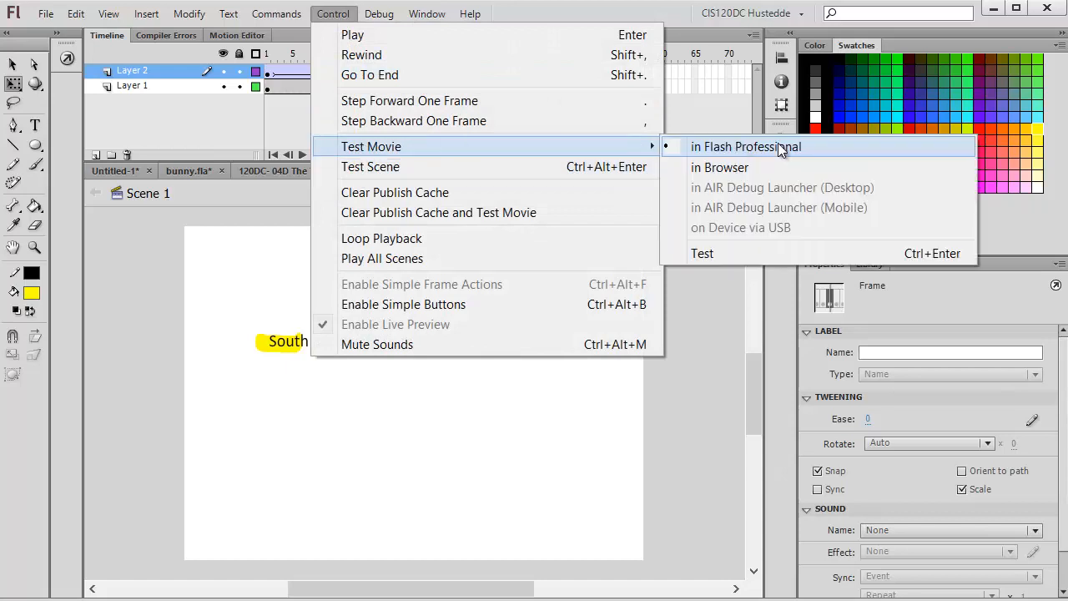
{"action": "left_click", "coordinate": [778, 142]}
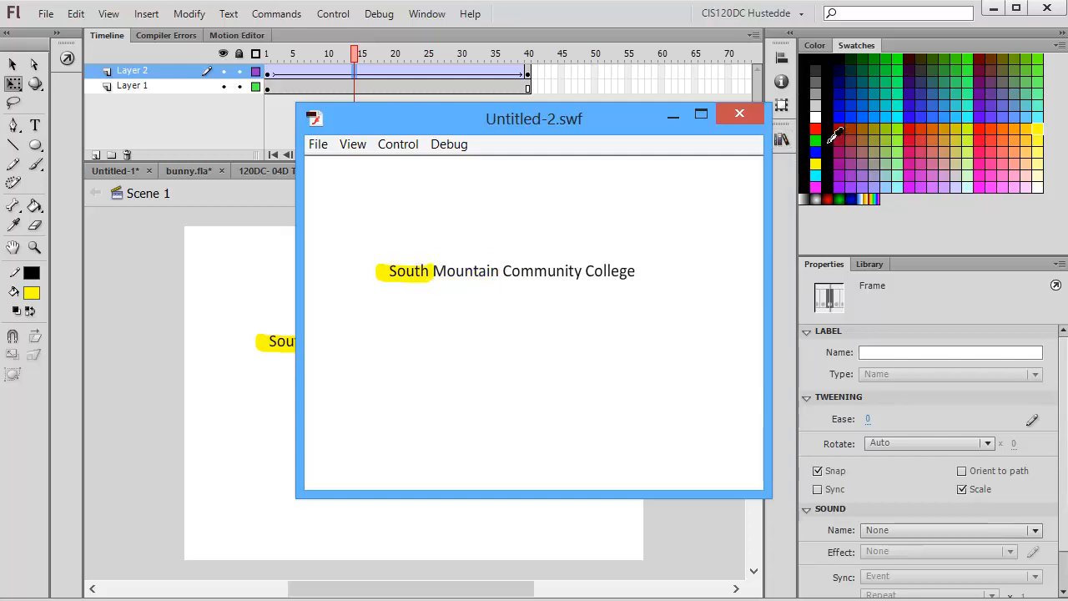
{"action": "left_click", "coordinate": [739, 115]}
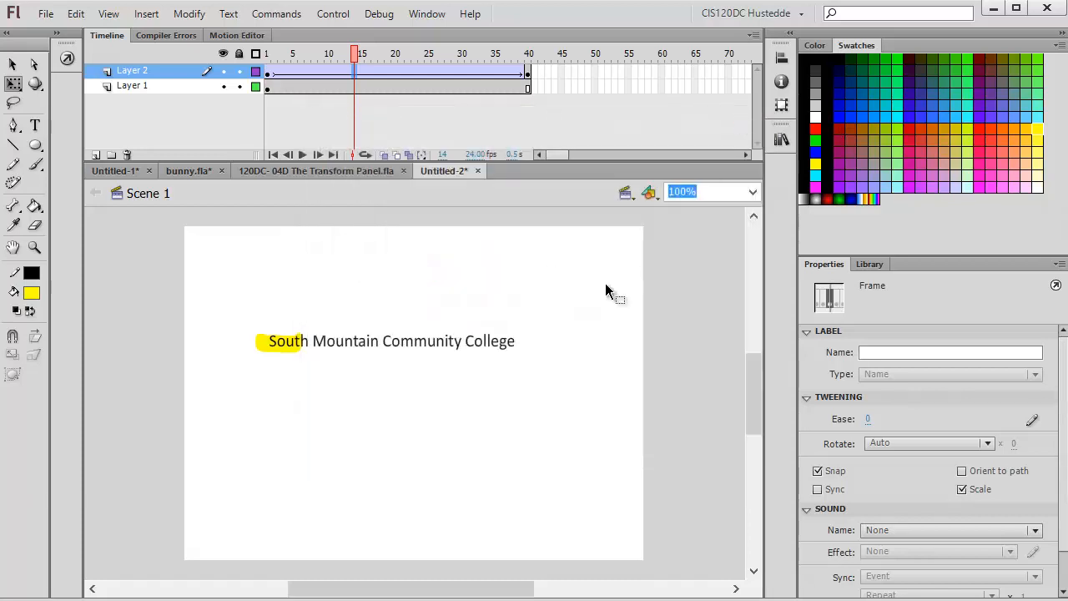